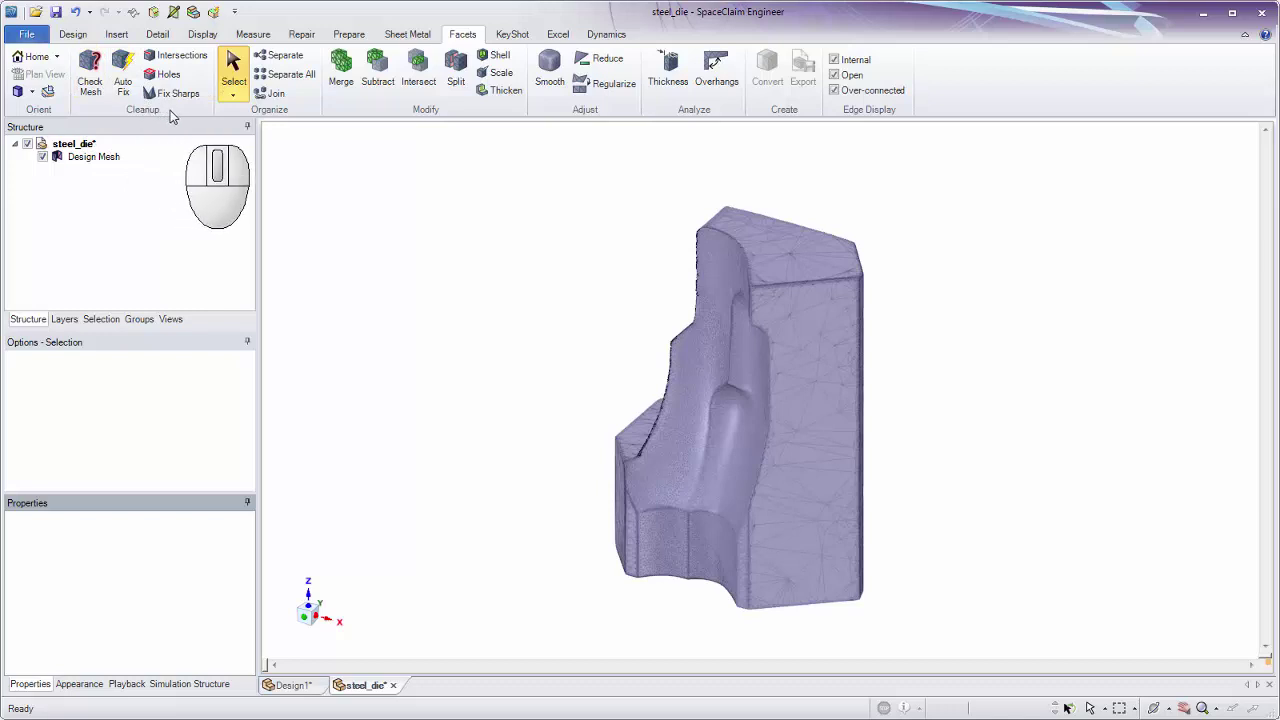
pyautogui.click(72, 35)
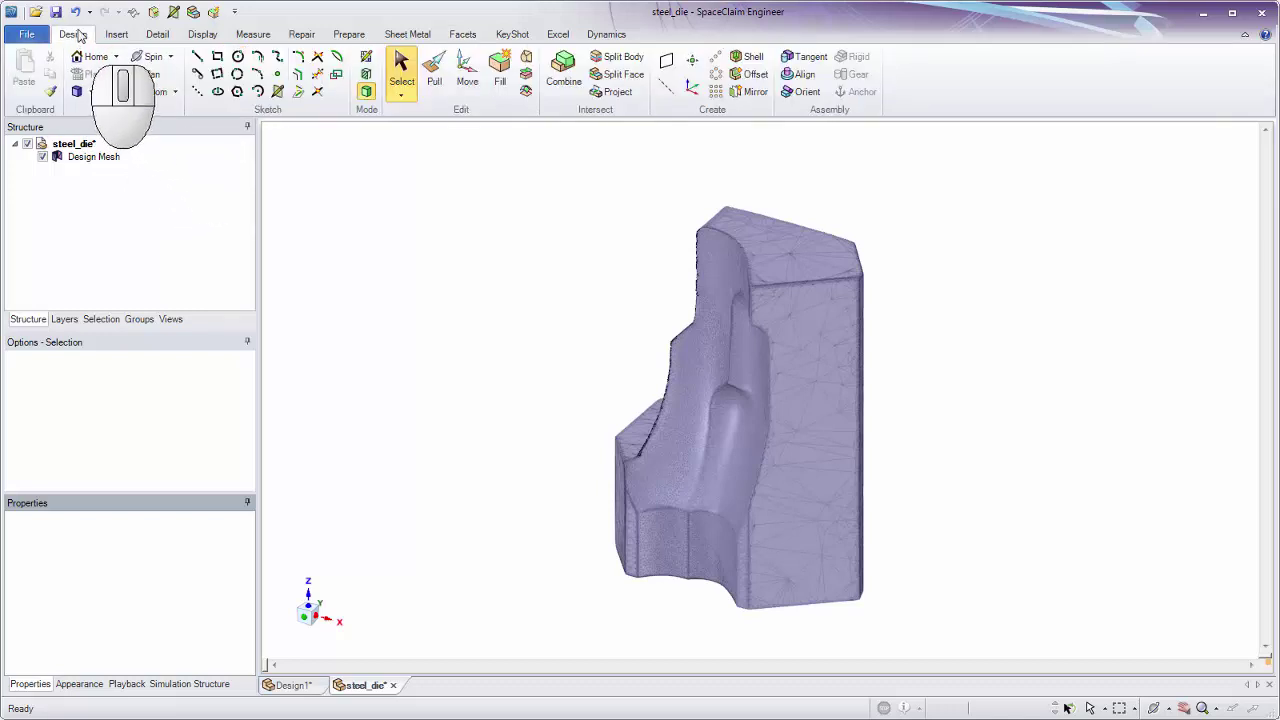
pyautogui.click(461, 36)
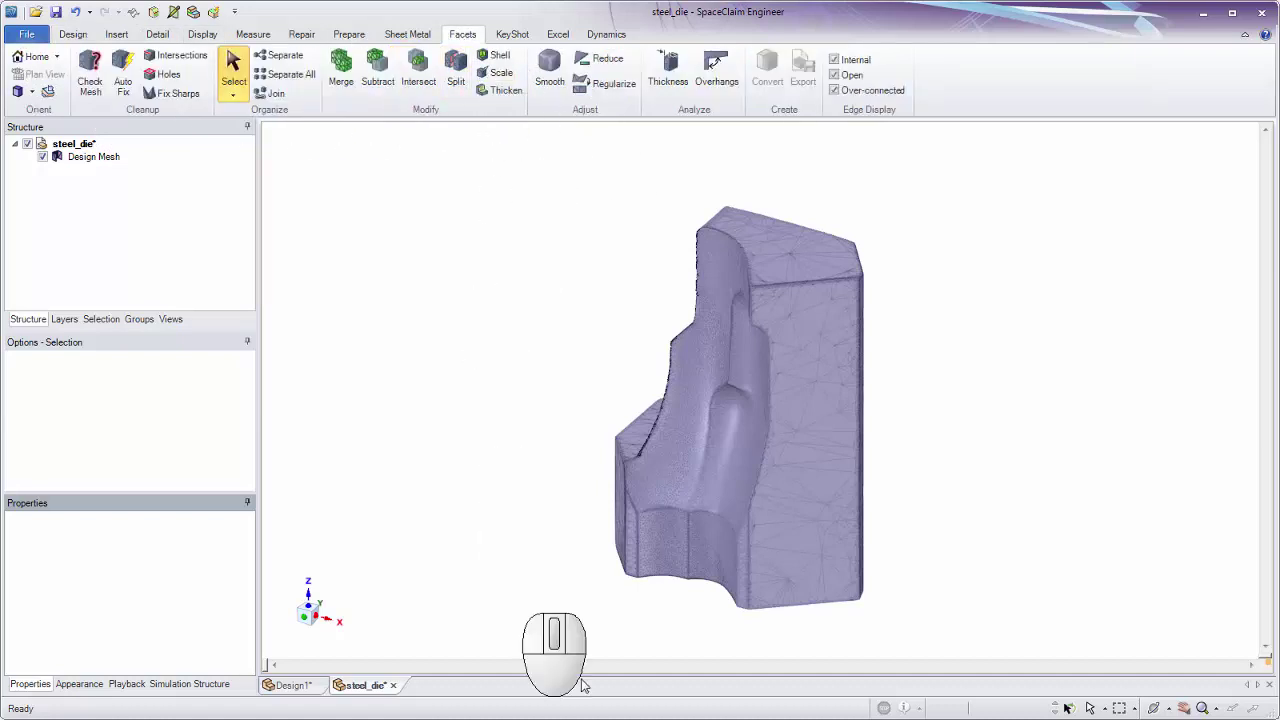
# - Open the steel_die.stl mesh from the Cleanup folder with the file filter set to All Files
pyautogui.click(27, 34)
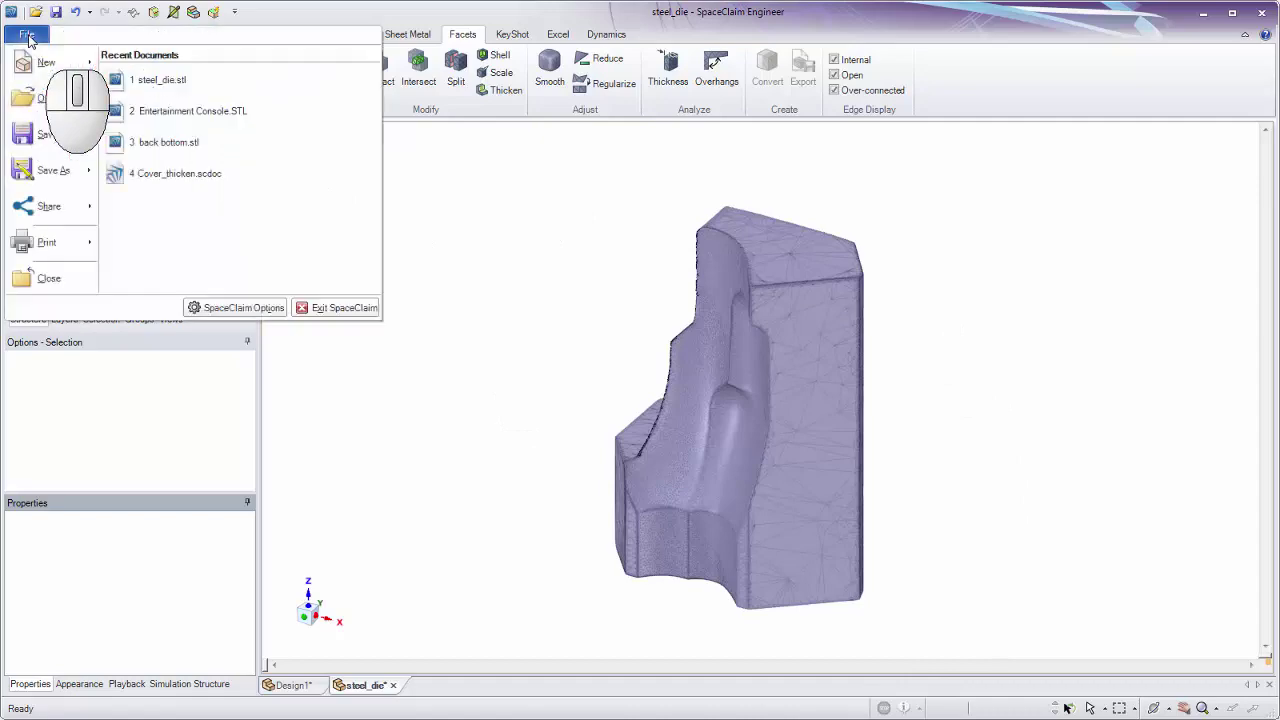
pyautogui.click(47, 100)
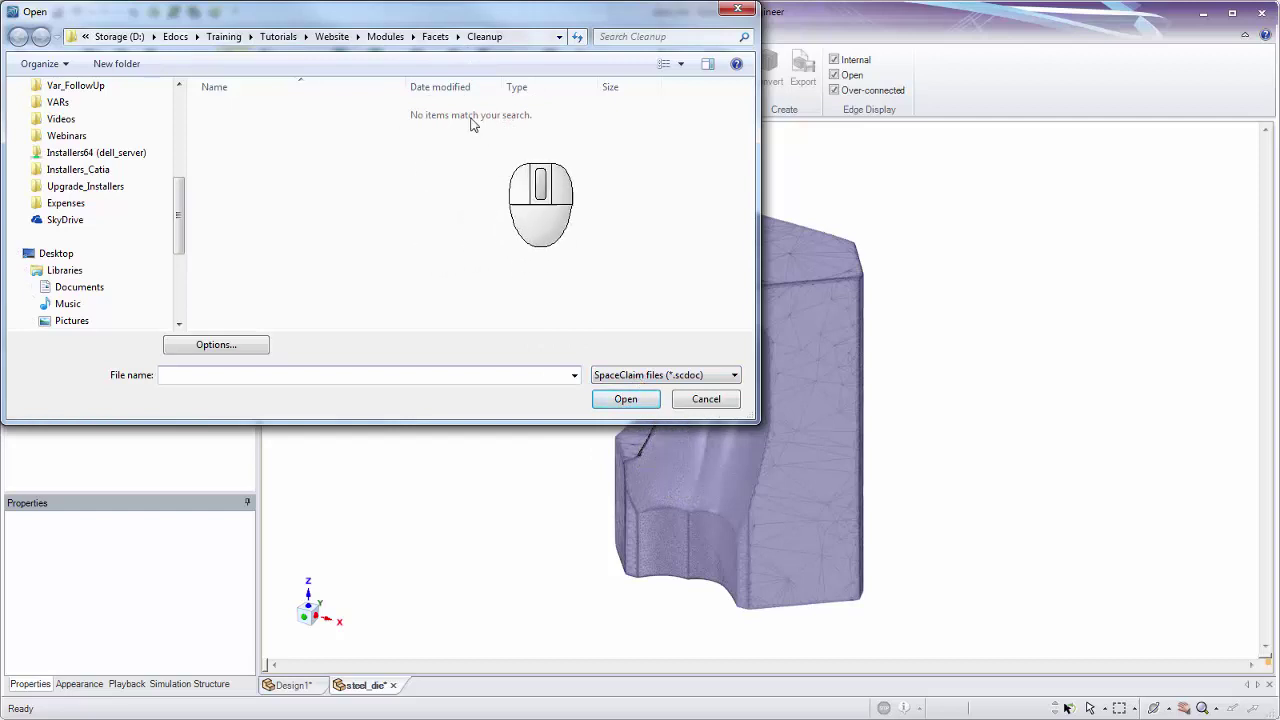
pyautogui.click(659, 374)
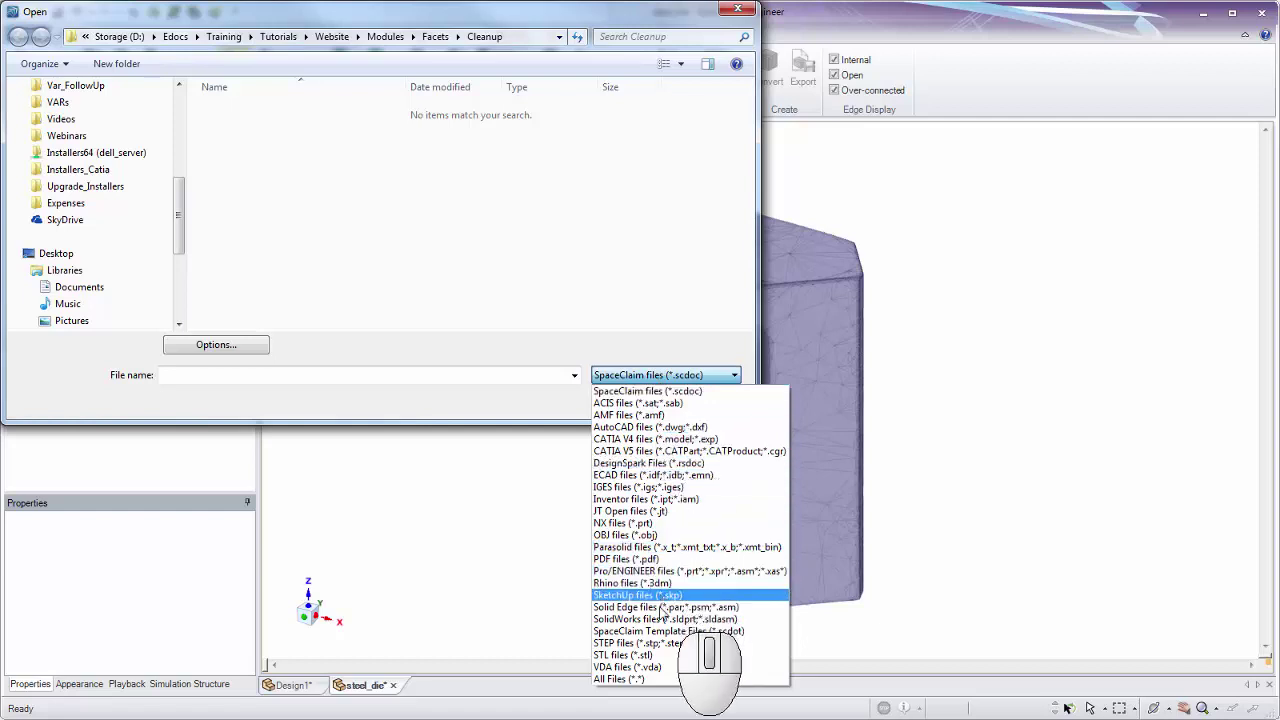
pyautogui.click(657, 678)
pyautogui.click(266, 112)
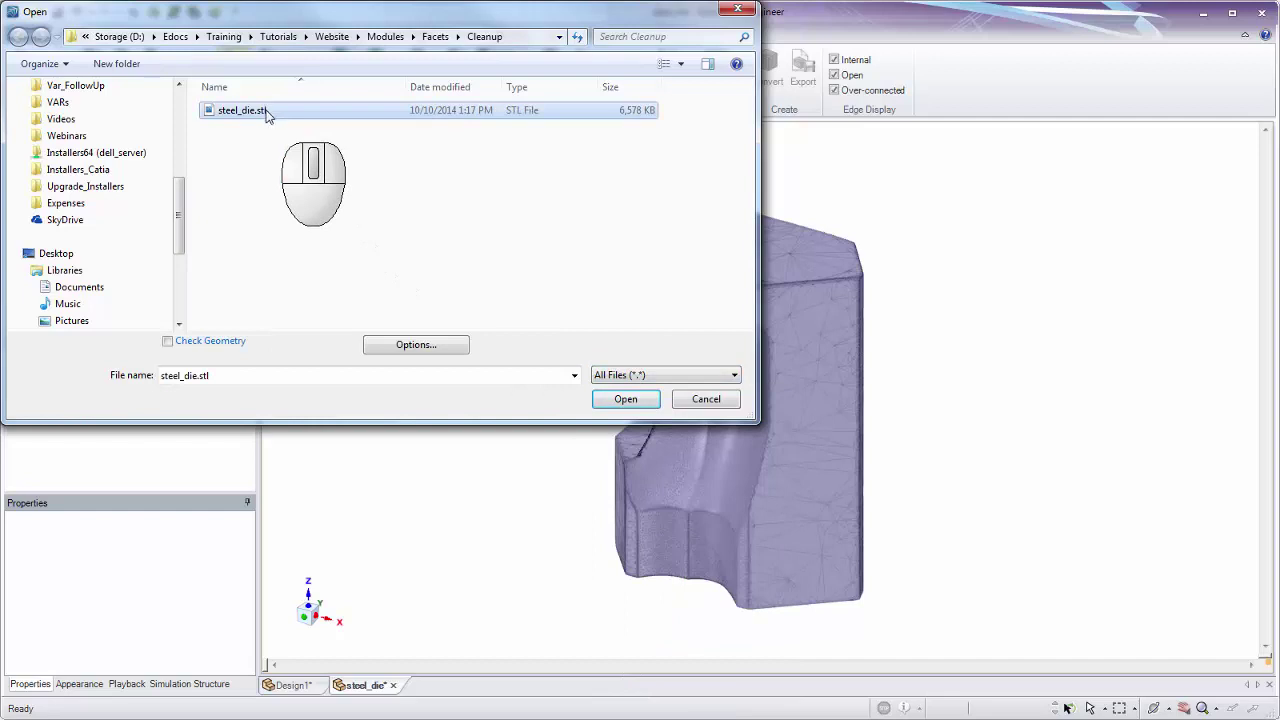
pyautogui.click(620, 400)
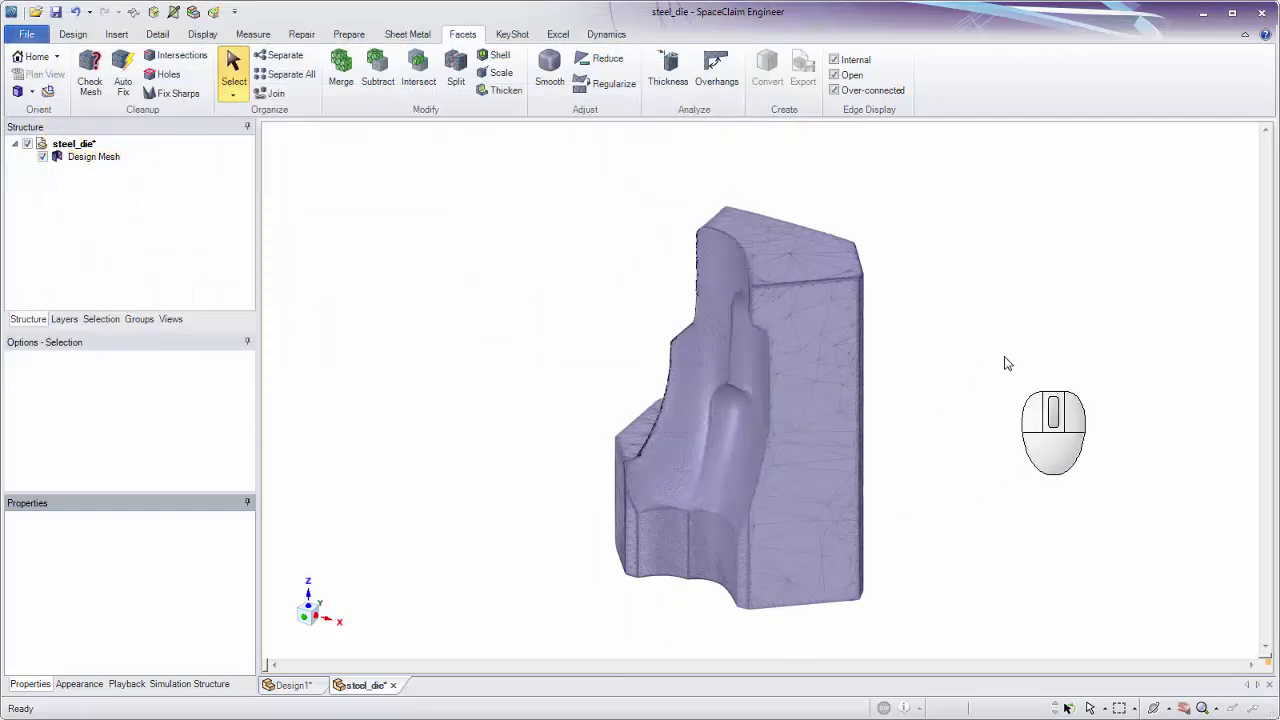
# - Switch to the Design1 document and examine the cube's Design Mesh and its structure tree icon
pyautogui.moveTo(955, 356); pyautogui.dragTo(1034, 323, button='middle')
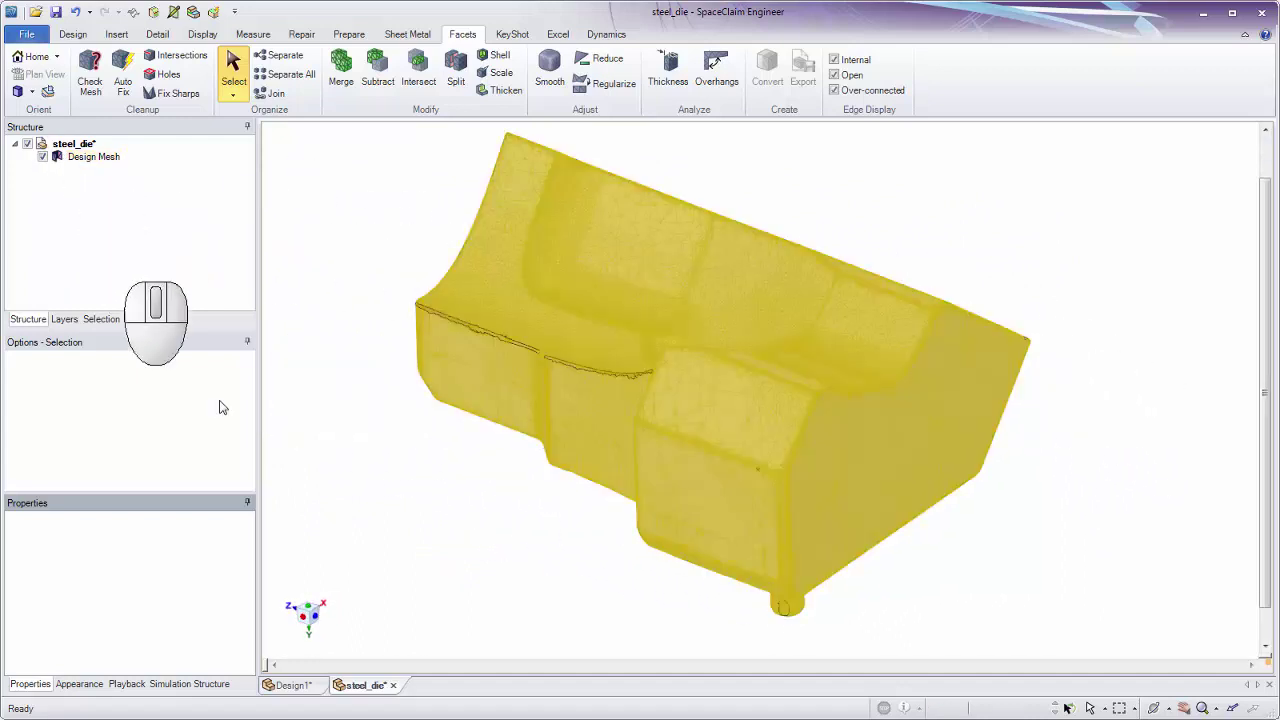
pyautogui.click(290, 686)
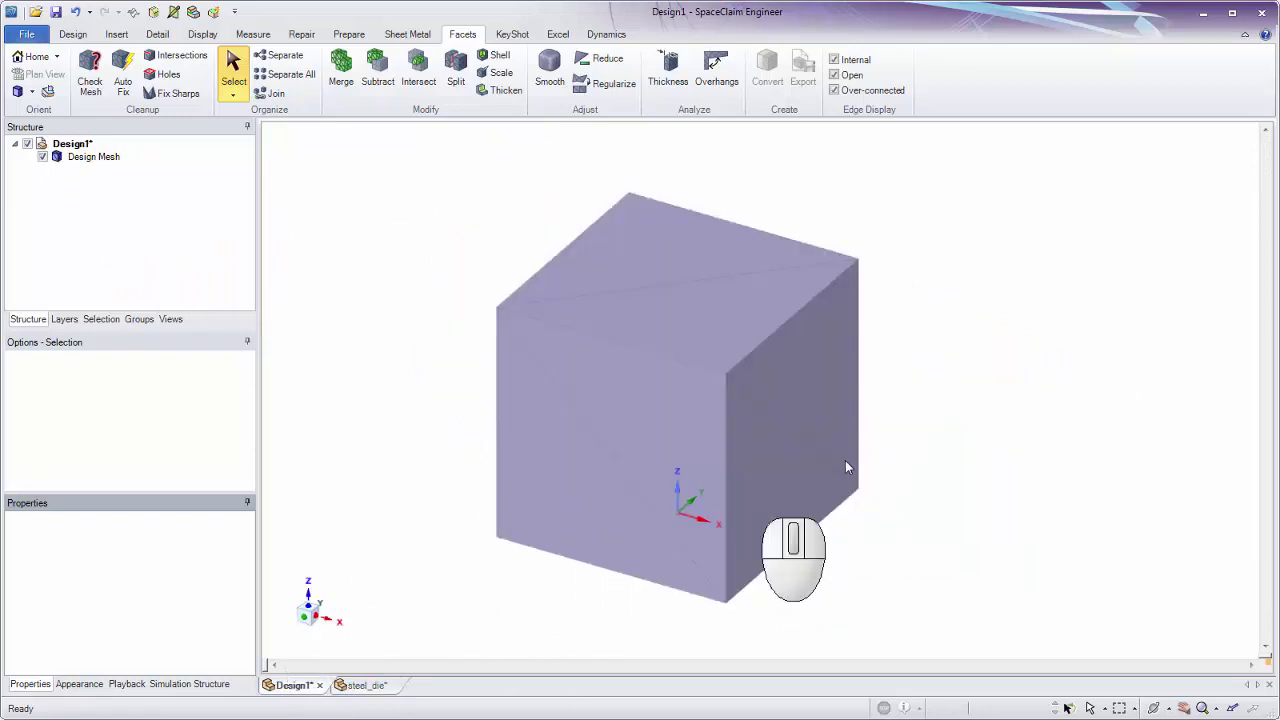
pyautogui.moveTo(917, 297)
pyautogui.mouseDown(button='middle')
pyautogui.moveTo(876, 296)
pyautogui.moveTo(940, 266)
pyautogui.moveTo(905, 285)
pyautogui.mouseUp(button='middle')
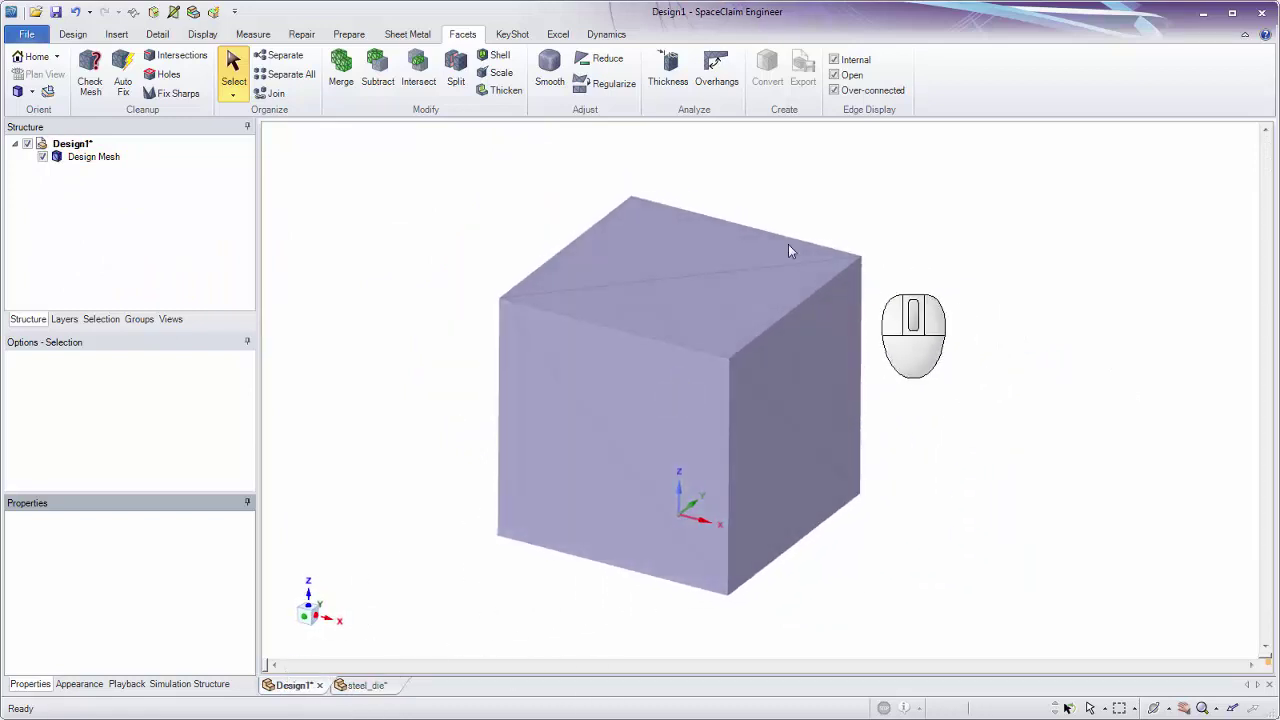
pyautogui.click(57, 164)
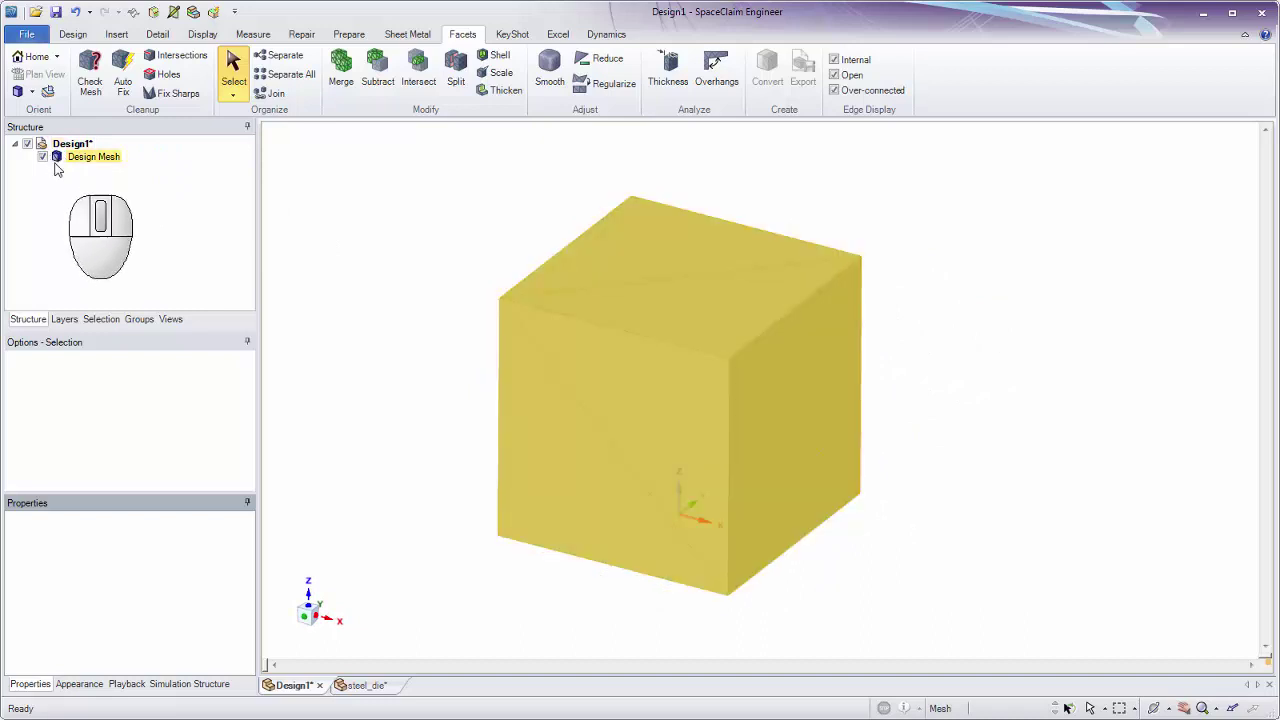
pyautogui.click(57, 165)
pyautogui.click(57, 165)
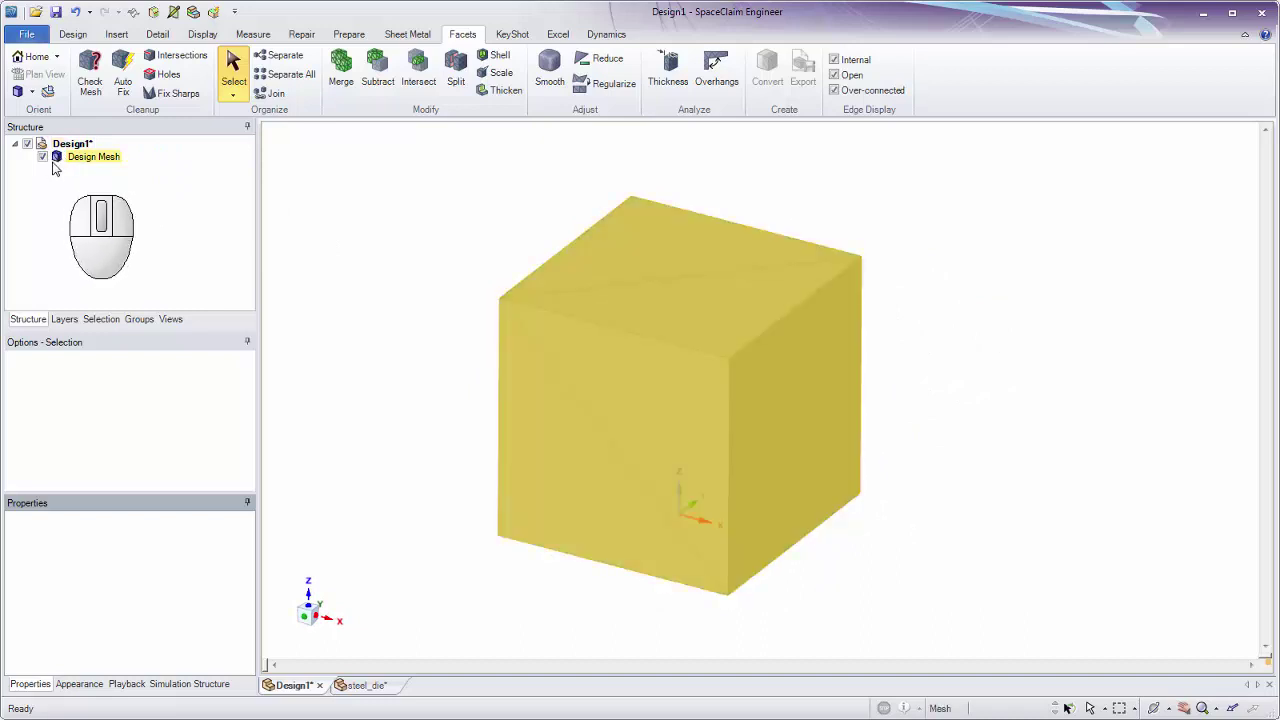
# - Return to the steel_die document and examine the icon of its Design Mesh for comparison, leaving nothing selected
pyautogui.click(364, 685)
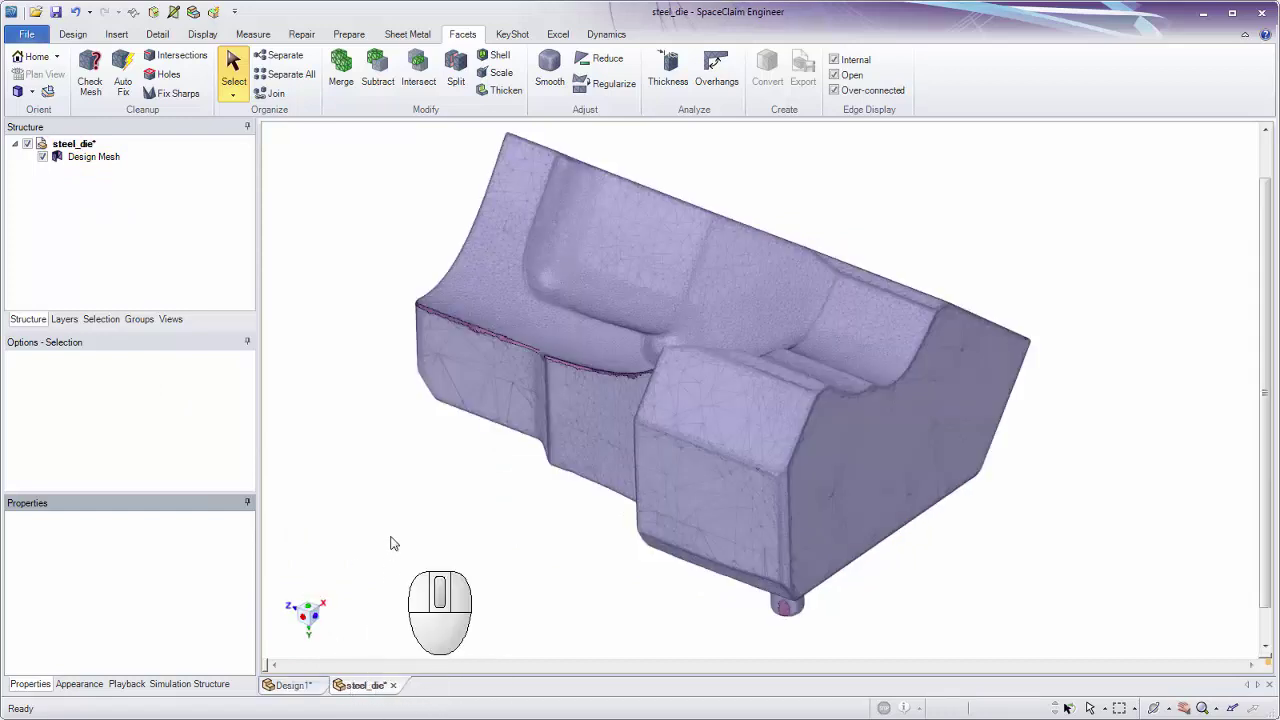
pyautogui.click(57, 163)
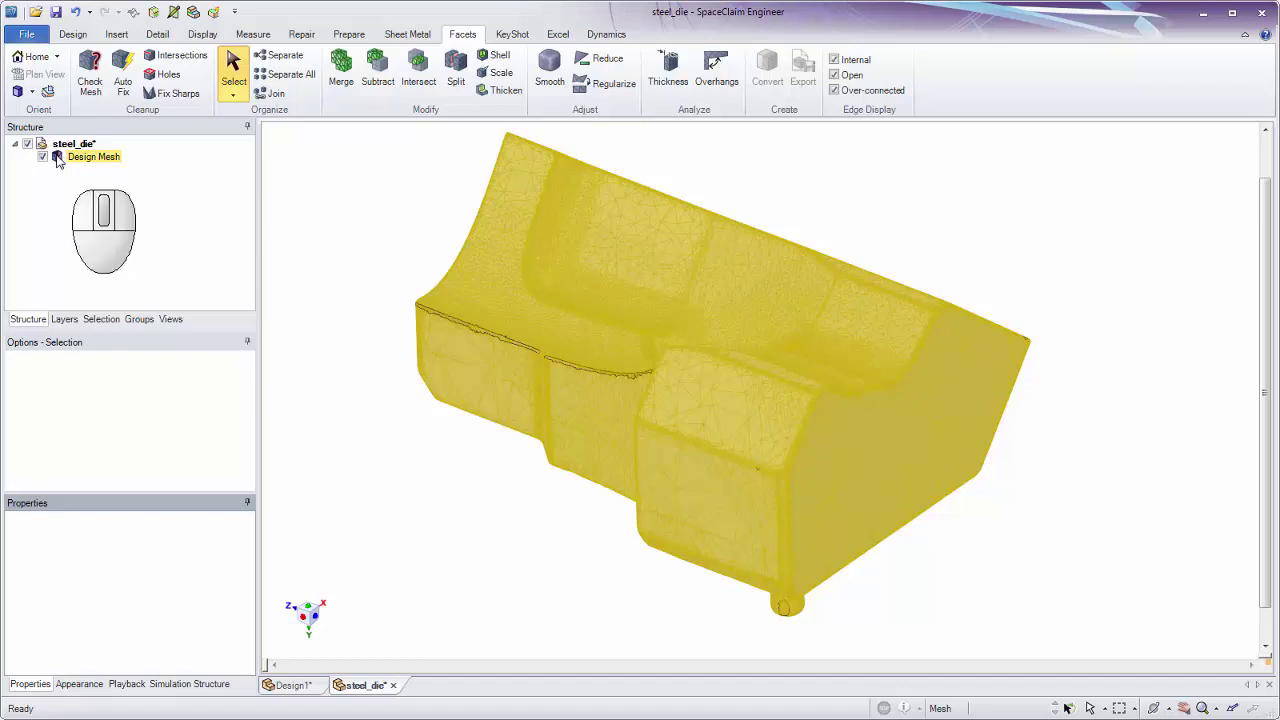
pyautogui.doubleClick(57, 163)
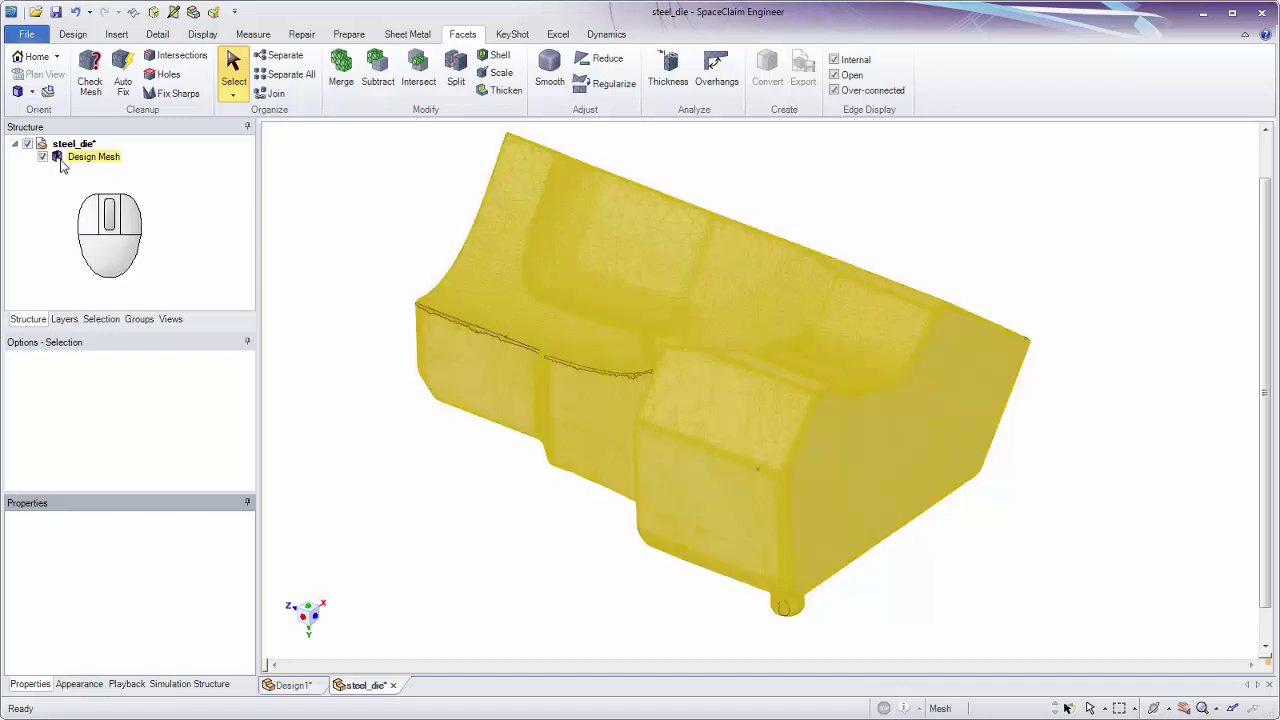
pyautogui.click(305, 189)
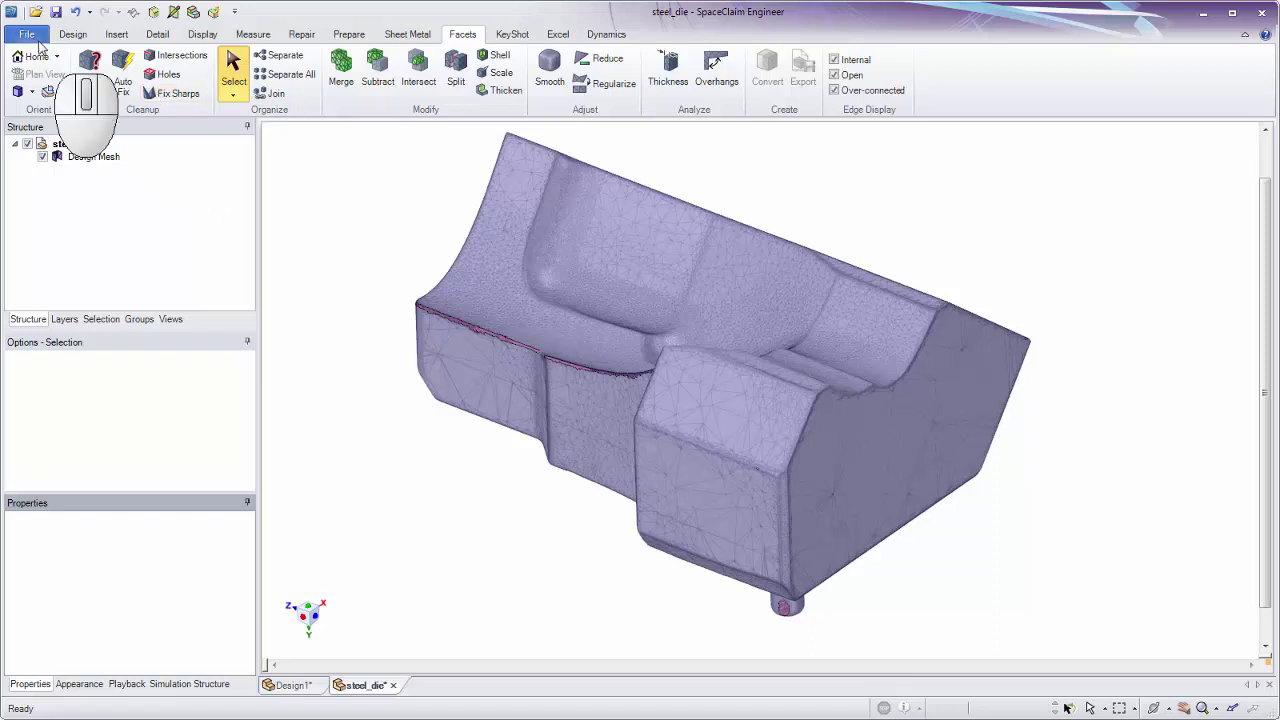
# - Run Check Mesh on the steel die's mesh body, review the reported messages and close the report
pyautogui.click(103, 100)
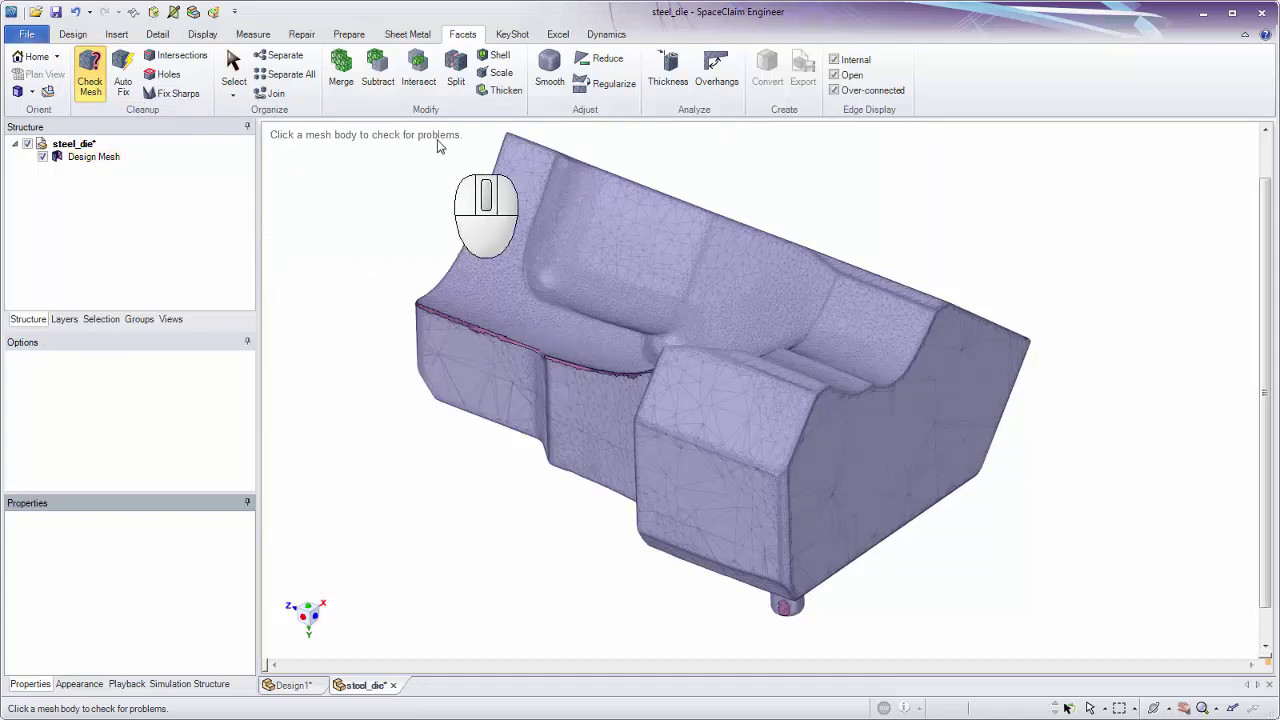
pyautogui.click(504, 176)
pyautogui.click(516, 192)
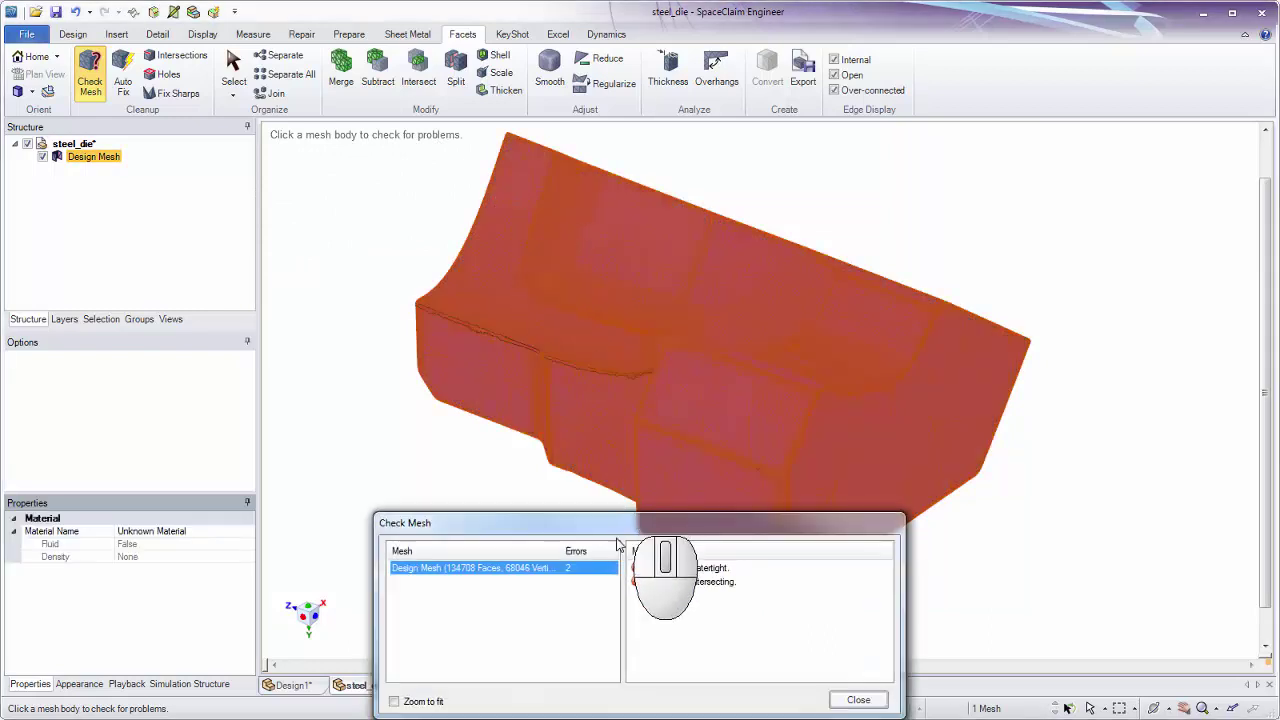
pyautogui.moveTo(600, 522); pyautogui.dragTo(450, 327)
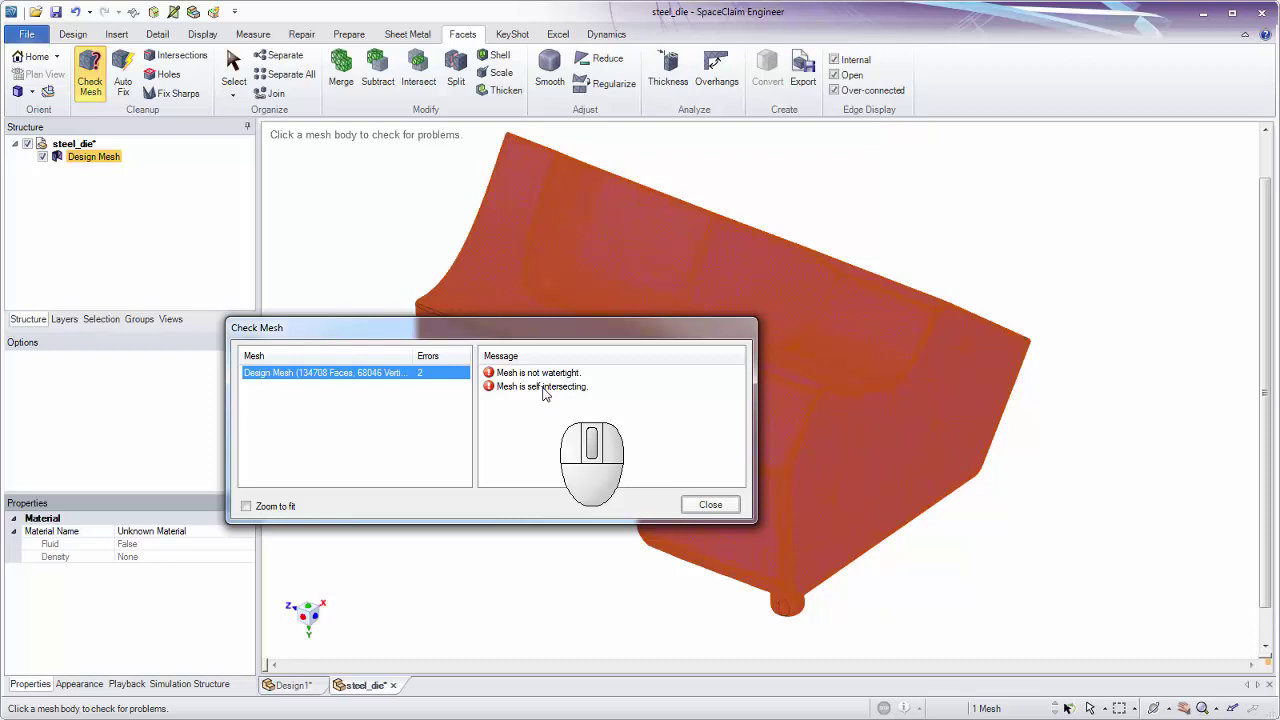
pyautogui.click(706, 505)
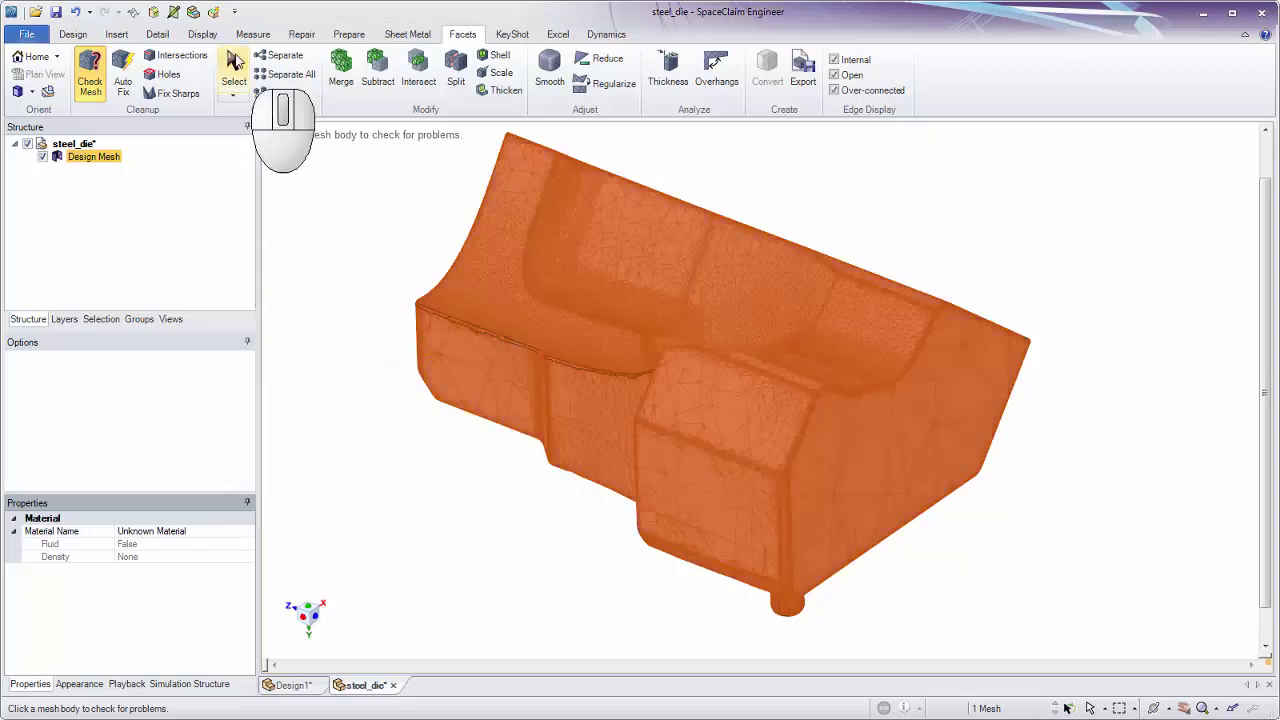
pyautogui.click(233, 64)
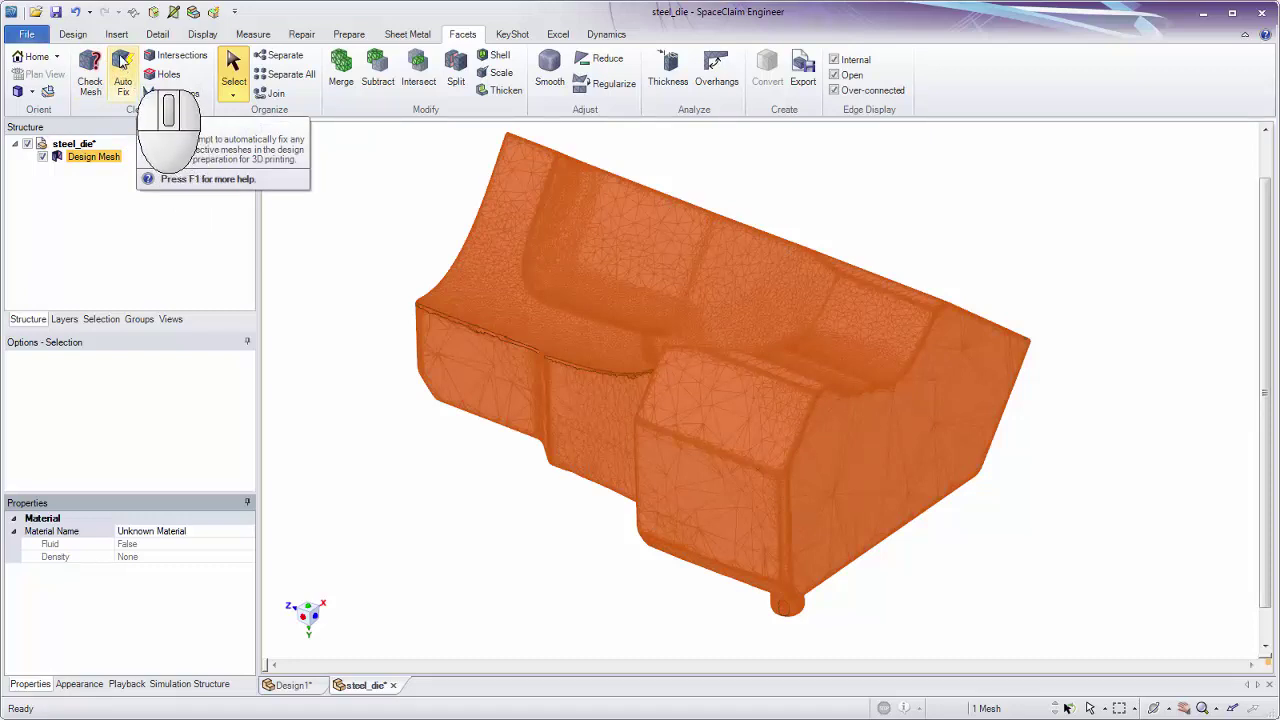
# - Open the Auto Fix help topic, read the mesh cleanup and automatic fixing sections, and close the help
pyautogui.press('F1')
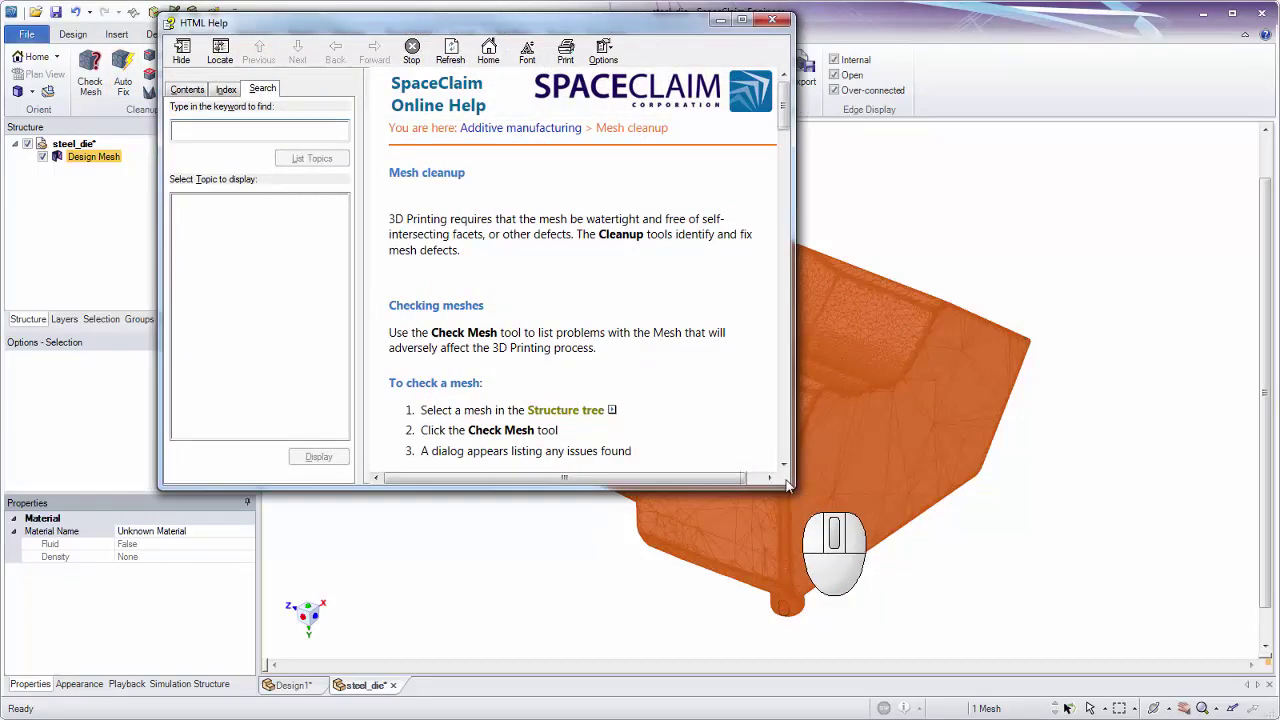
pyautogui.moveTo(795, 489); pyautogui.dragTo(1143, 601)
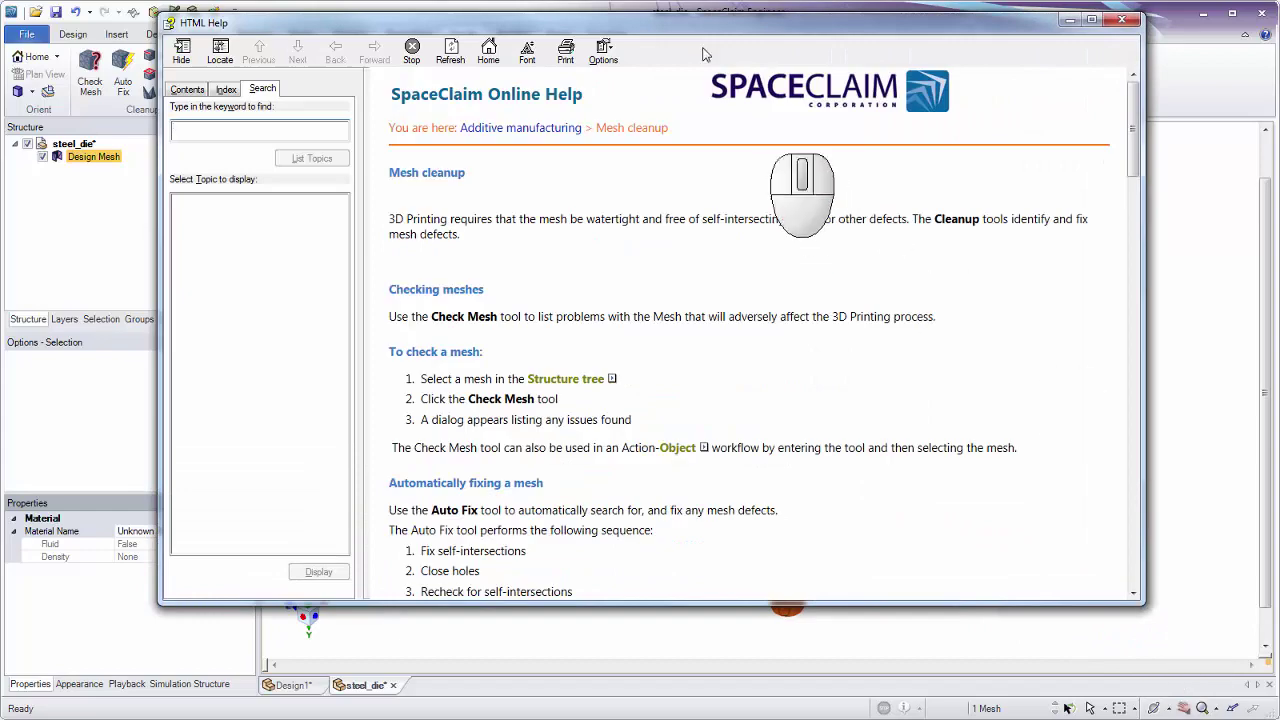
pyautogui.moveTo(698, 24); pyautogui.dragTo(713, 63)
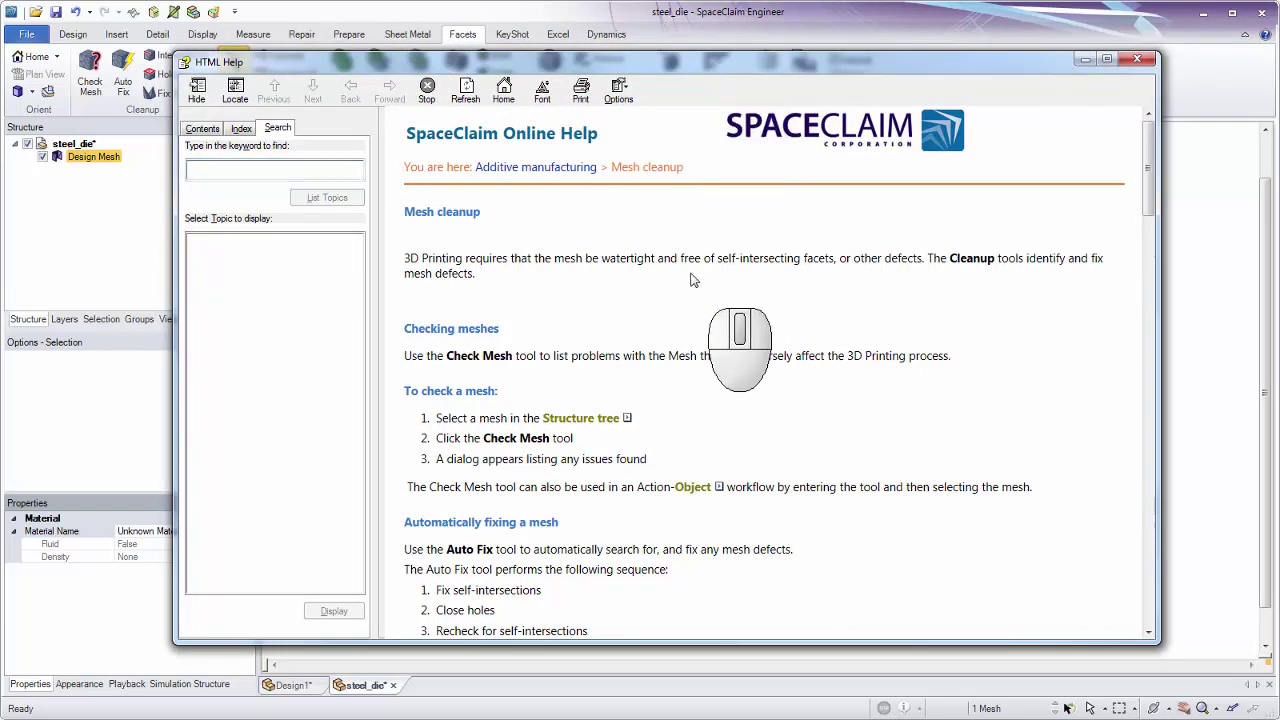
pyautogui.scroll(-3, 693, 280)
pyautogui.scroll(-2, 688, 283)
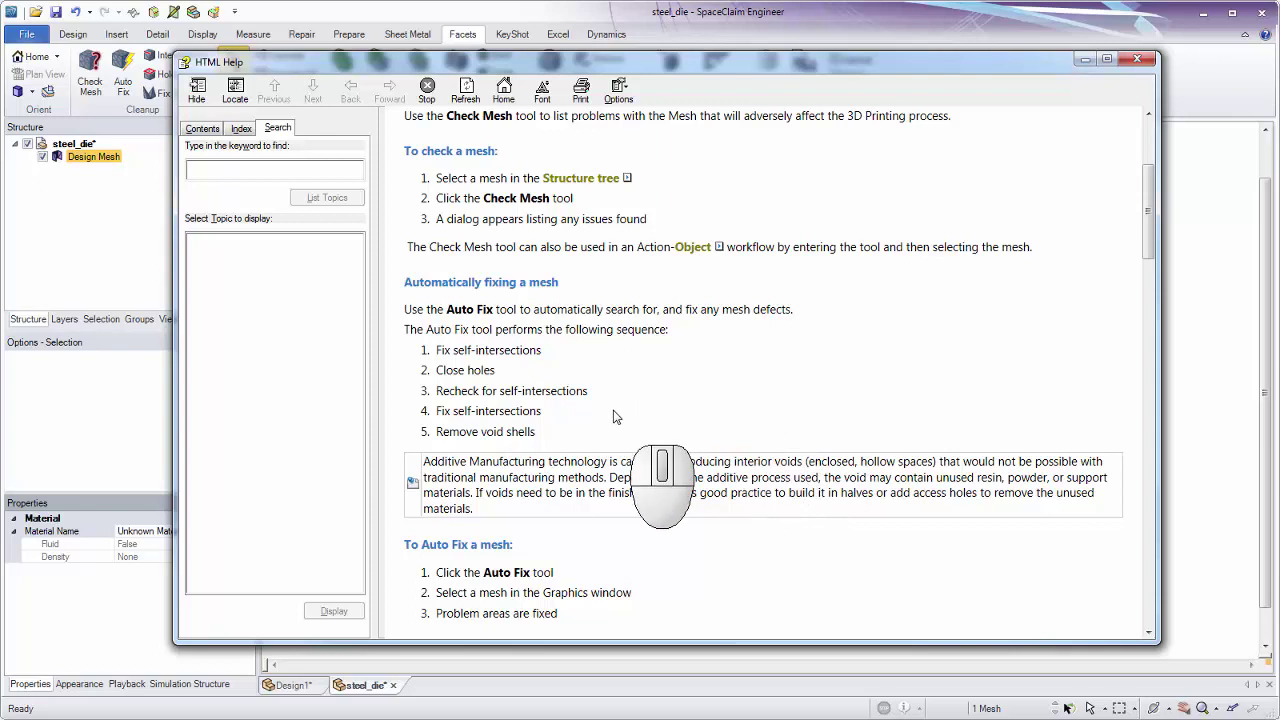
pyautogui.click(1182, 68)
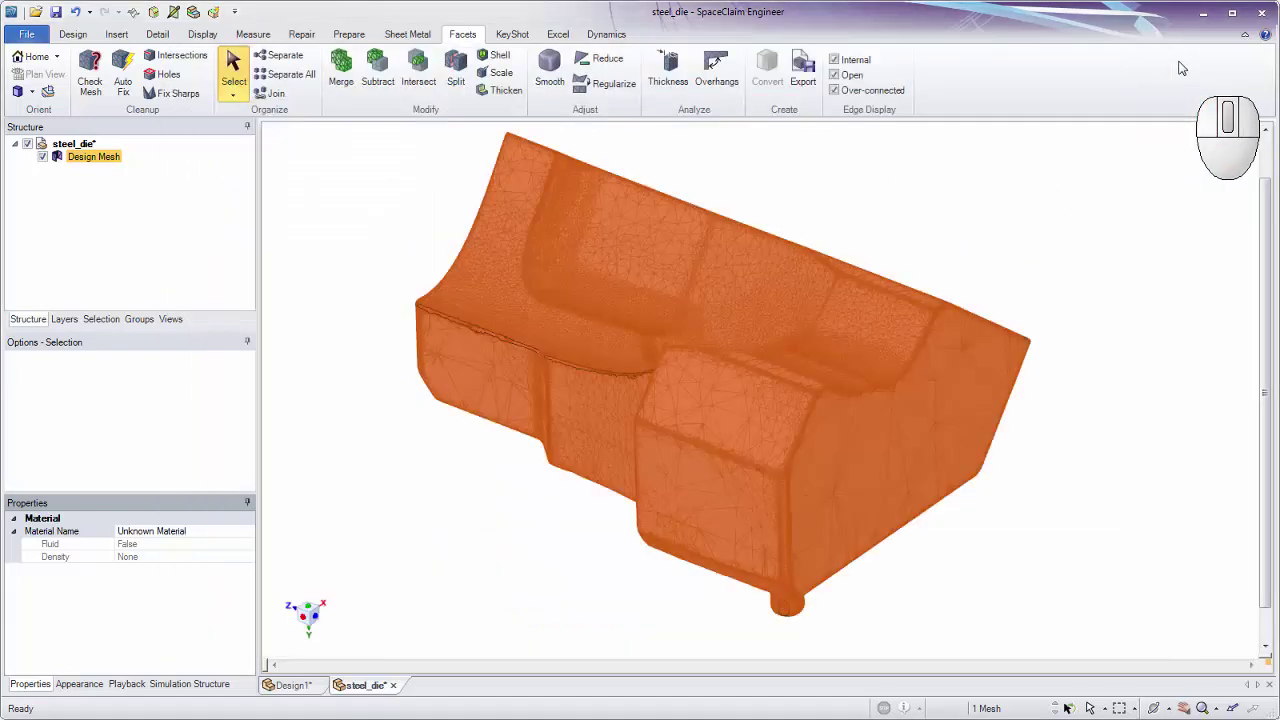
# - Examine the damaged area on the die's round pin and repair the whole mesh with Auto Fix
pyautogui.click(1071, 194)
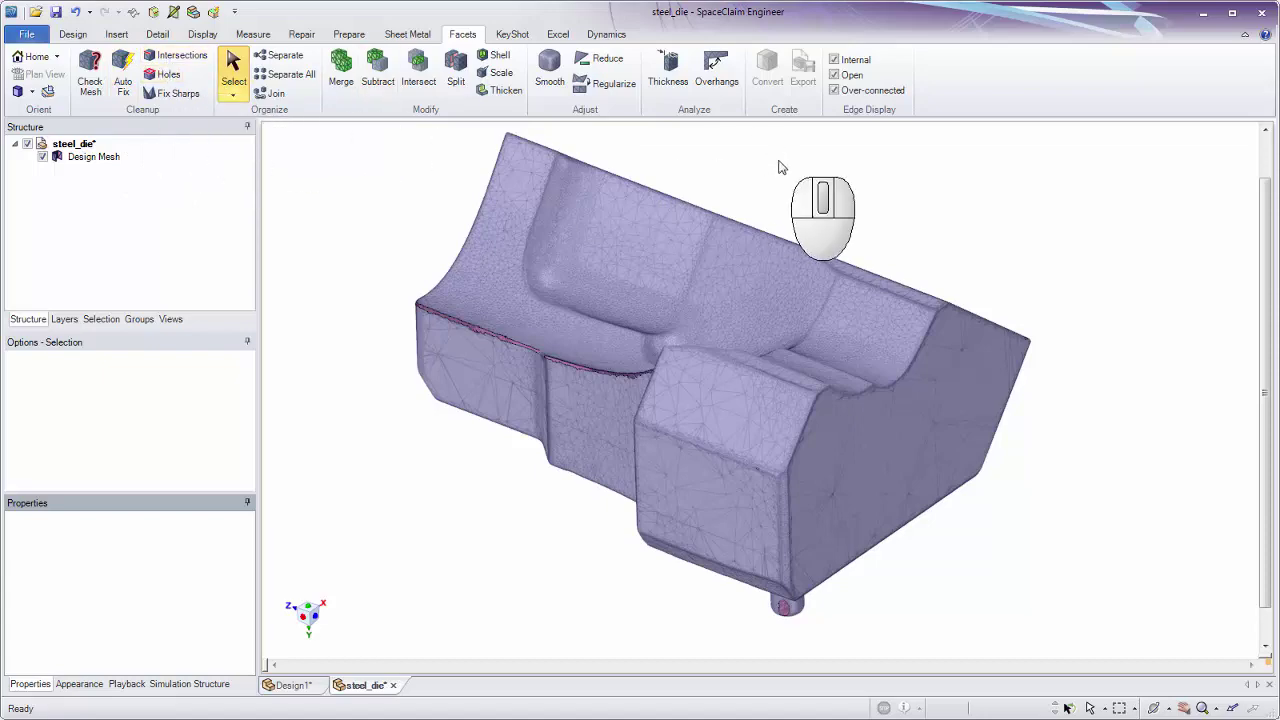
pyautogui.moveTo(792, 236); pyautogui.dragTo(678, 258, button='middle')
pyautogui.moveTo(548, 280); pyautogui.dragTo(757, 418, button='middle')
pyautogui.keyDown('ctrl'); pyautogui.moveTo(539, 333); pyautogui.dragTo(619, 308, button='middle'); pyautogui.keyUp('ctrl')
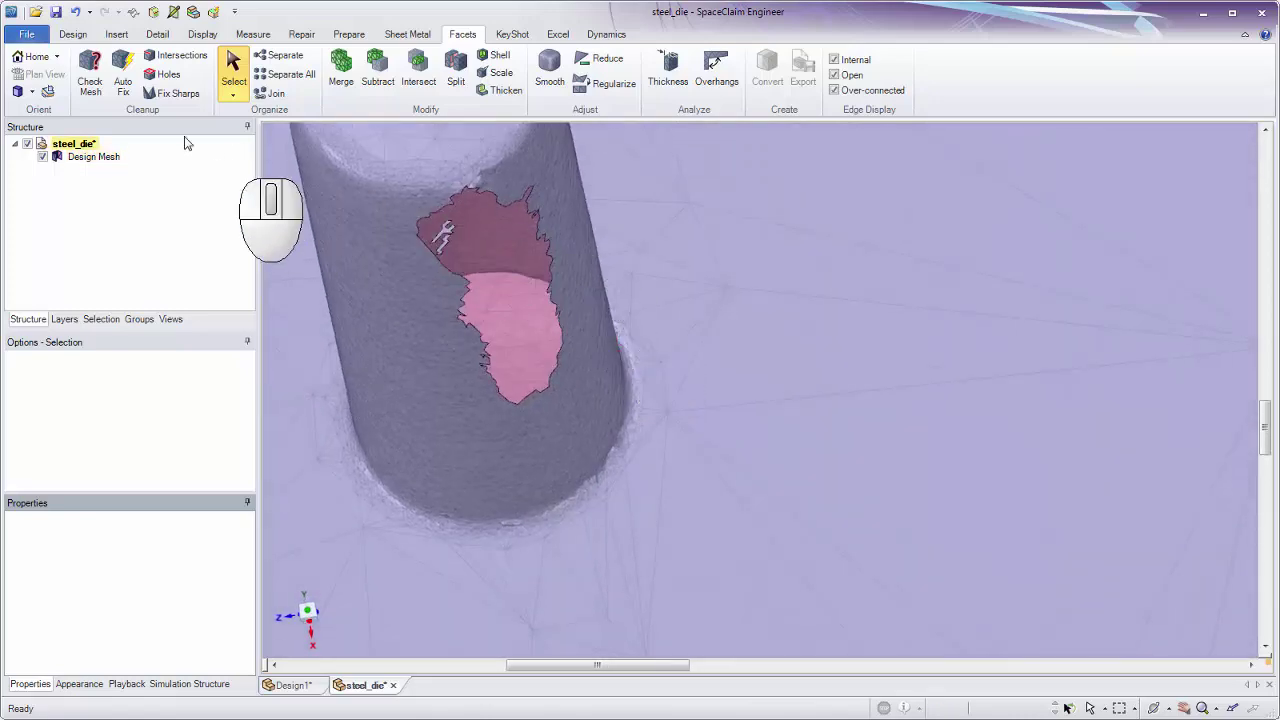
pyautogui.click(123, 88)
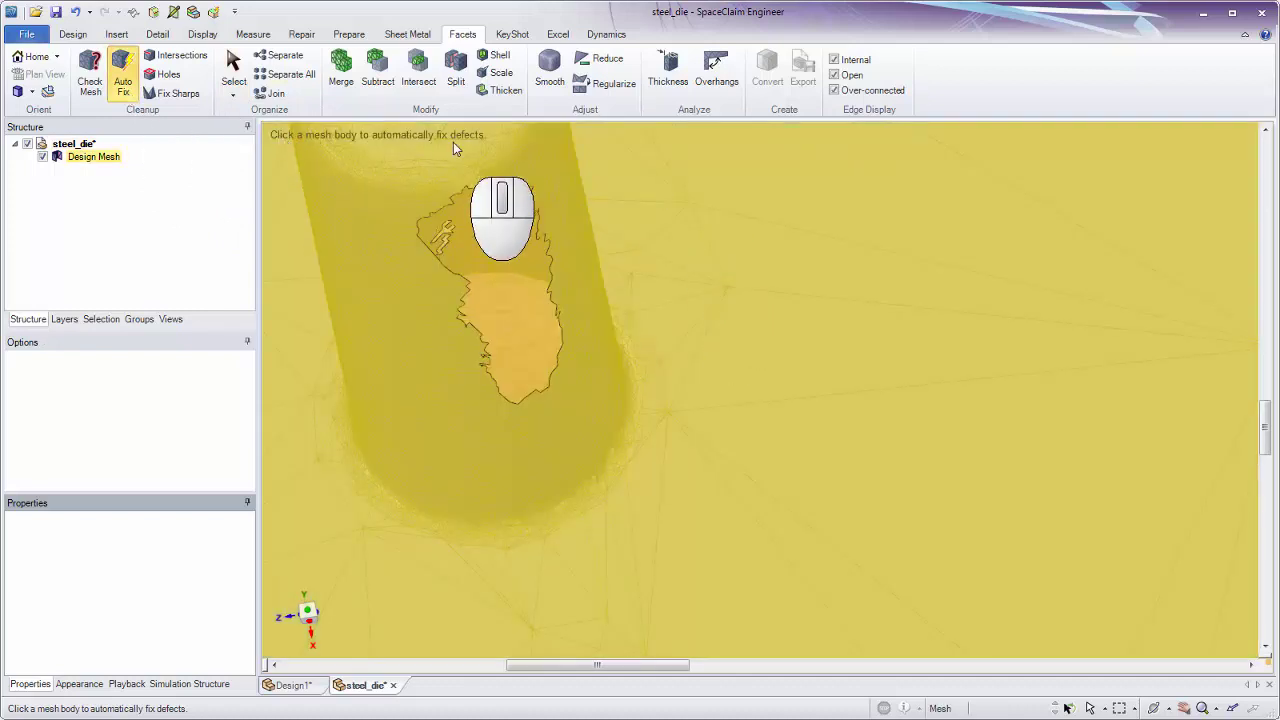
pyautogui.click(631, 230)
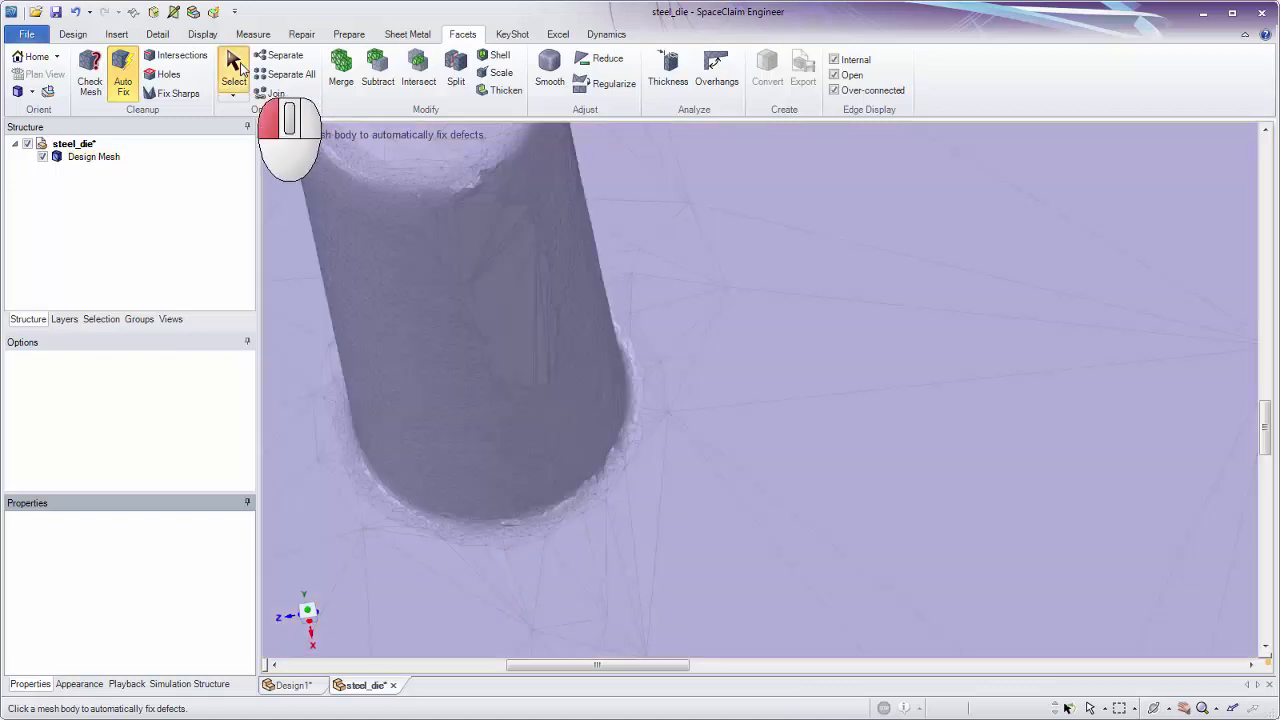
pyautogui.click(240, 68)
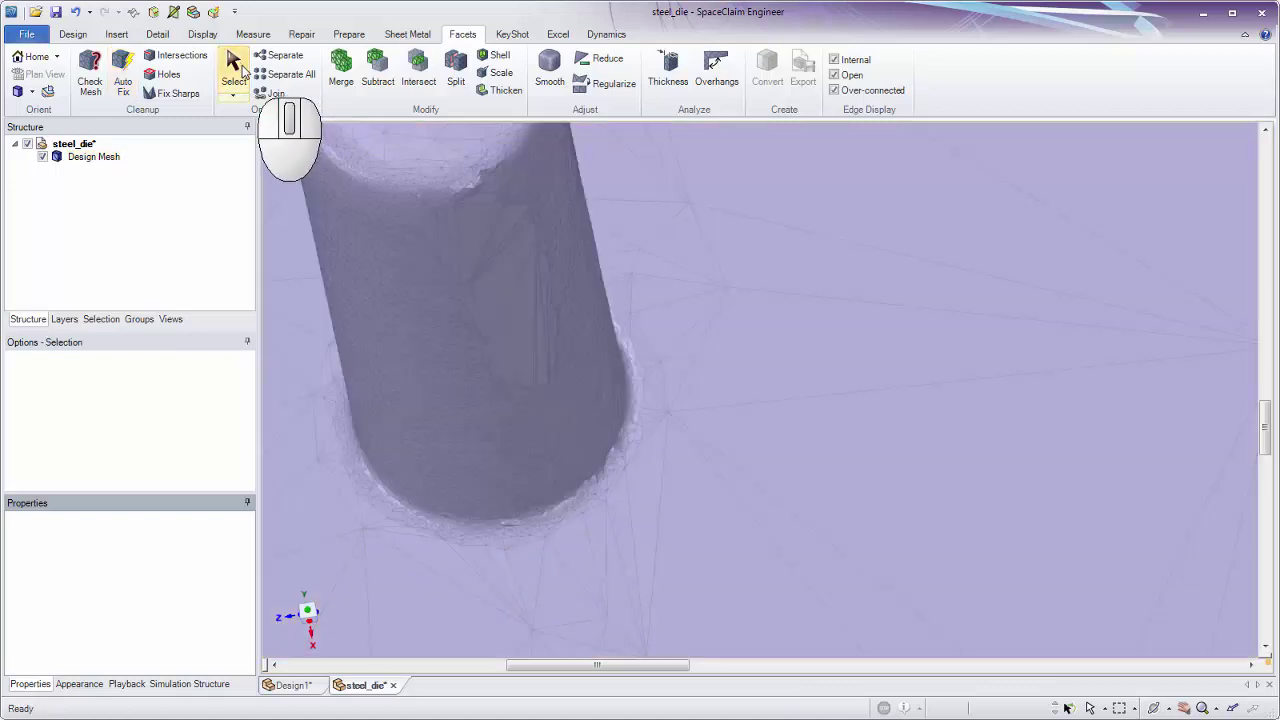
# - Inspect the repaired round pin, run Check Mesh on the die's mesh body and highlight the reported non-manifold vertex problem
pyautogui.moveTo(626, 332); pyautogui.dragTo(540, 292, button='middle')
pyautogui.moveTo(590, 367); pyautogui.dragTo(683, 357, button='middle')
pyautogui.keyDown('ctrl'); pyautogui.moveTo(633, 279); pyautogui.dragTo(602, 340, button='middle'); pyautogui.keyUp('ctrl')
pyautogui.moveTo(680, 300); pyautogui.dragTo(420, 142, button='middle')
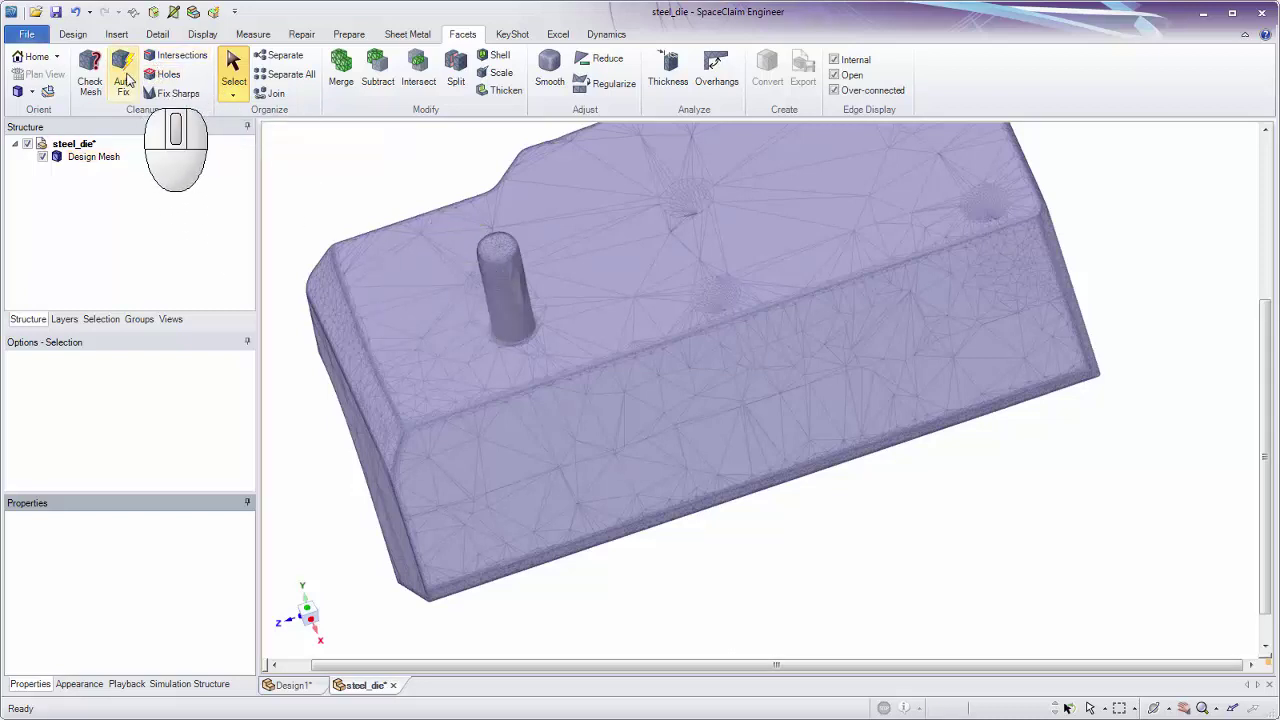
pyautogui.click(92, 80)
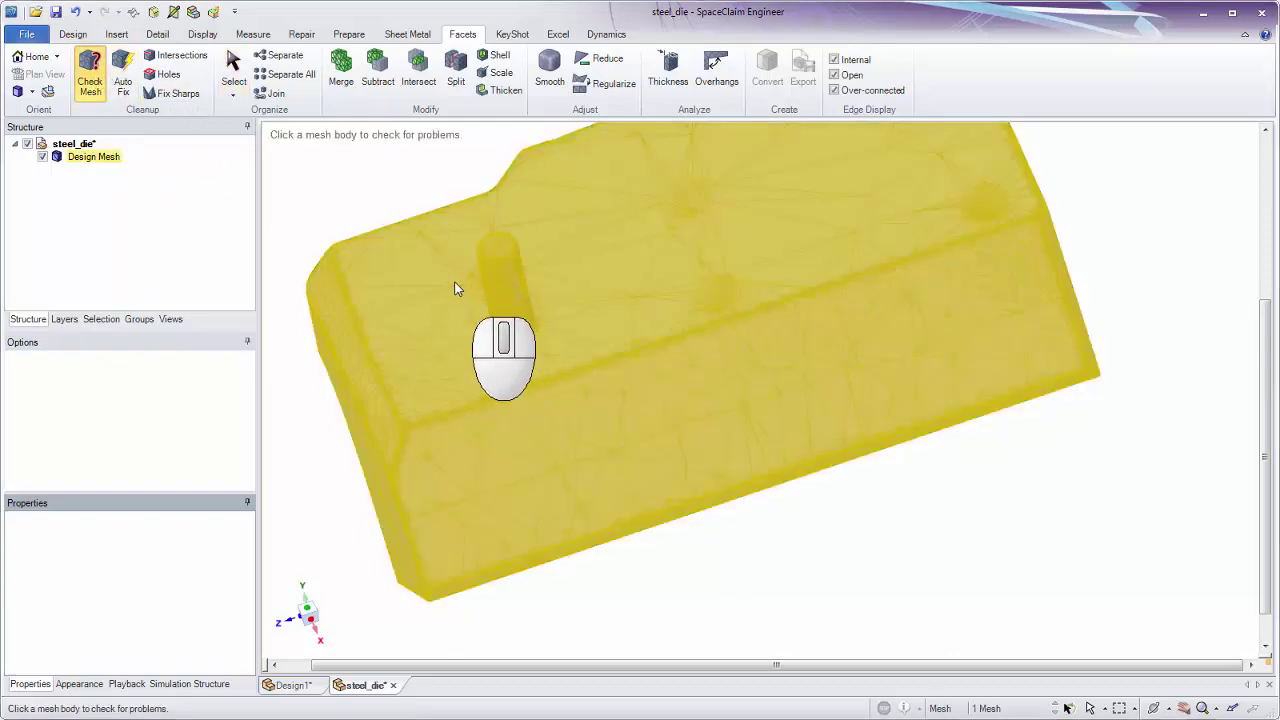
pyautogui.click(454, 287)
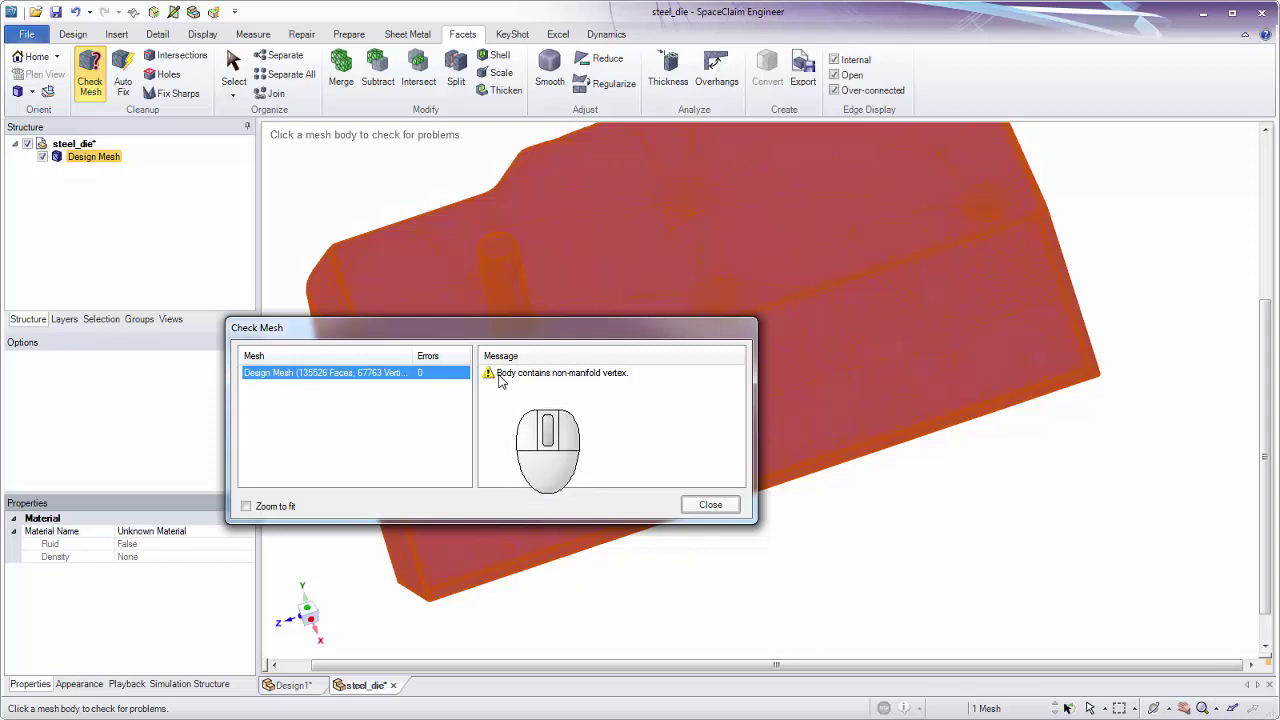
pyautogui.click(598, 374)
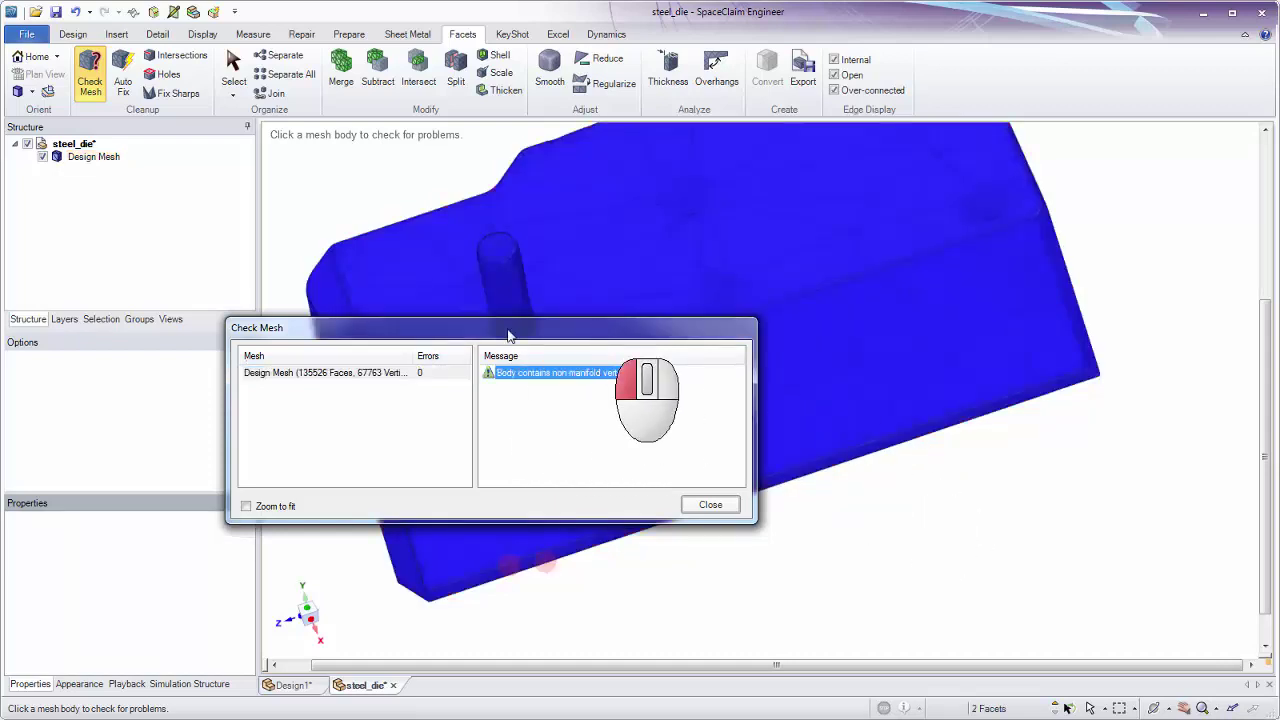
# - Move the Check Mesh report aside, examine one of the marked non-manifold vertices along the die's edge up close, and close the report
pyautogui.moveTo(507, 335); pyautogui.dragTo(237, 340)
pyautogui.keyDown('ctrl'); pyautogui.moveTo(545, 567); pyautogui.dragTo(688, 462, button='middle'); pyautogui.keyUp('ctrl')
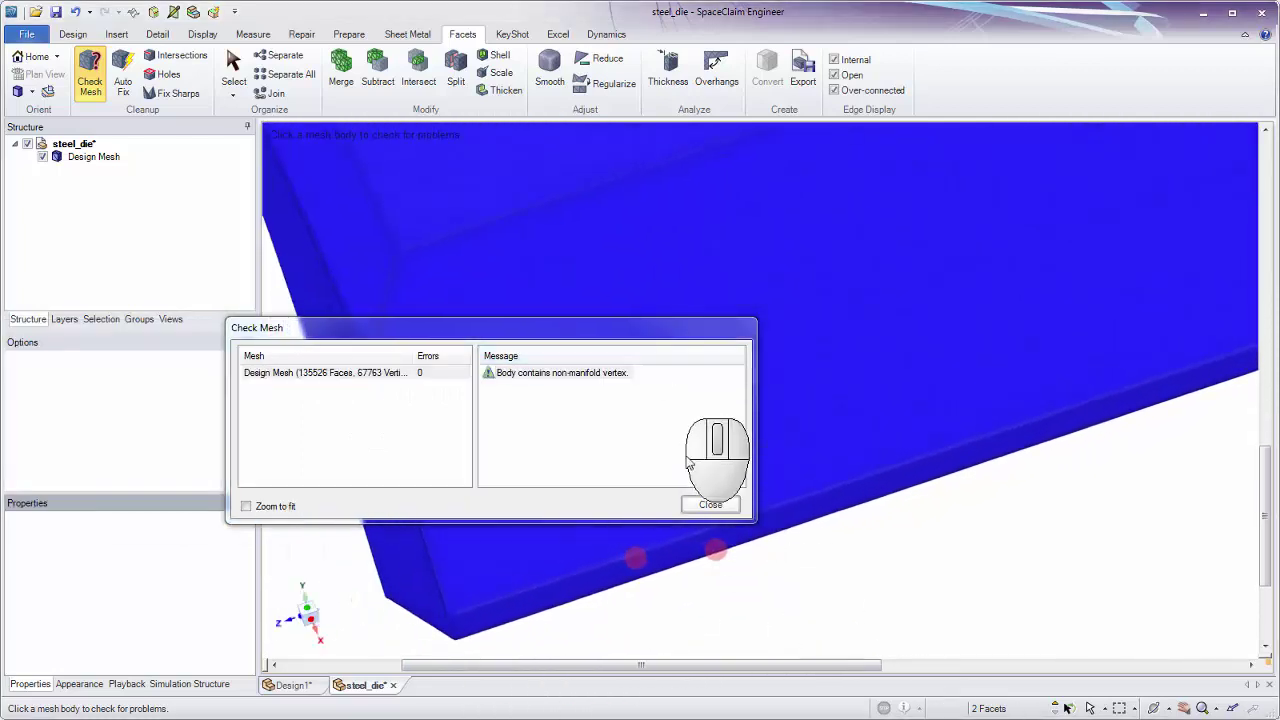
pyautogui.moveTo(659, 327); pyautogui.dragTo(486, 80)
pyautogui.moveTo(741, 448); pyautogui.dragTo(791, 372, button='middle')
pyautogui.keyDown('ctrl'); pyautogui.moveTo(630, 520); pyautogui.dragTo(649, 550, button='middle'); pyautogui.keyUp('ctrl')
pyautogui.keyDown('ctrl'); pyautogui.moveTo(661, 485); pyautogui.dragTo(678, 458, button='middle'); pyautogui.keyUp('ctrl')
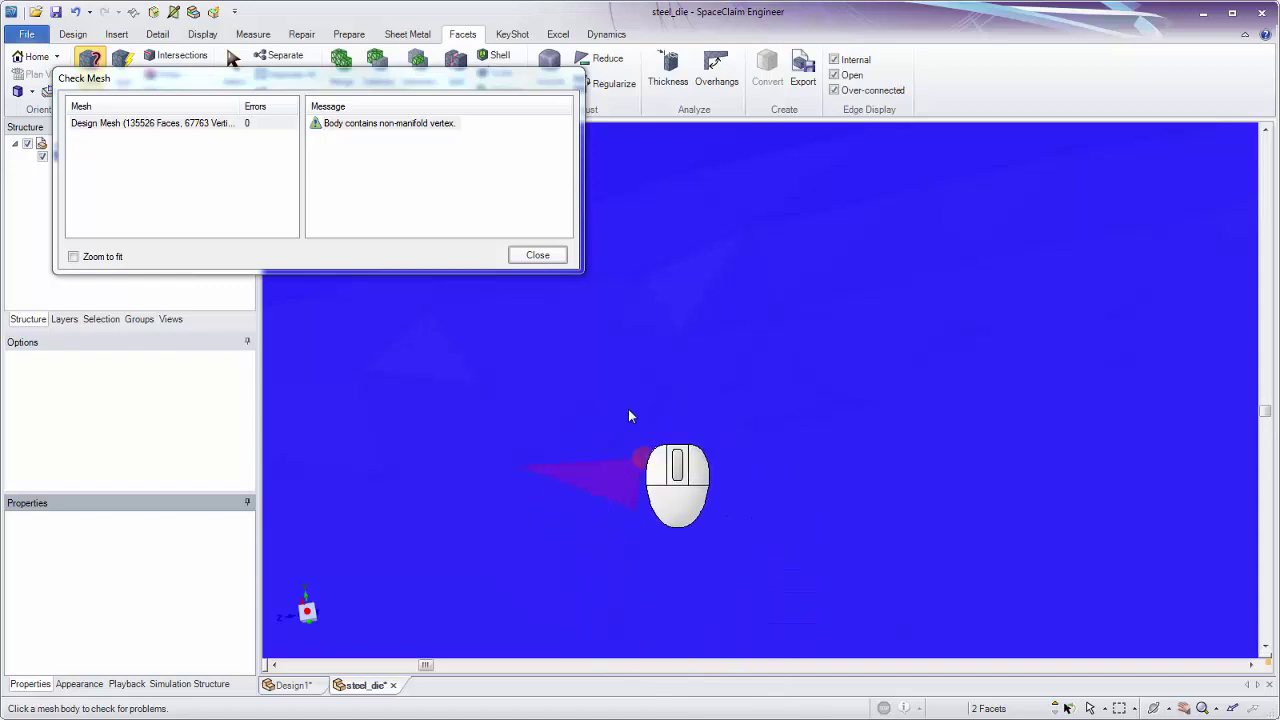
pyautogui.click(538, 255)
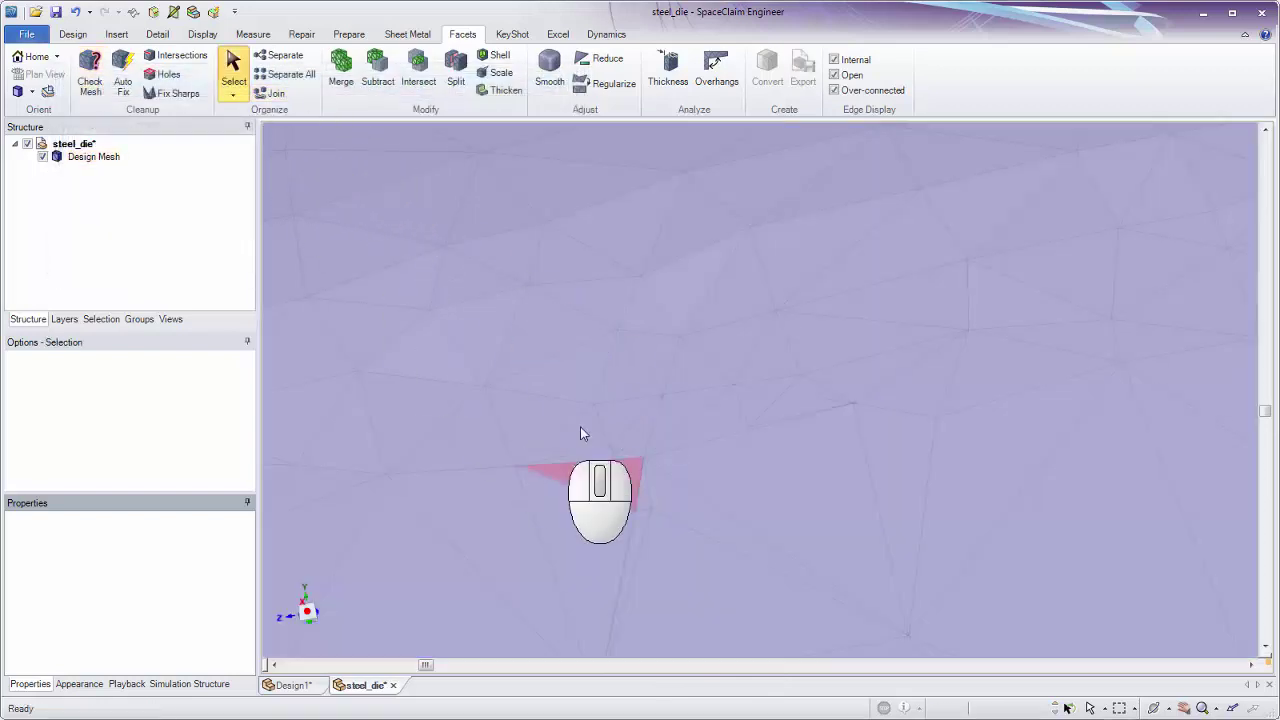
# - Select the individual facets surrounding the non-manifold vertex one by one, adding each to the selection
pyautogui.click(588, 436)
pyautogui.keyDown('shift'); pyautogui.moveTo(606, 414); pyautogui.dragTo(611, 365, button='middle'); pyautogui.keyUp('shift')
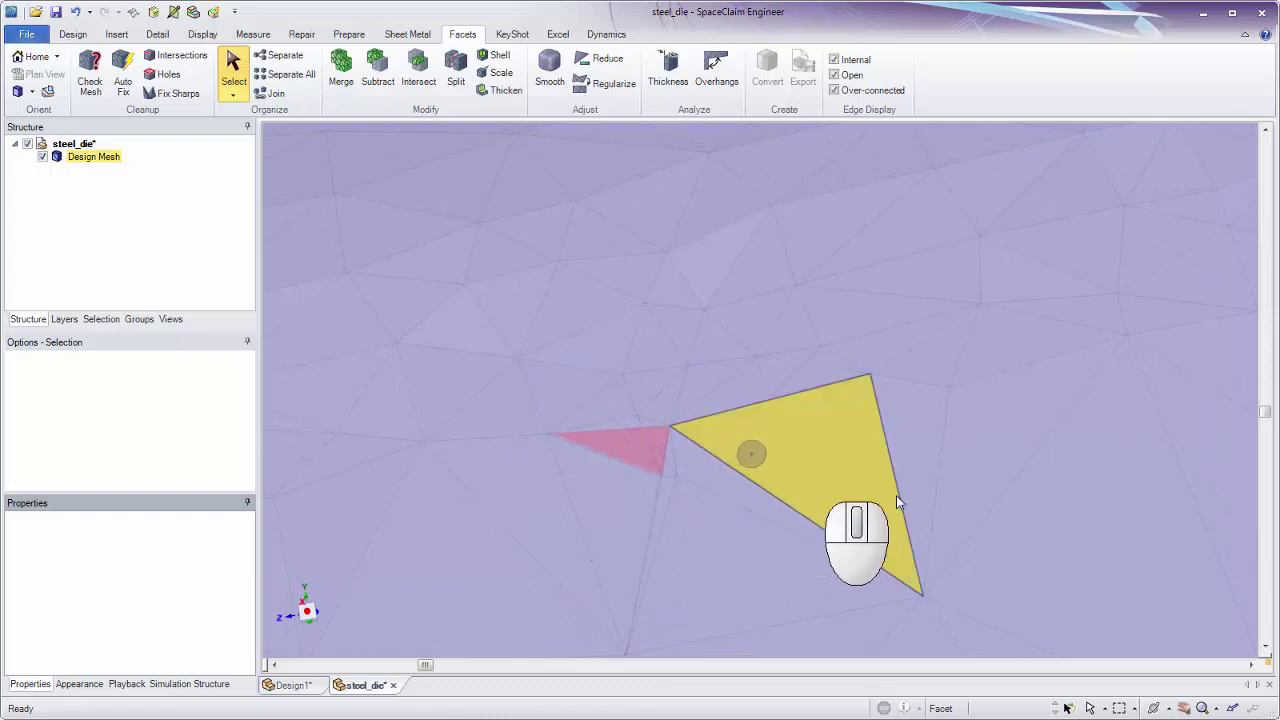
pyautogui.click(1106, 577)
pyautogui.click(634, 457)
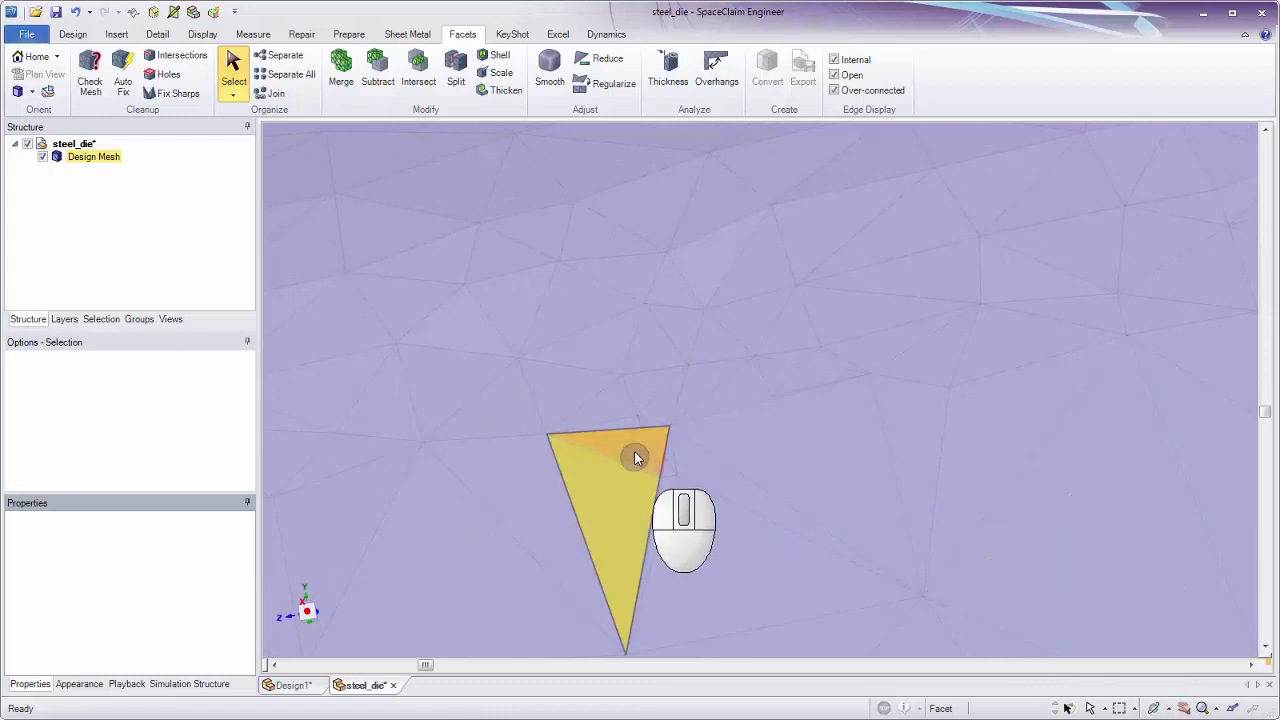
pyautogui.keyDown('ctrl'); pyautogui.click(617, 405); pyautogui.keyUp('ctrl')
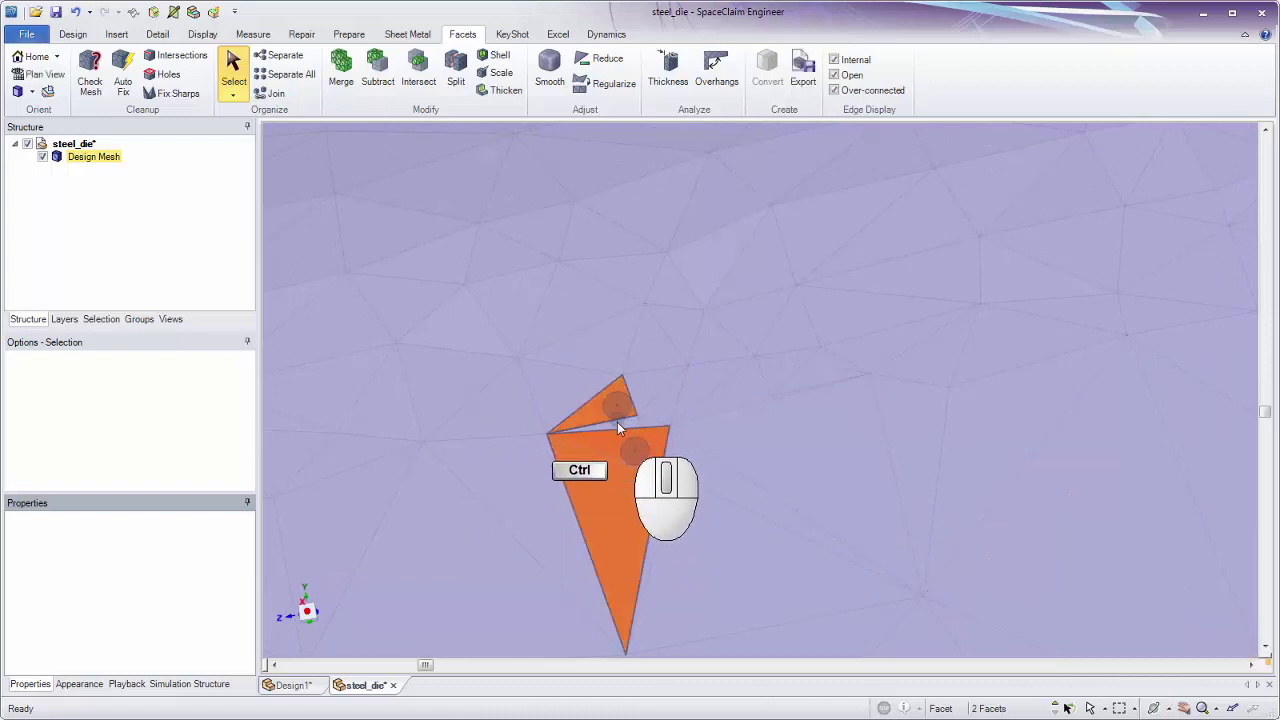
pyautogui.keyDown('ctrl'); pyautogui.click(622, 422); pyautogui.keyUp('ctrl')
pyautogui.keyDown('ctrl'); pyautogui.click(650, 415); pyautogui.keyUp('ctrl')
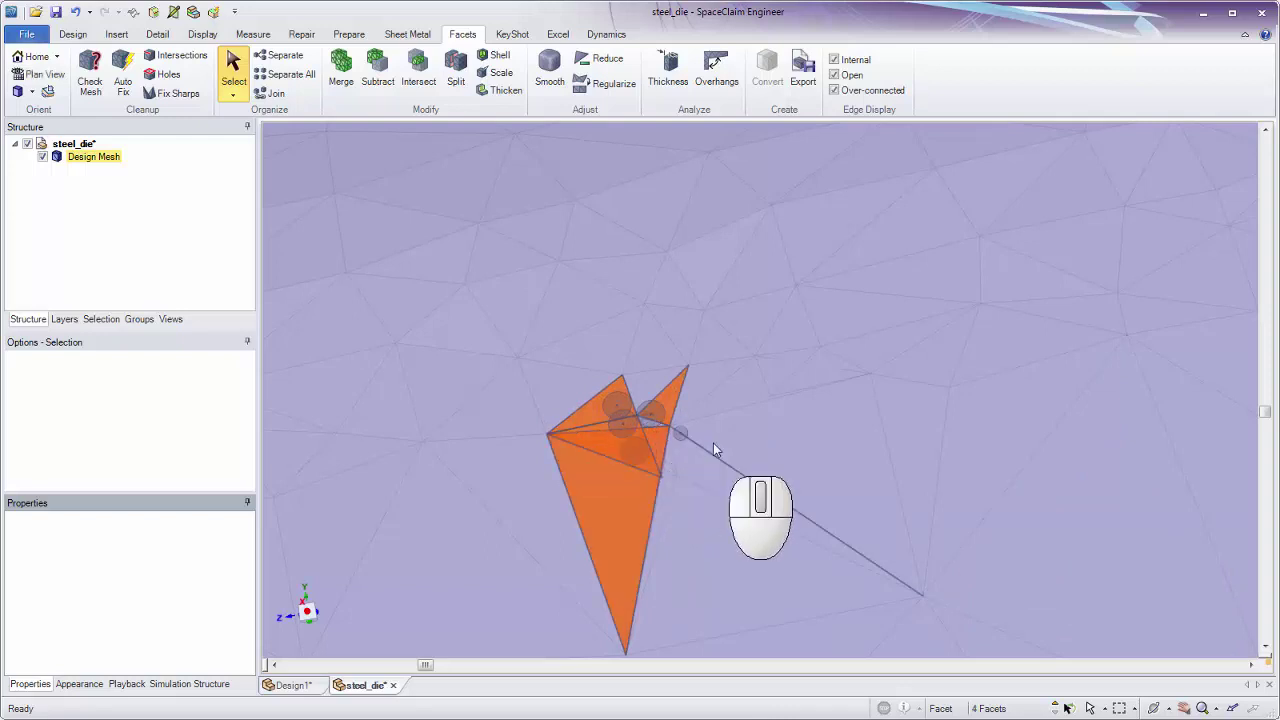
# - Select the facets around the non-manifold vertex with a box, and reselect the area using Lasso selection mode
pyautogui.click(478, 340)
pyautogui.moveTo(478, 335); pyautogui.dragTo(728, 662)
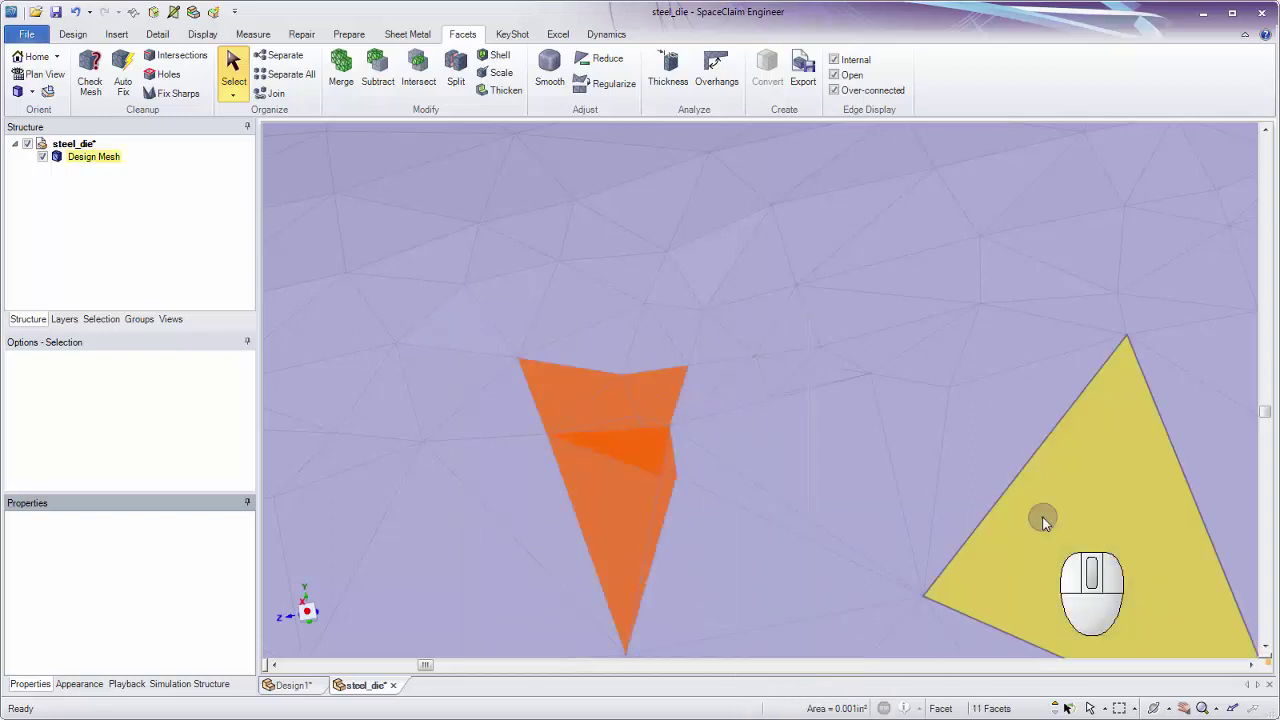
pyautogui.click(1135, 708)
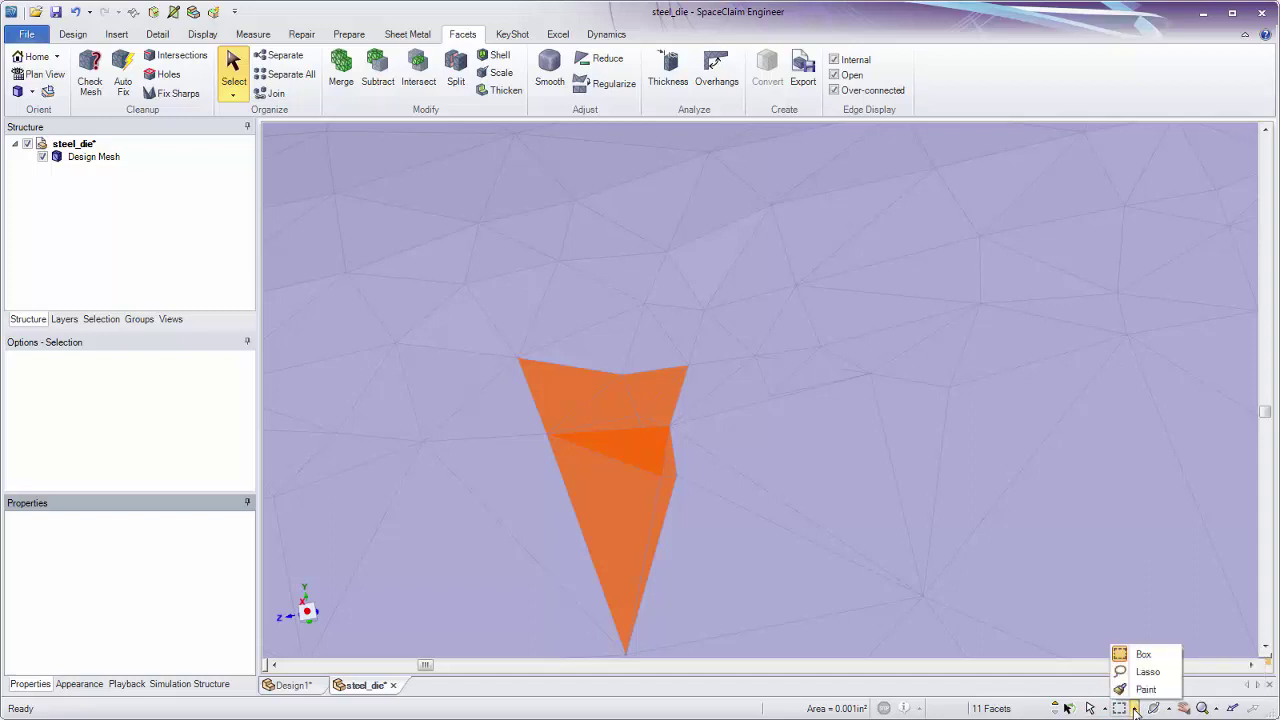
pyautogui.click(1140, 673)
pyautogui.moveTo(1000, 400)
pyautogui.mouseDown()
pyautogui.moveTo(794, 263)
pyautogui.moveTo(517, 280)
pyautogui.moveTo(431, 516)
pyautogui.moveTo(498, 589)
pyautogui.moveTo(588, 625)
pyautogui.moveTo(768, 645)
pyautogui.moveTo(955, 302)
pyautogui.mouseUp()
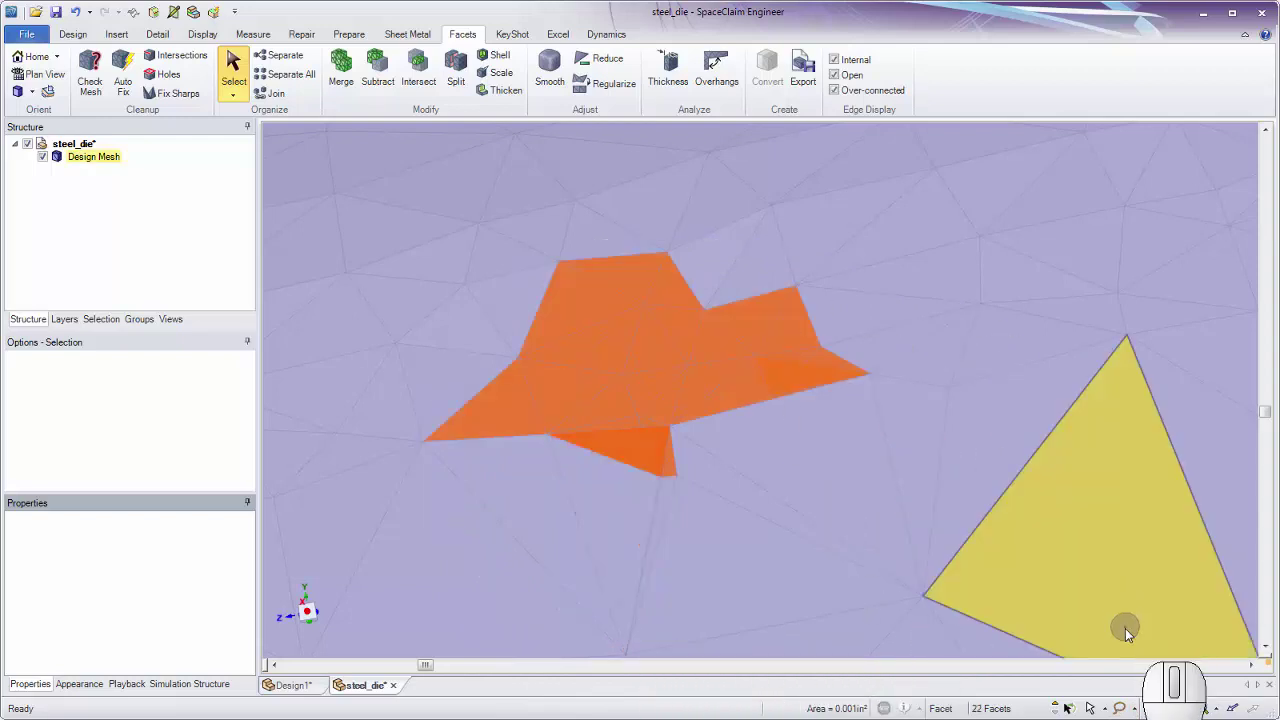
# - Switch to Paint selection mode, paint over the facets around the non-manifold vertex and delete them
pyautogui.click(1135, 709)
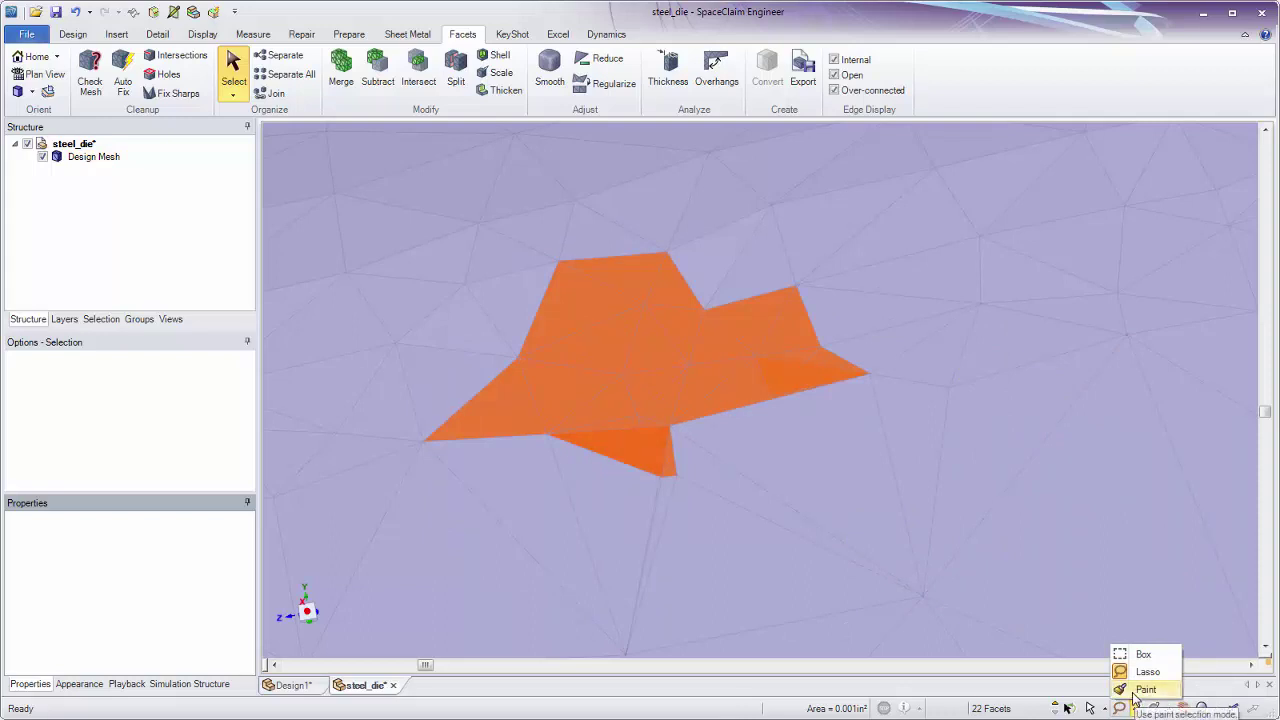
pyautogui.click(1145, 690)
pyautogui.moveTo(831, 424)
pyautogui.mouseDown()
pyautogui.moveTo(803, 466)
pyautogui.moveTo(711, 519)
pyautogui.moveTo(598, 522)
pyautogui.moveTo(544, 507)
pyautogui.moveTo(542, 461)
pyautogui.moveTo(611, 447)
pyautogui.moveTo(658, 459)
pyautogui.moveTo(670, 421)
pyautogui.moveTo(537, 412)
pyautogui.mouseUp()
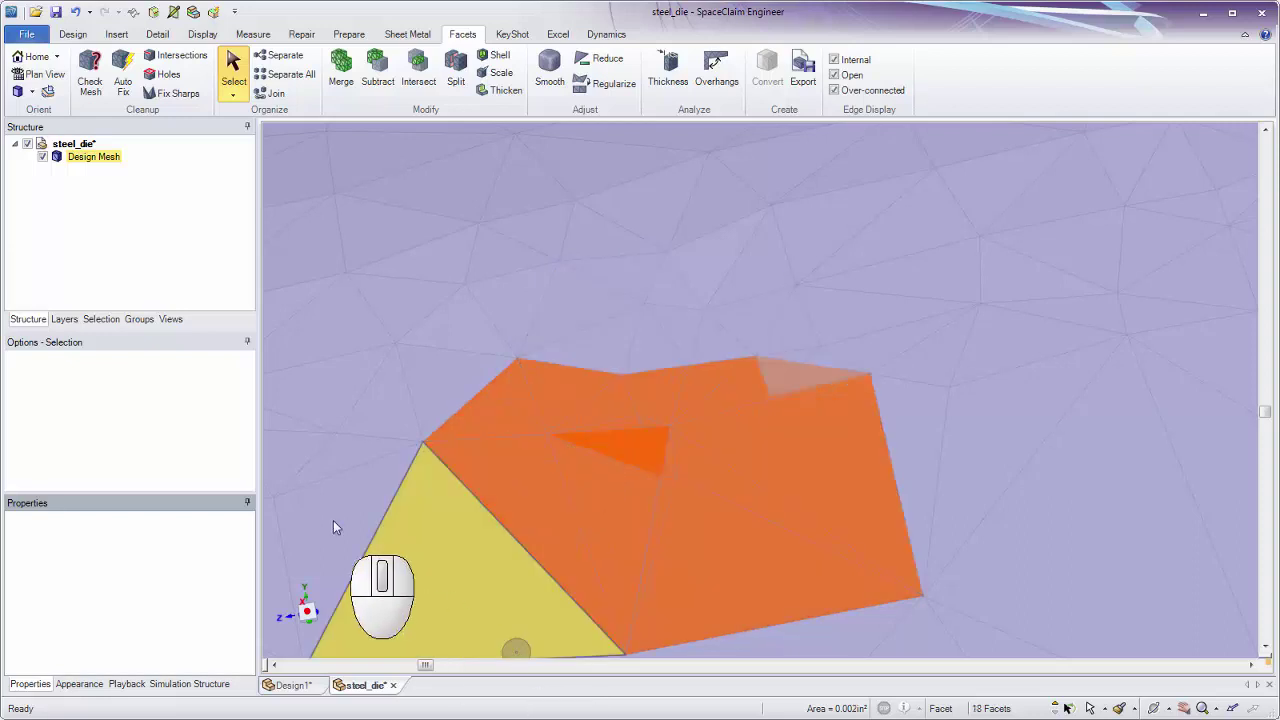
pyautogui.press('Delete')
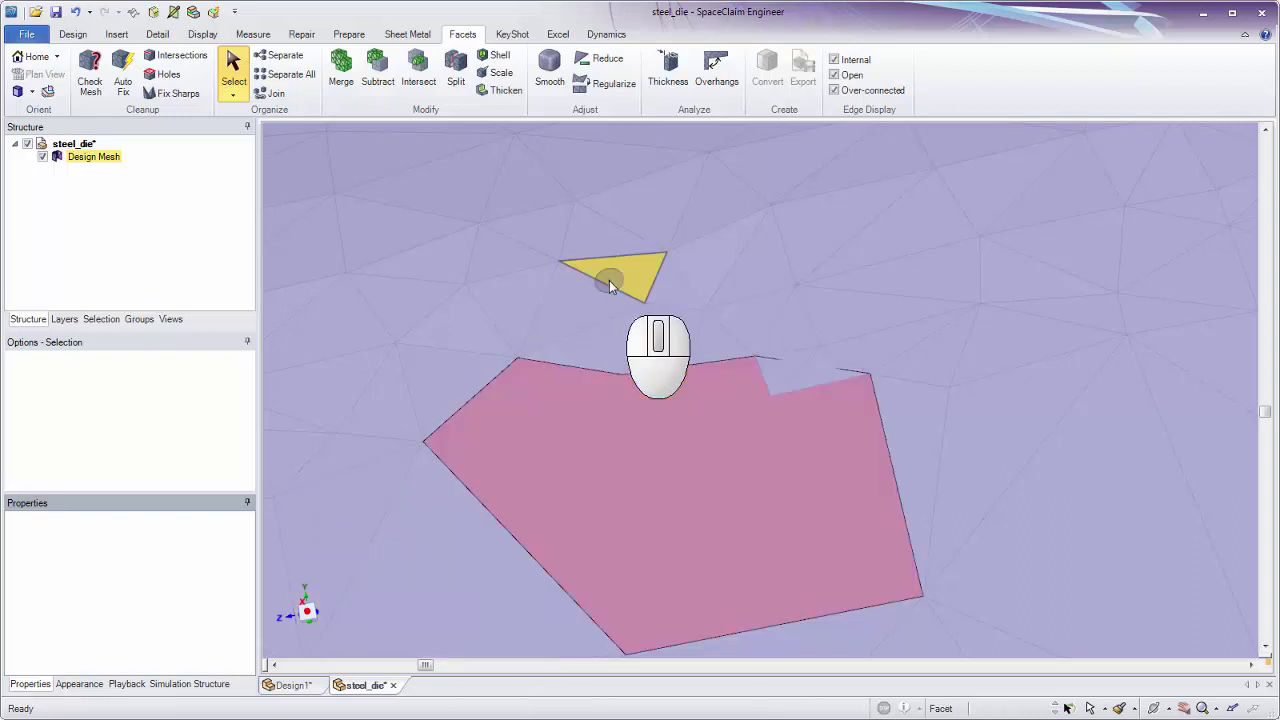
# - Delete the leftover overlapping facets along the rim of the new hole, leaving a clean opening
pyautogui.moveTo(834, 455); pyautogui.dragTo(812, 372, button='middle')
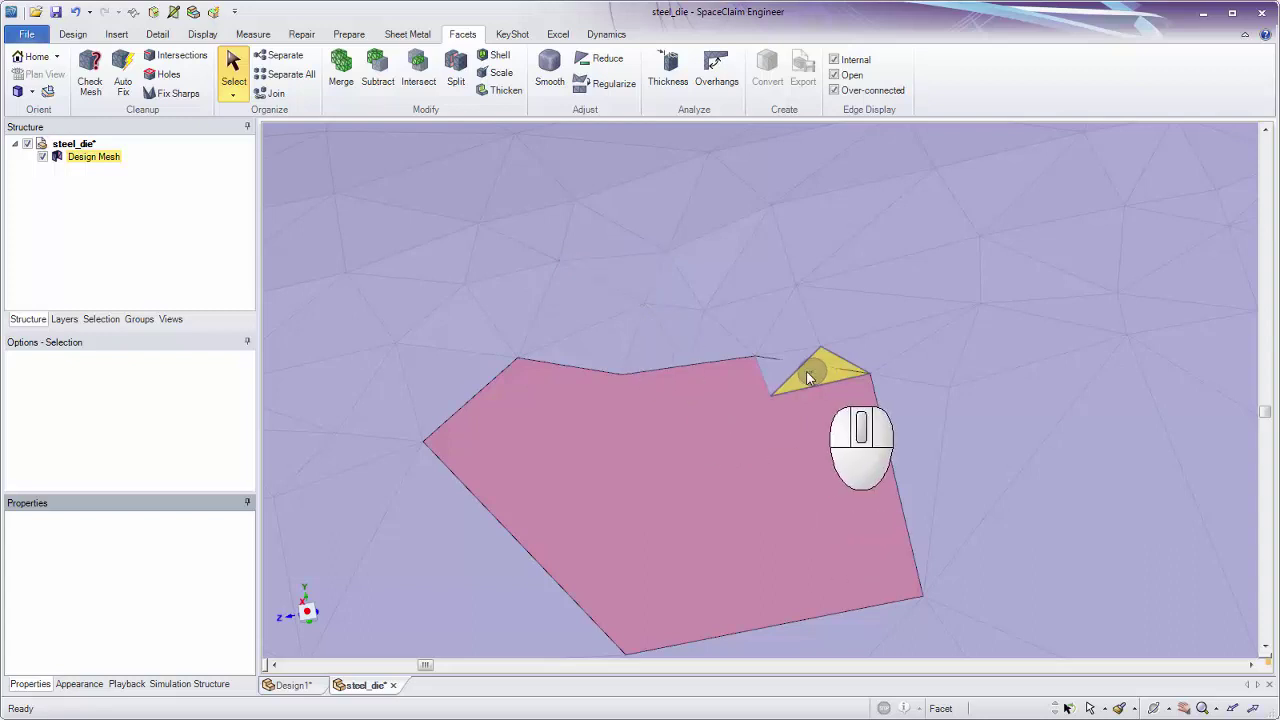
pyautogui.keyDown('ctrl'); pyautogui.scroll(5, 812, 400); pyautogui.keyUp('ctrl')
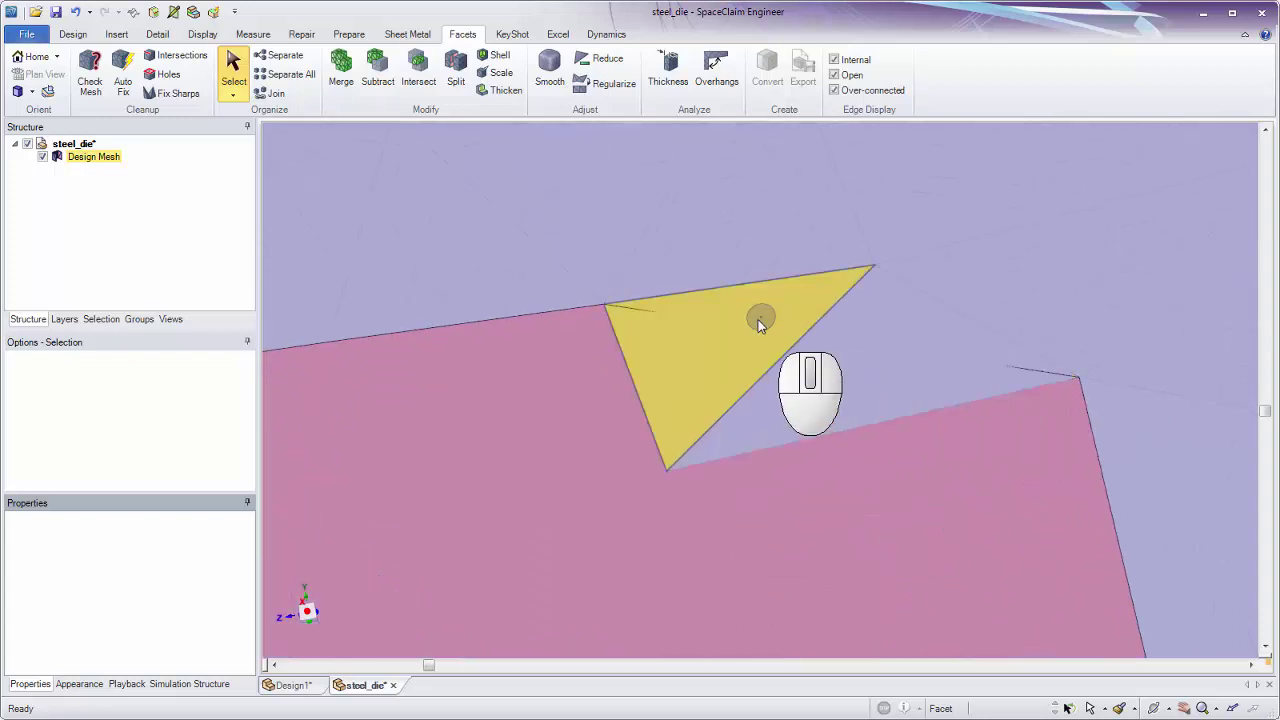
pyautogui.click(722, 360)
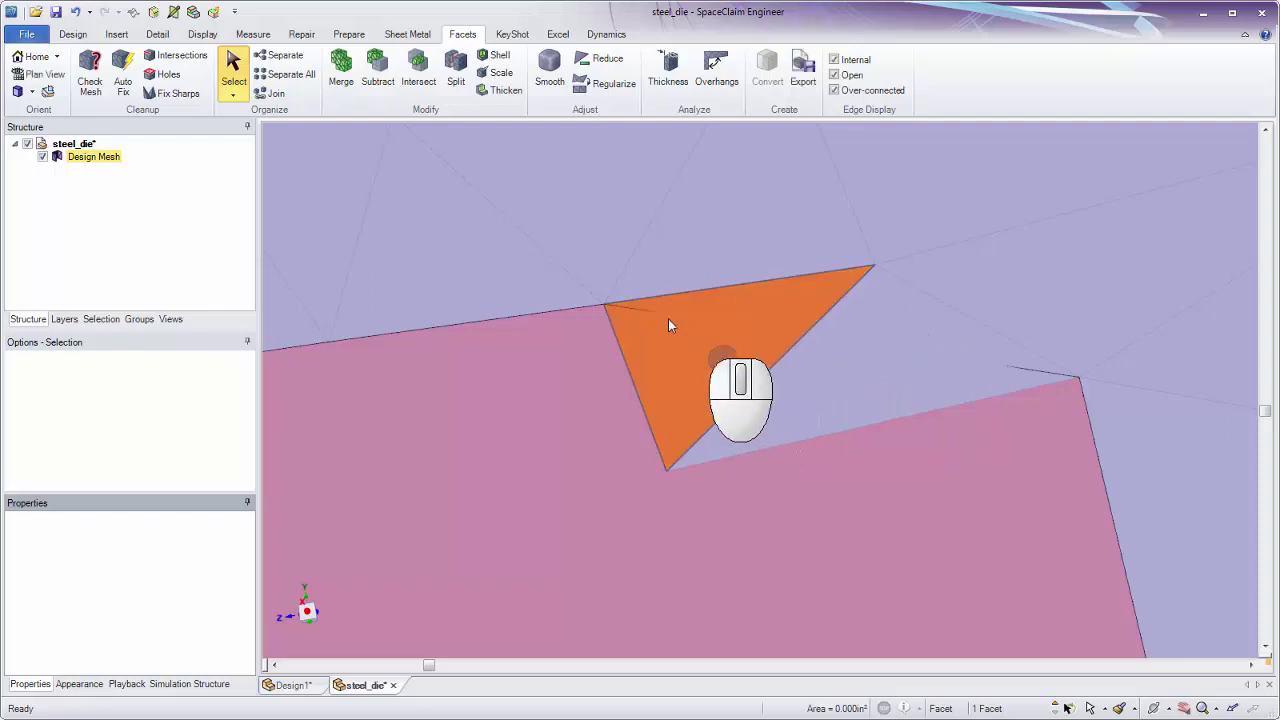
pyautogui.keyDown('ctrl'); pyautogui.click(844, 390); pyautogui.keyUp('ctrl')
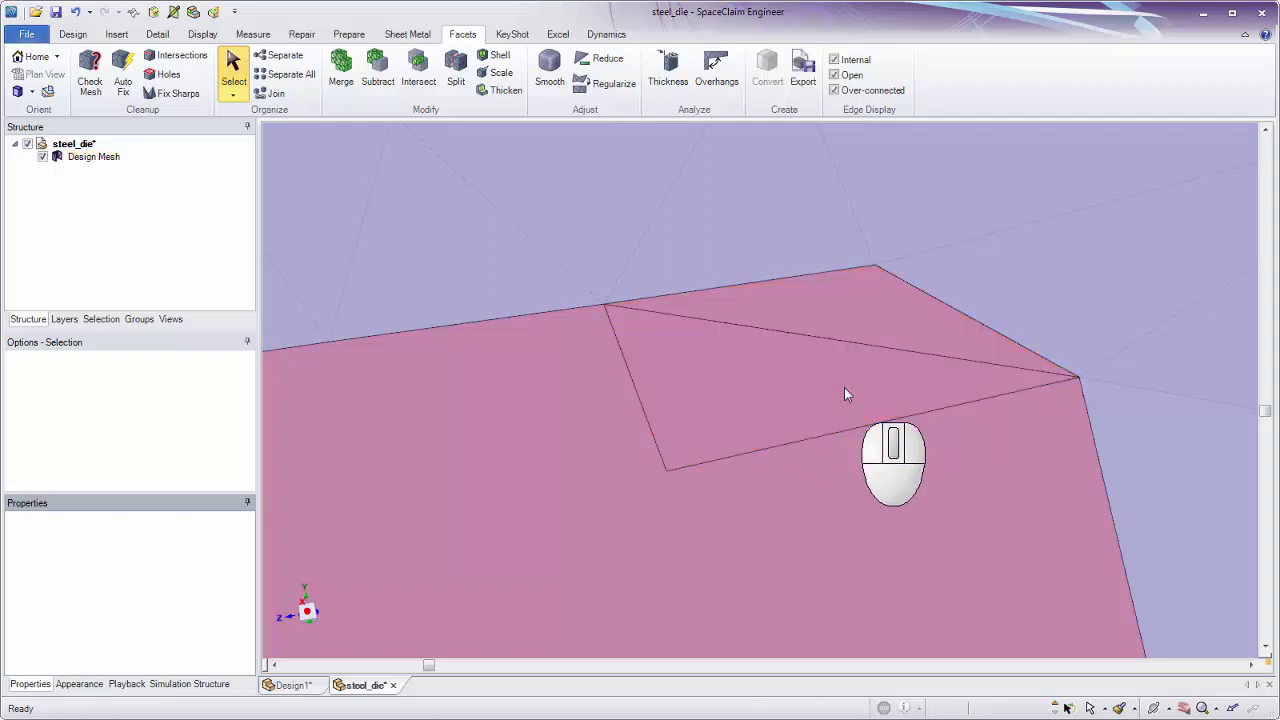
pyautogui.click(420, 410)
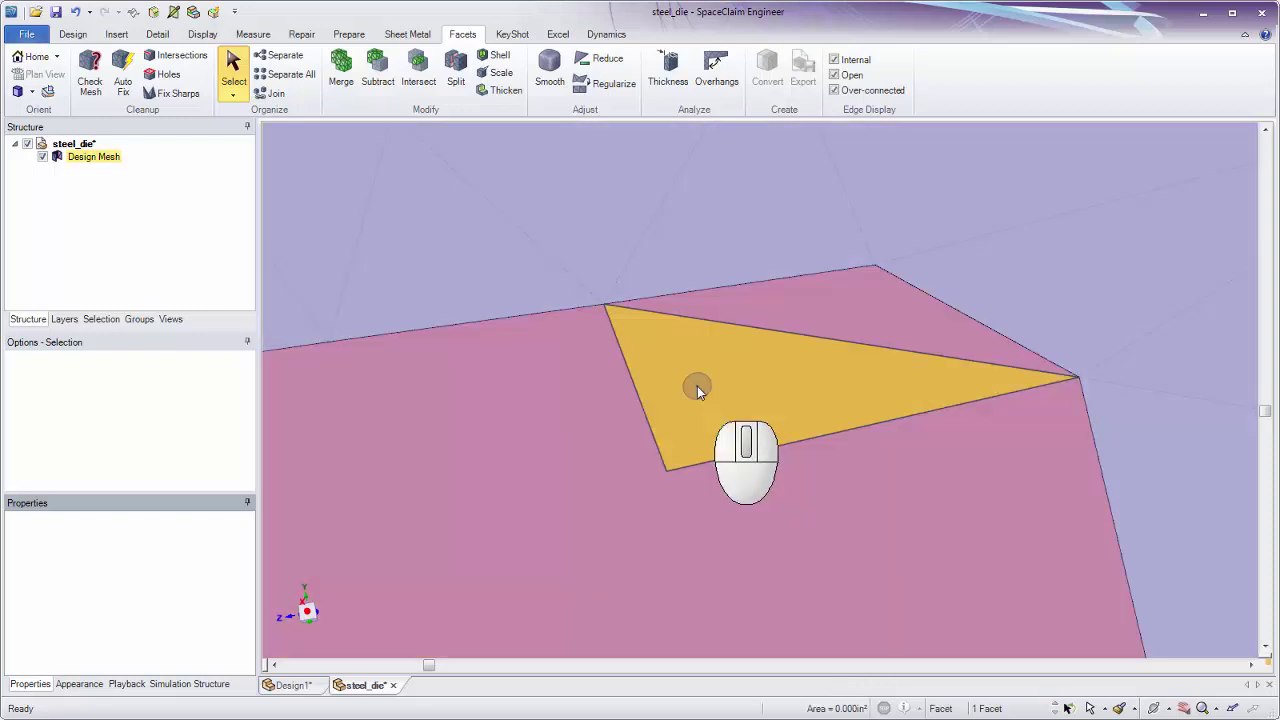
pyautogui.click(697, 386)
pyautogui.keyDown('ctrl'); pyautogui.scroll(-3, 700, 388); pyautogui.keyUp('ctrl')
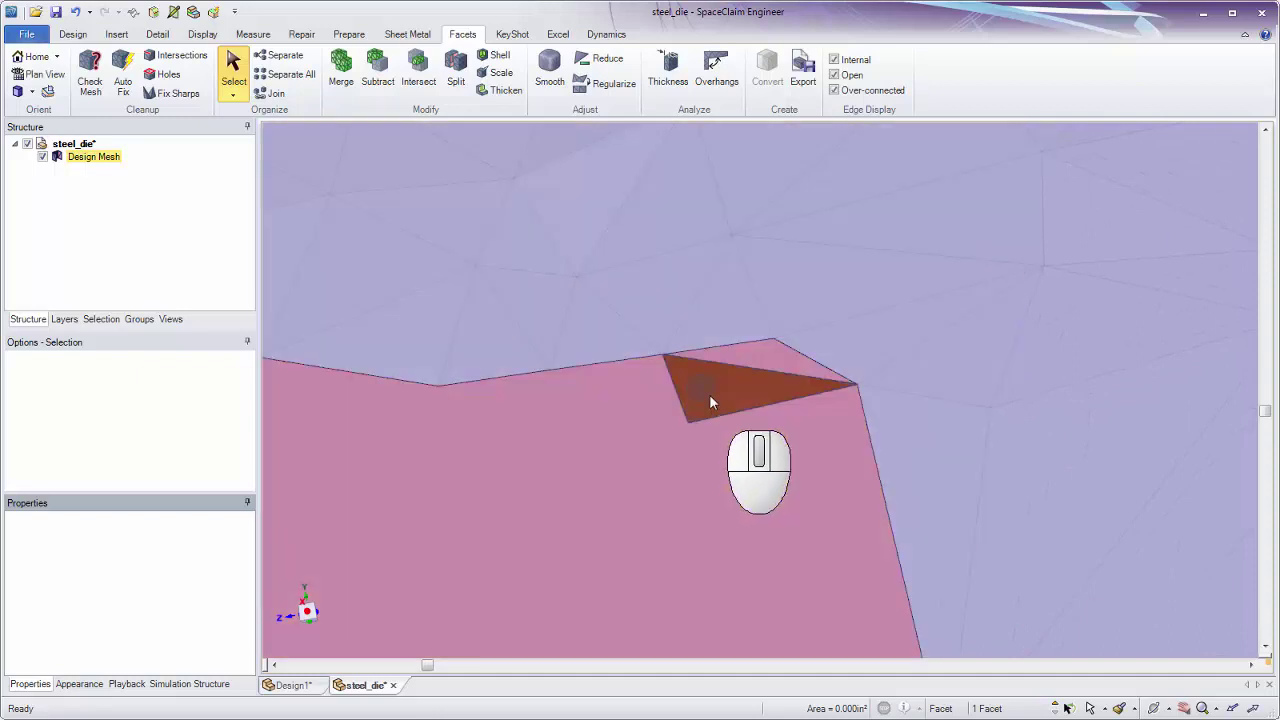
pyautogui.click(709, 396)
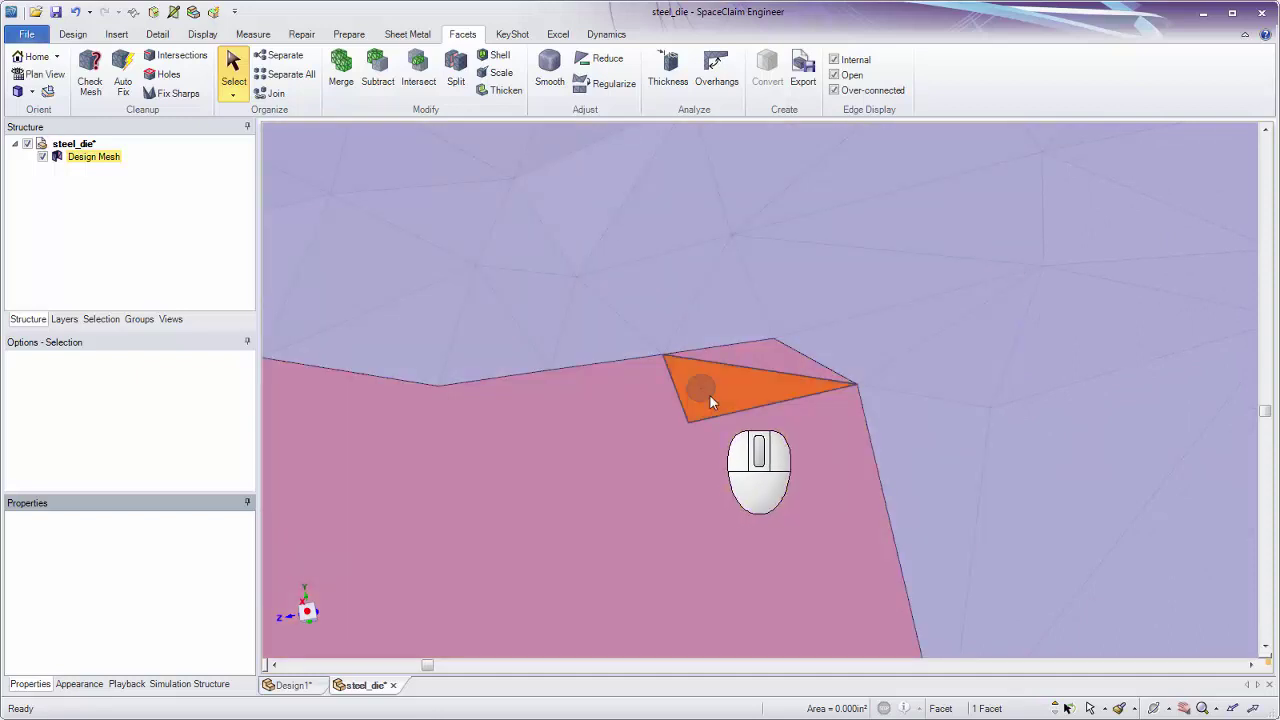
pyautogui.press('Delete')
pyautogui.keyDown('ctrl'); pyautogui.scroll(-10, 709, 398); pyautogui.keyUp('ctrl')
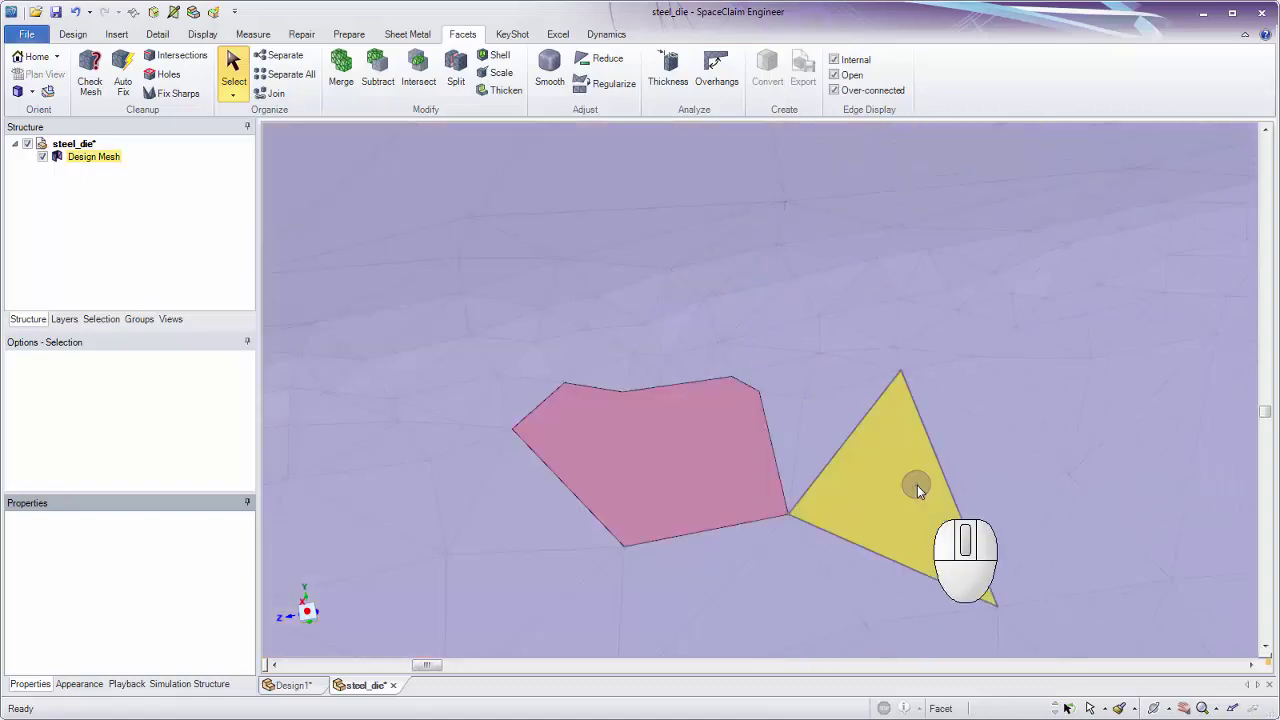
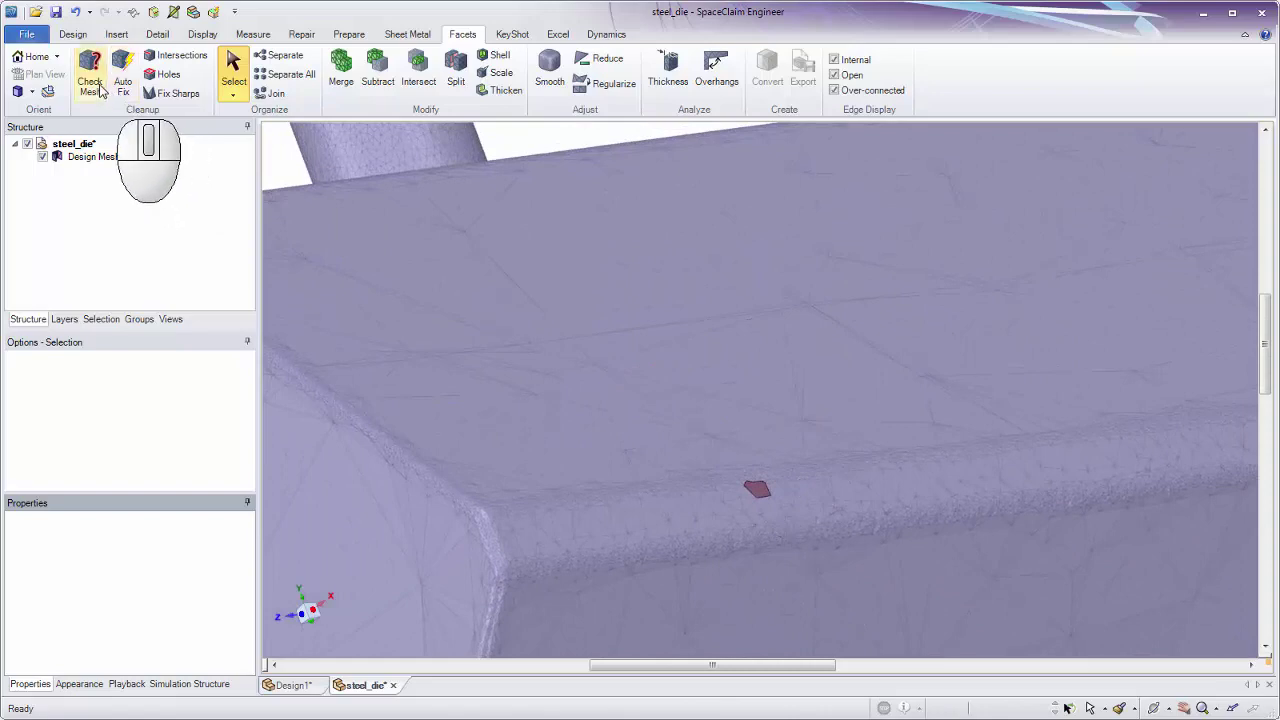
# - Rerun Check Mesh on the die, locate another non-manifold vertex up close, and close the report and the tool
pyautogui.click(90, 80)
pyautogui.click(491, 305)
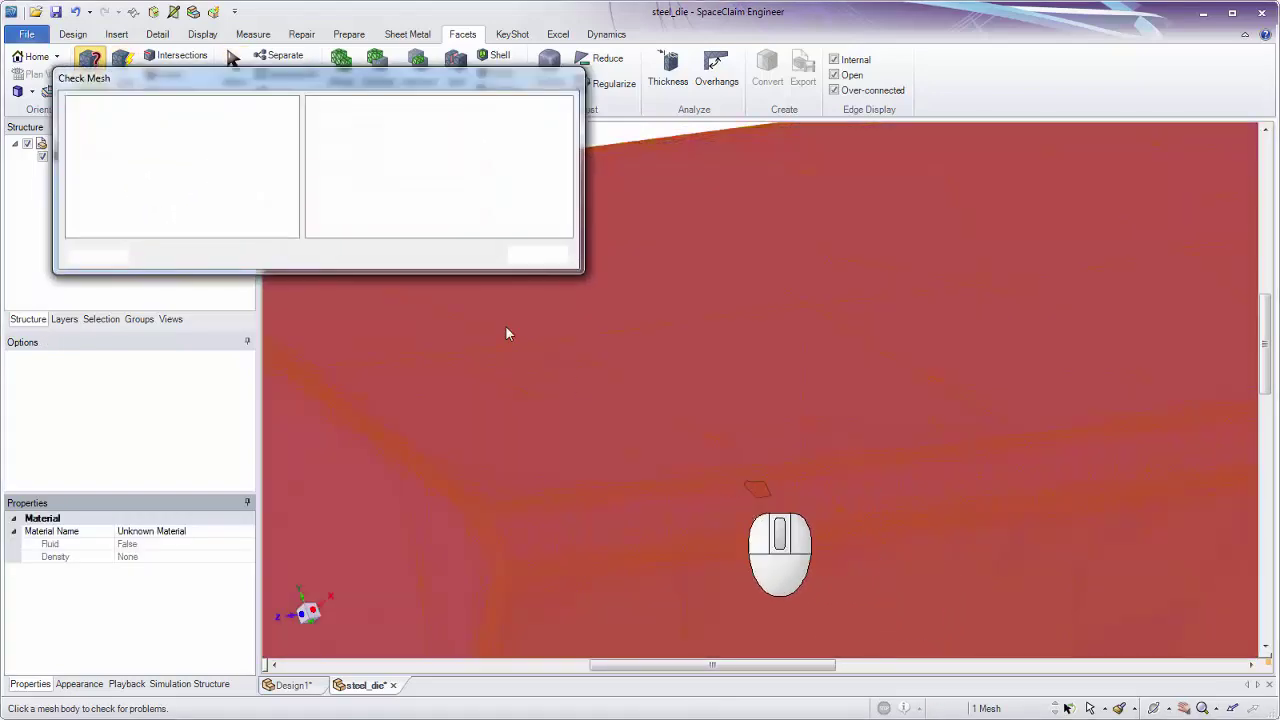
pyautogui.click(354, 138)
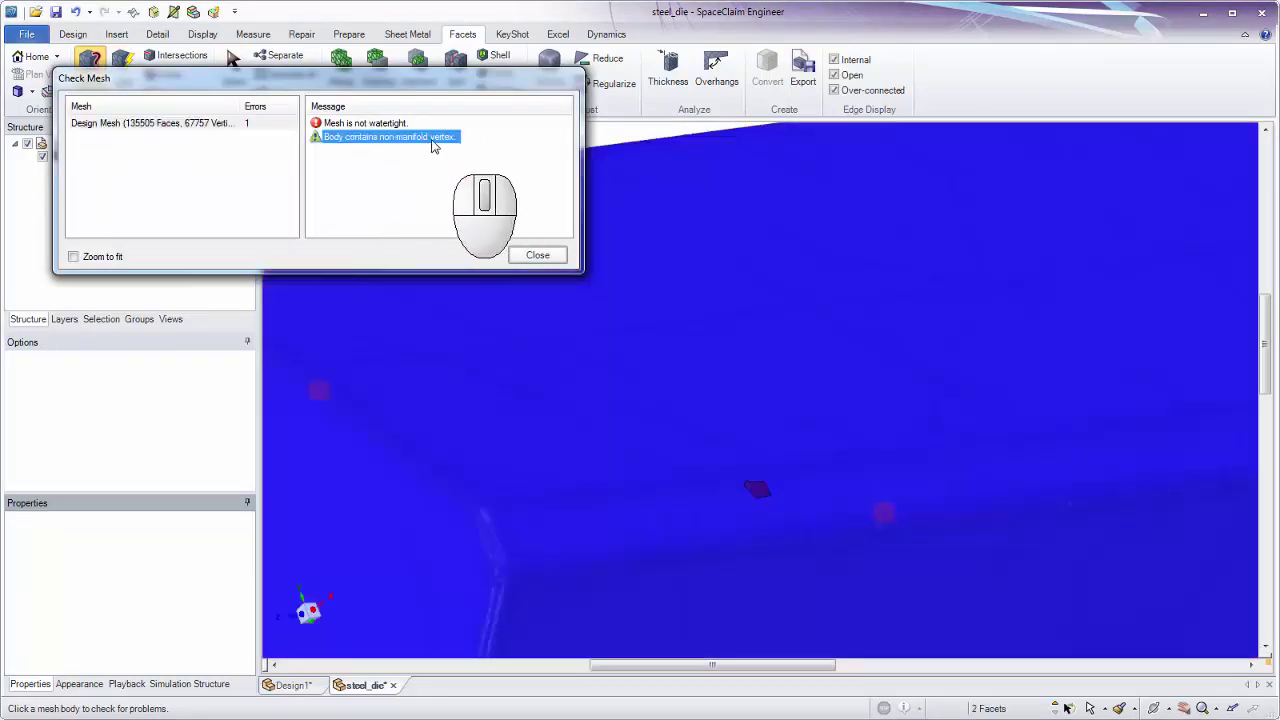
pyautogui.keyDown('ctrl'); pyautogui.moveTo(908, 533); pyautogui.dragTo(811, 452, button='middle'); pyautogui.keyUp('ctrl')
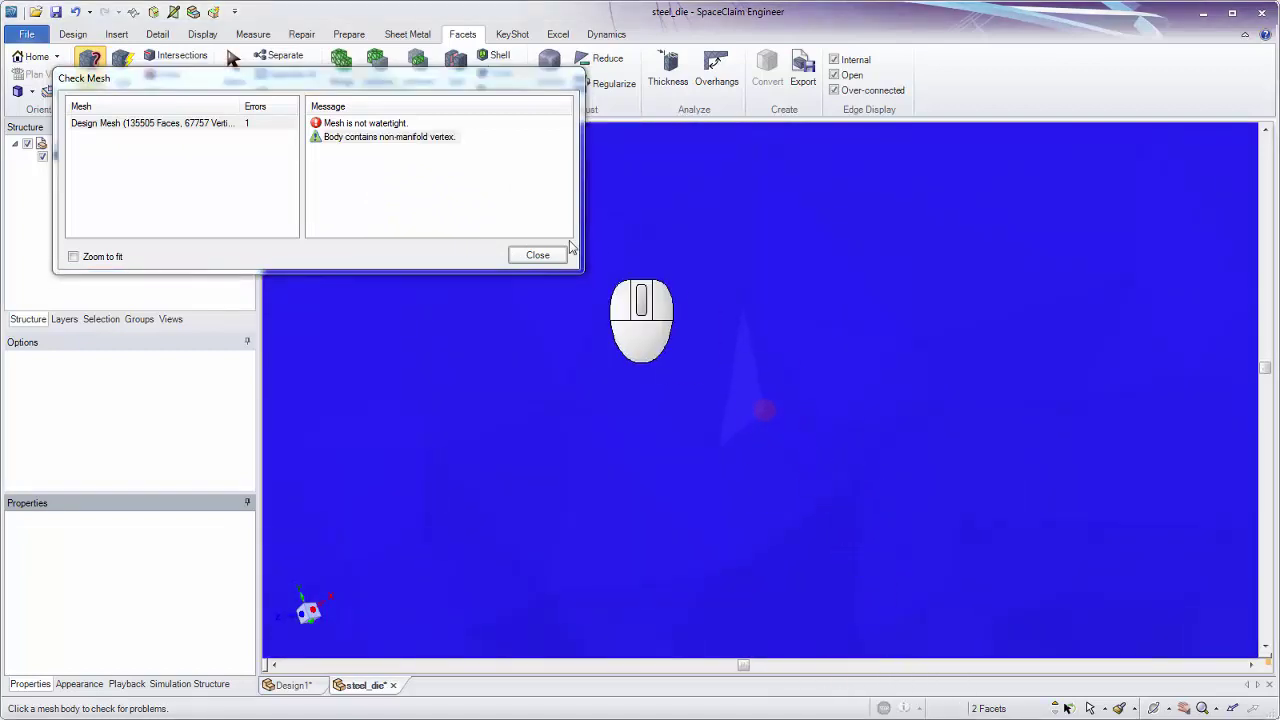
pyautogui.click(537, 255)
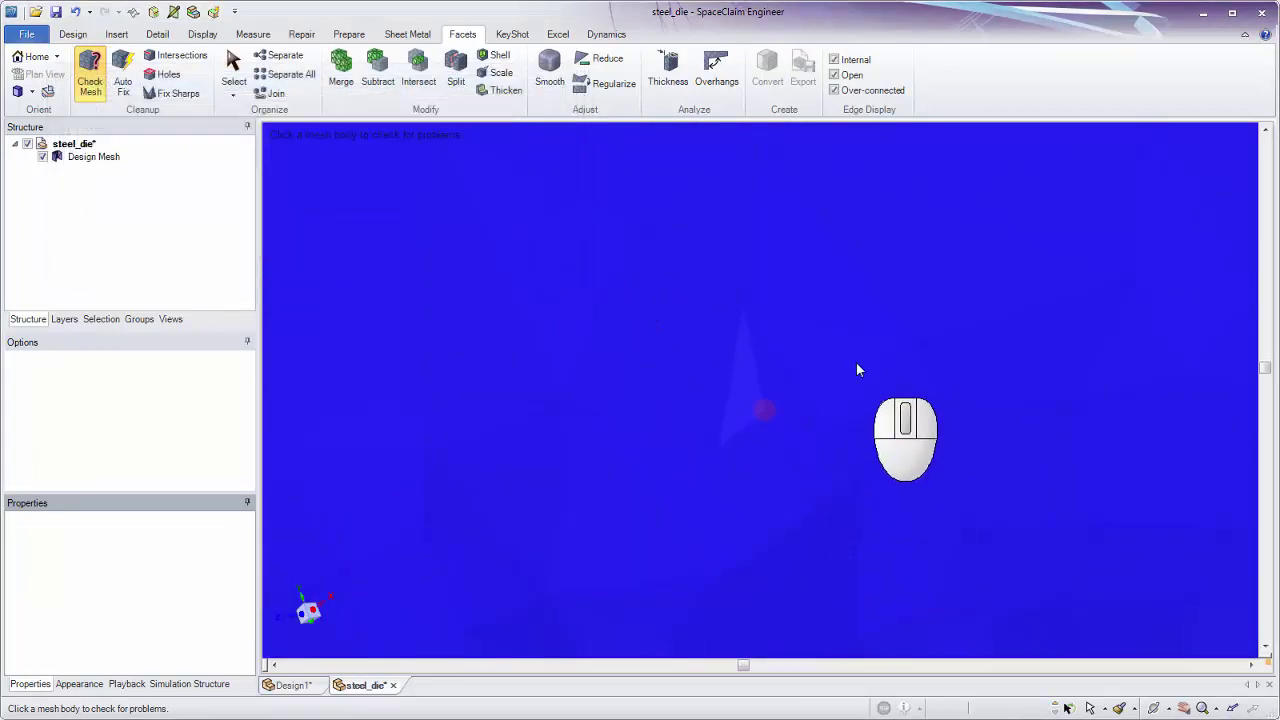
pyautogui.press('Escape')
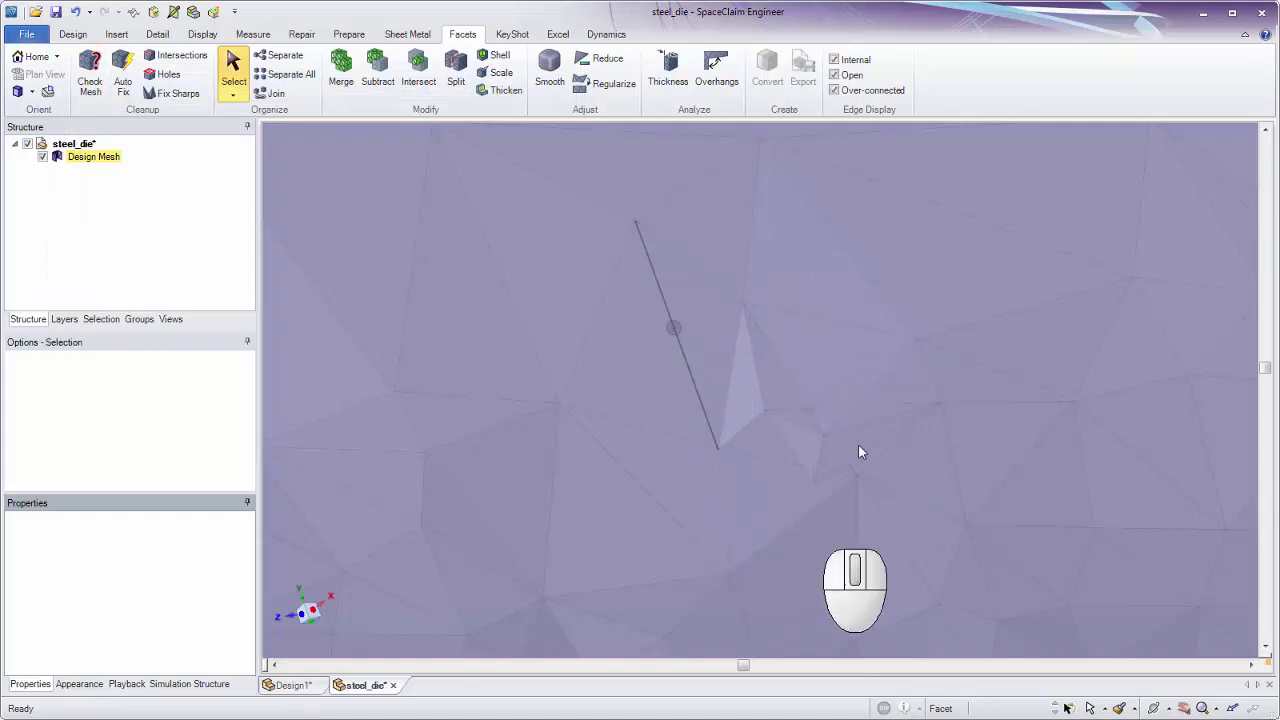
# - Paint-select and delete the facets around this non-manifold vertex, including the small leftover sliver facets inside the opening
pyautogui.moveTo(920, 357)
pyautogui.mouseDown()
pyautogui.moveTo(721, 366)
pyautogui.moveTo(691, 404)
pyautogui.moveTo(855, 416)
pyautogui.moveTo(850, 440)
pyautogui.moveTo(792, 480)
pyautogui.moveTo(883, 441)
pyautogui.moveTo(864, 332)
pyautogui.moveTo(829, 305)
pyautogui.moveTo(809, 373)
pyautogui.moveTo(740, 431)
pyautogui.mouseUp()
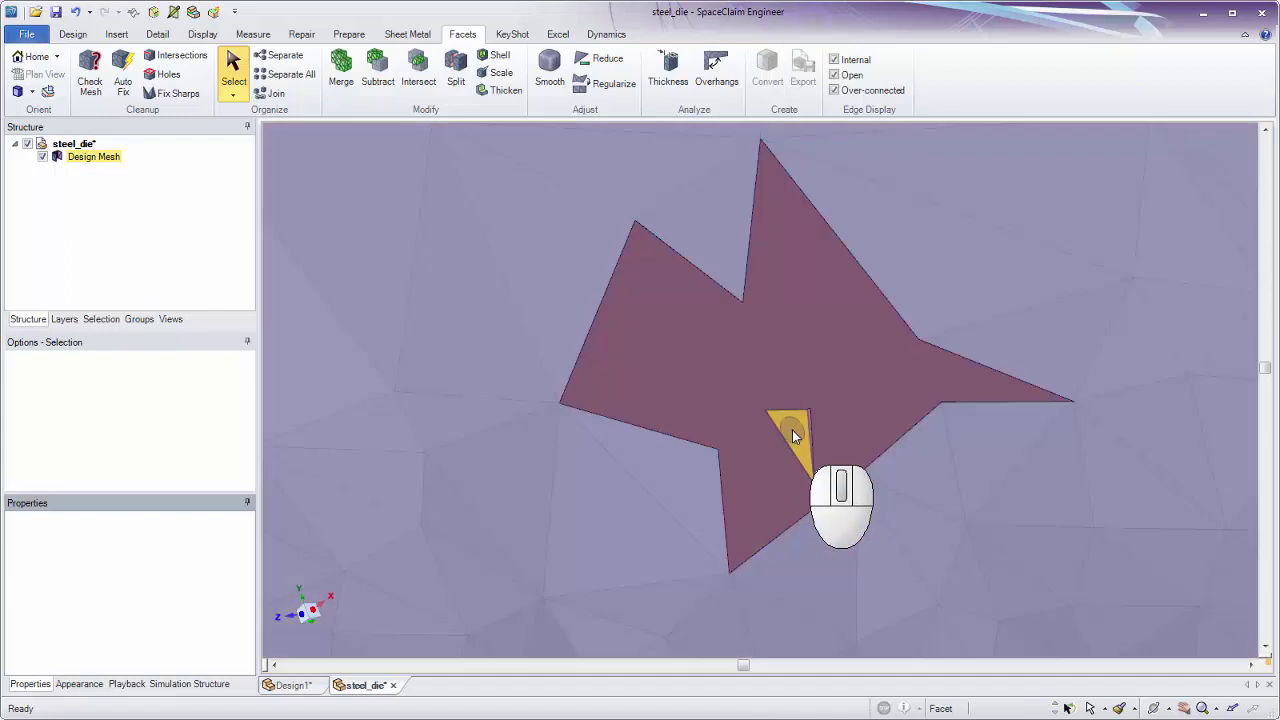
pyautogui.click(794, 436)
pyautogui.keyDown('ctrl'); pyautogui.scroll(10, 796, 436); pyautogui.keyUp('ctrl')
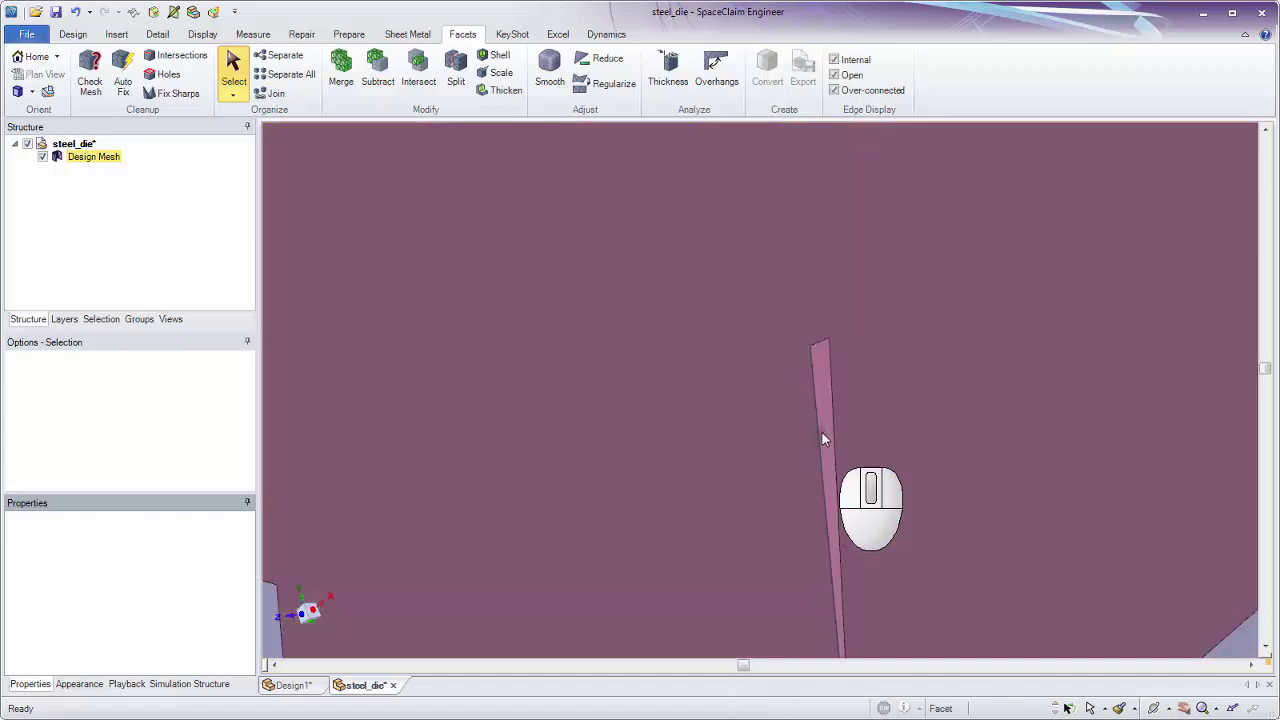
pyautogui.click(825, 432)
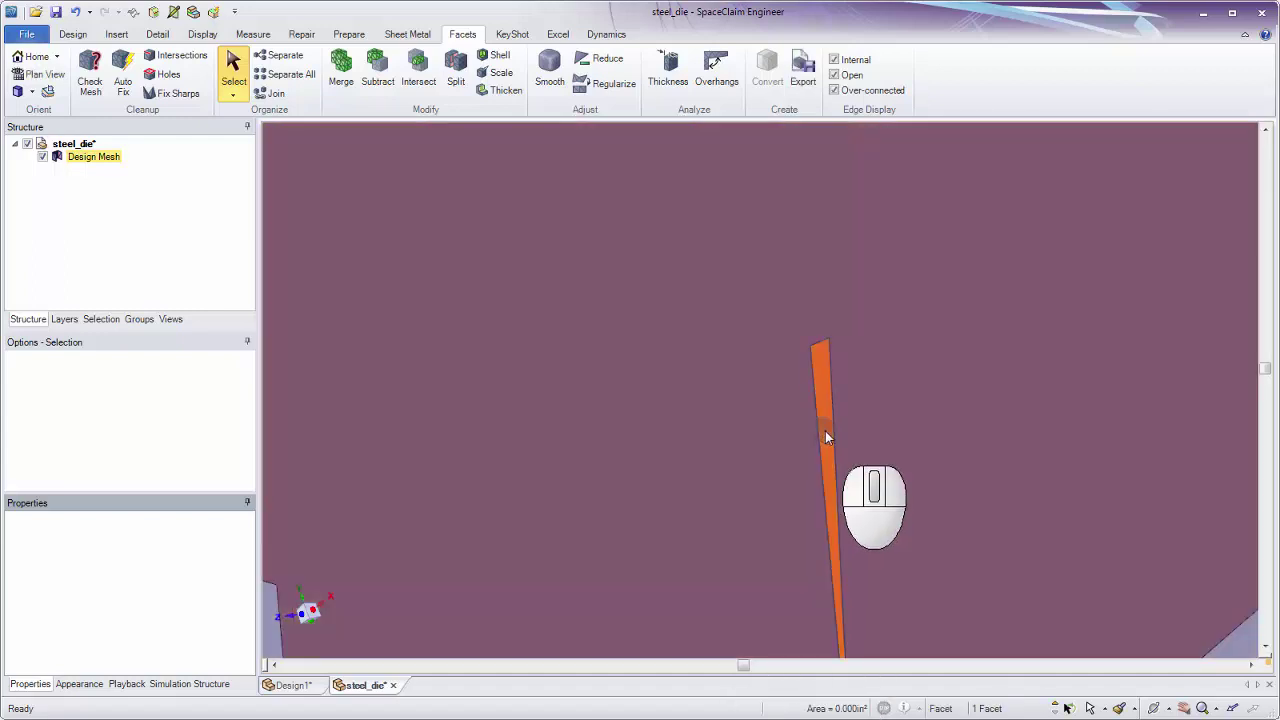
pyautogui.press('Delete')
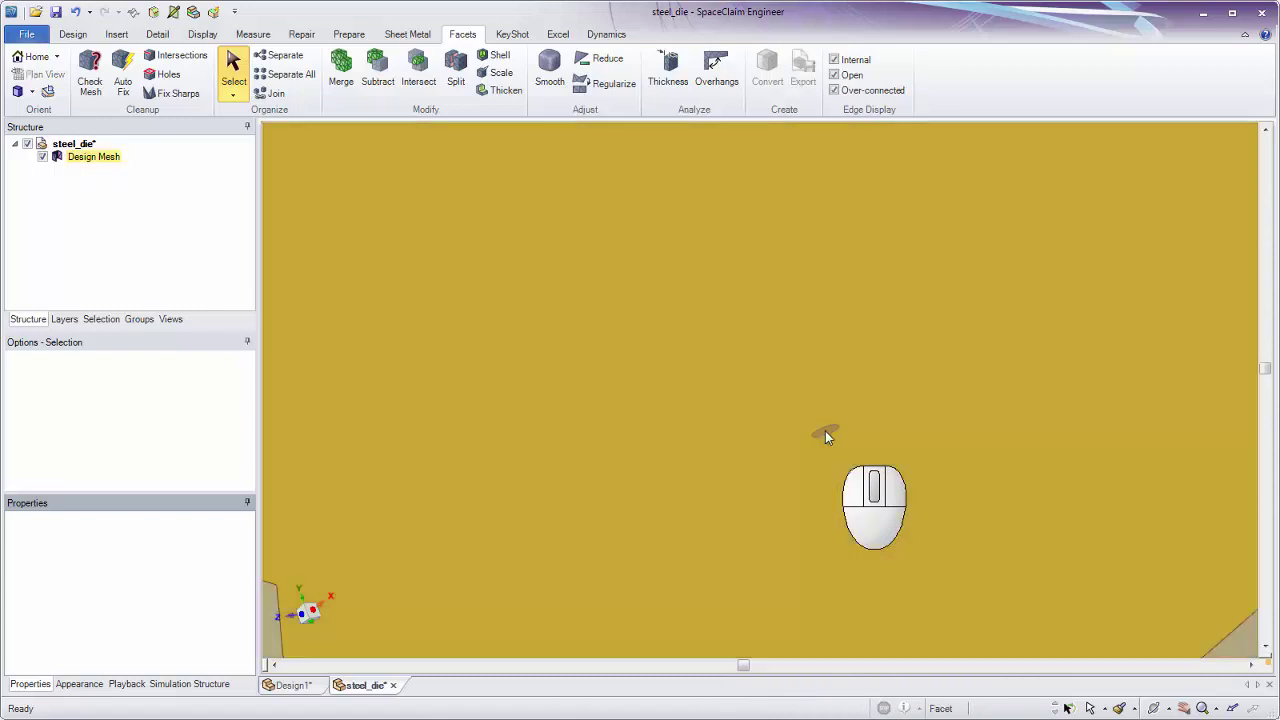
# - Run Auto Fix on the die mesh to close the two openings left by the deleted facets, and exit the tool
pyautogui.keyDown('ctrl'); pyautogui.scroll(-5, 833, 425); pyautogui.keyUp('ctrl')
pyautogui.keyDown('ctrl'); pyautogui.scroll(-8, 841, 420); pyautogui.keyUp('ctrl')
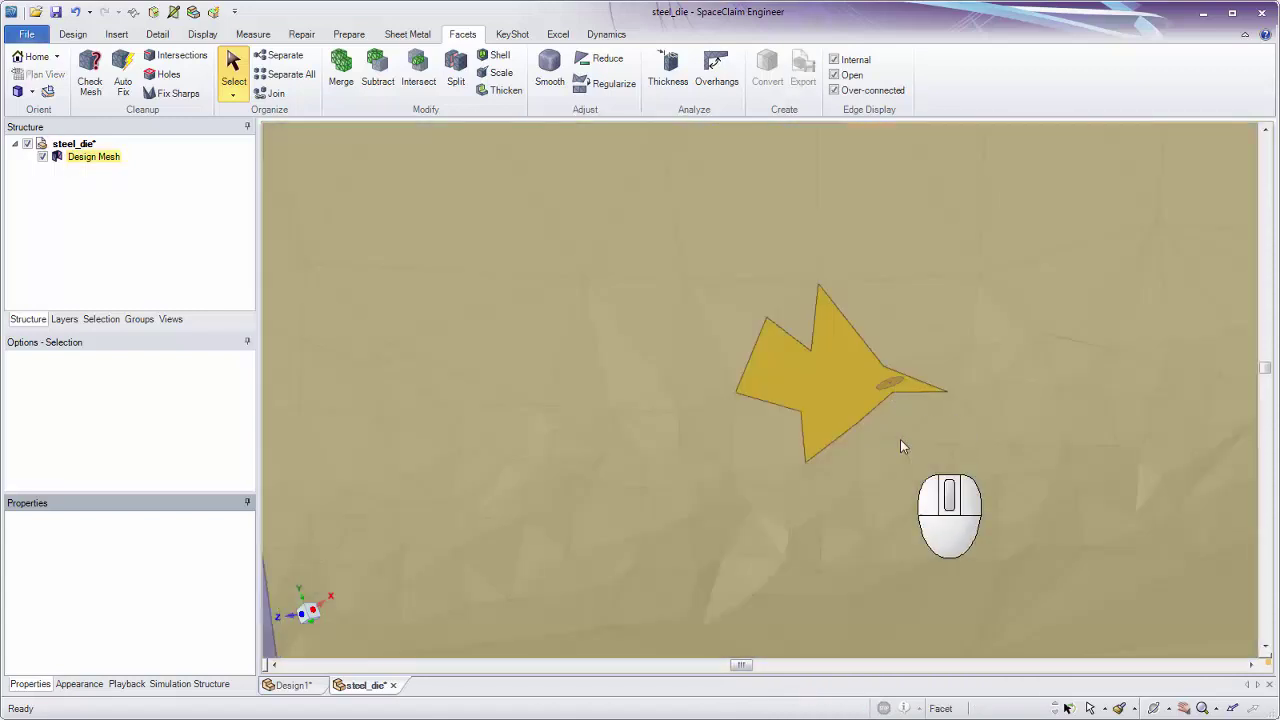
pyautogui.keyDown('ctrl'); pyautogui.scroll(-5, 903, 251); pyautogui.keyUp('ctrl')
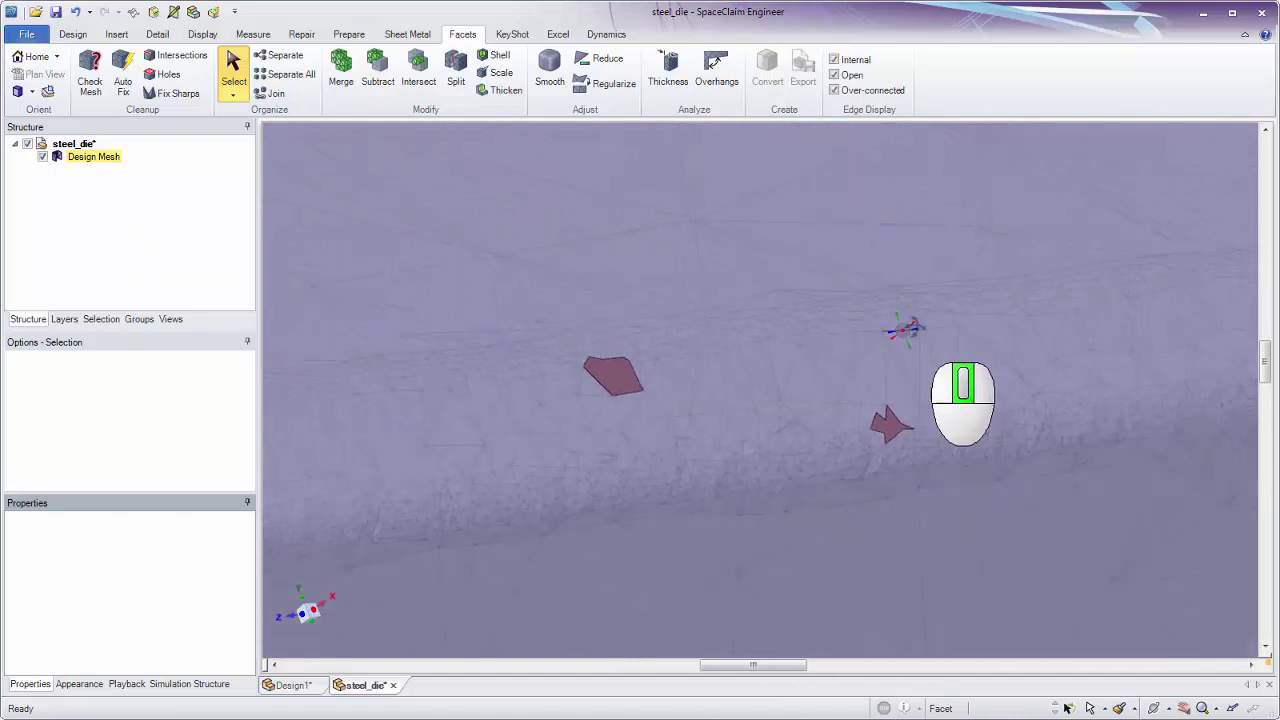
pyautogui.click(123, 70)
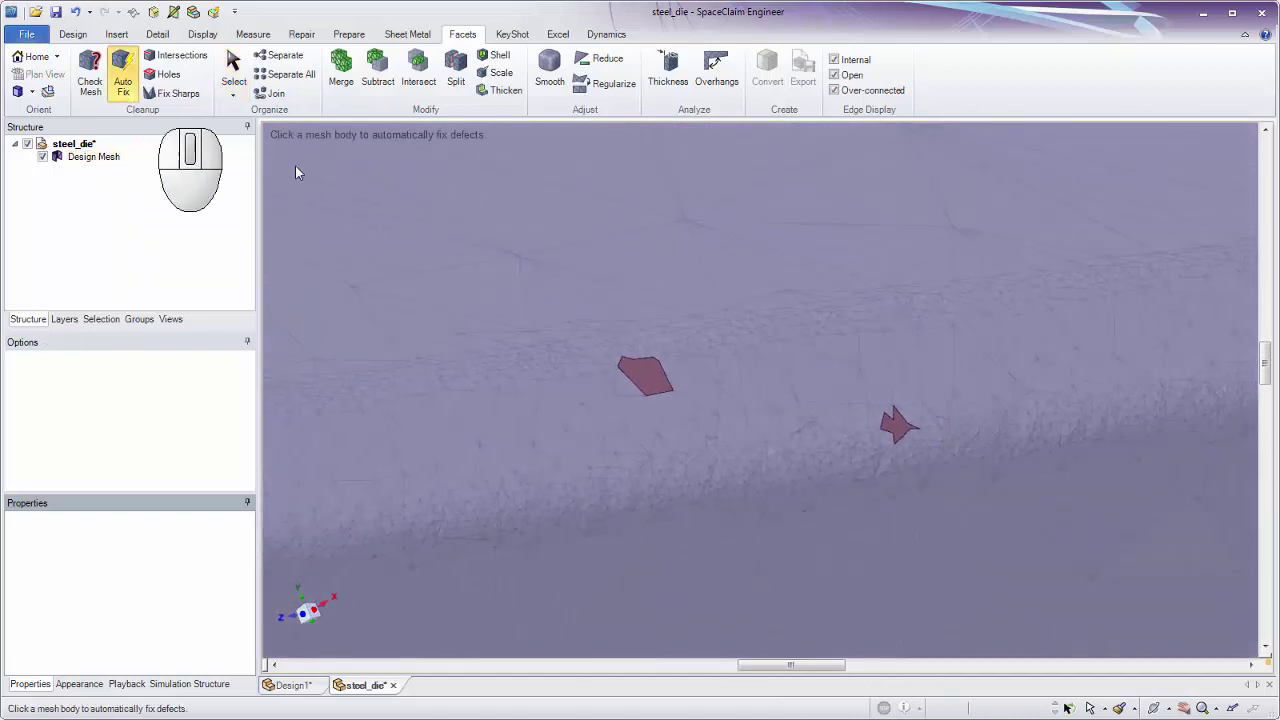
pyautogui.click(370, 347)
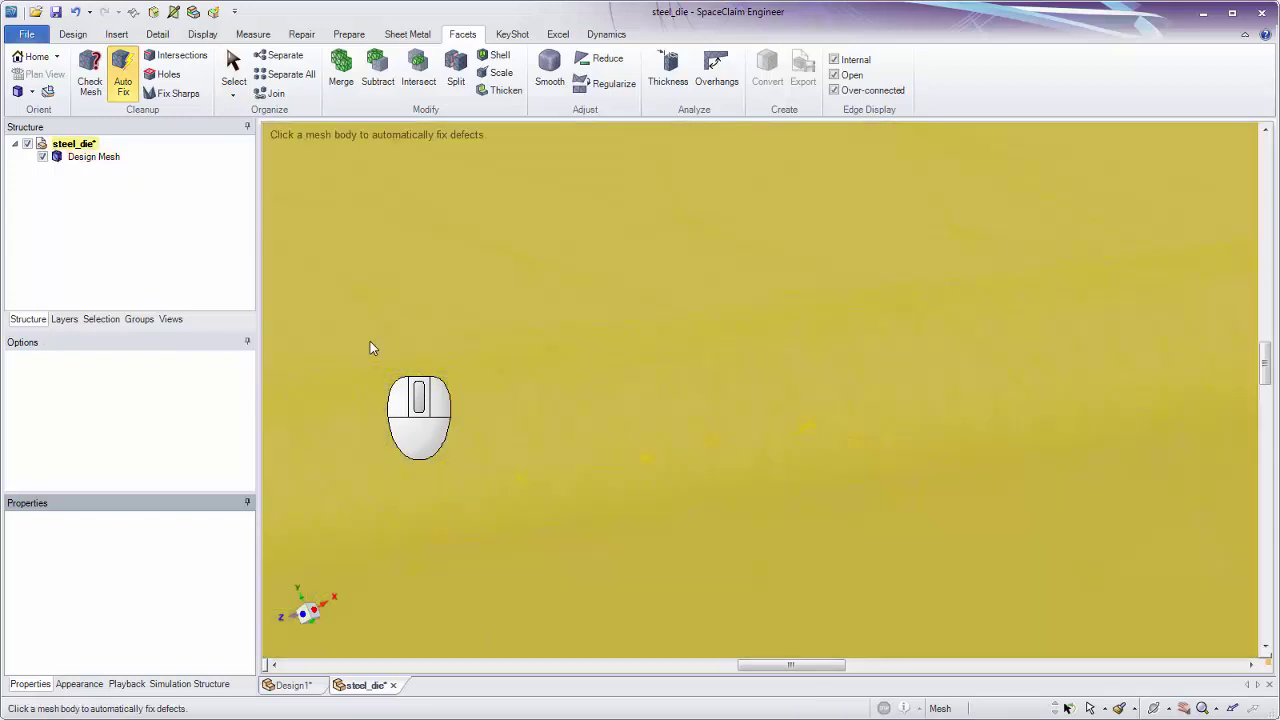
pyautogui.press('Escape')
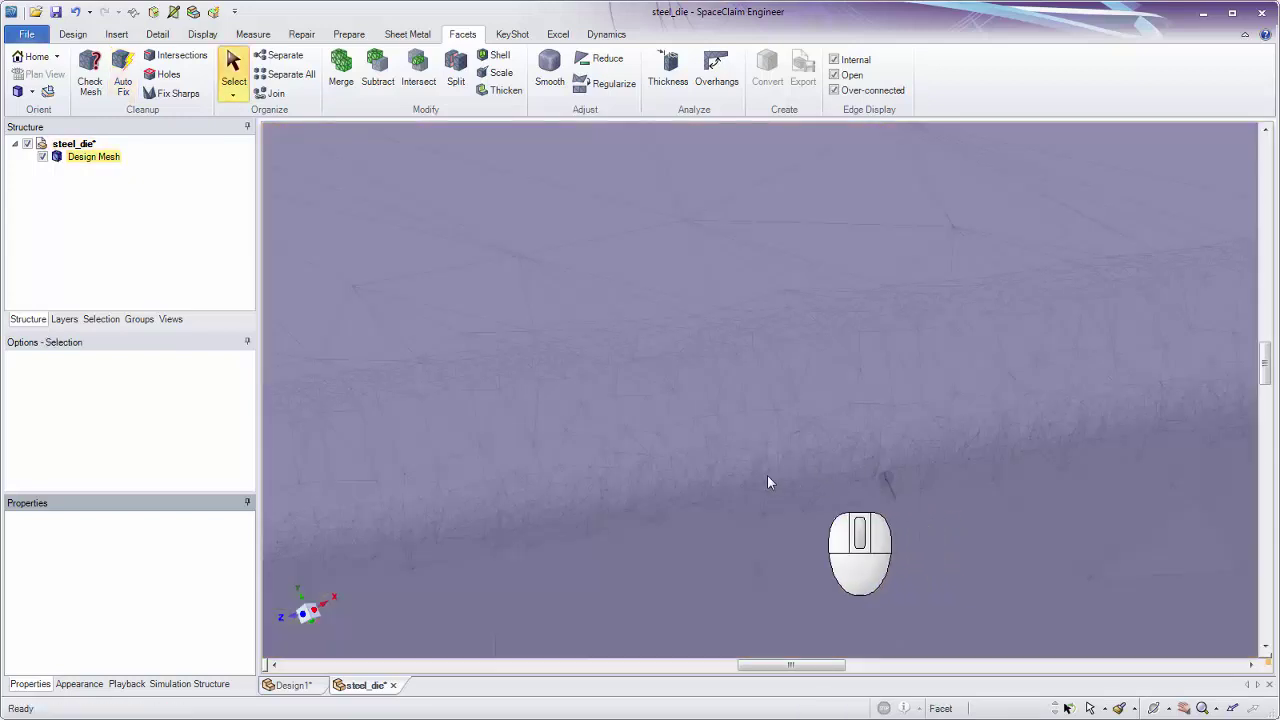
# - Inspect the repaired edge area, rerun Check Mesh on the die, and close the report and the tool
pyautogui.moveTo(767, 475)
pyautogui.keyDown('ctrl'); pyautogui.mouseDown(button='middle')
pyautogui.moveTo(661, 491)
pyautogui.moveTo(711, 500)
pyautogui.moveTo(616, 483)
pyautogui.moveTo(700, 470)
pyautogui.mouseUp(button='middle'); pyautogui.keyUp('ctrl')
pyautogui.scroll(3, 843, 434)
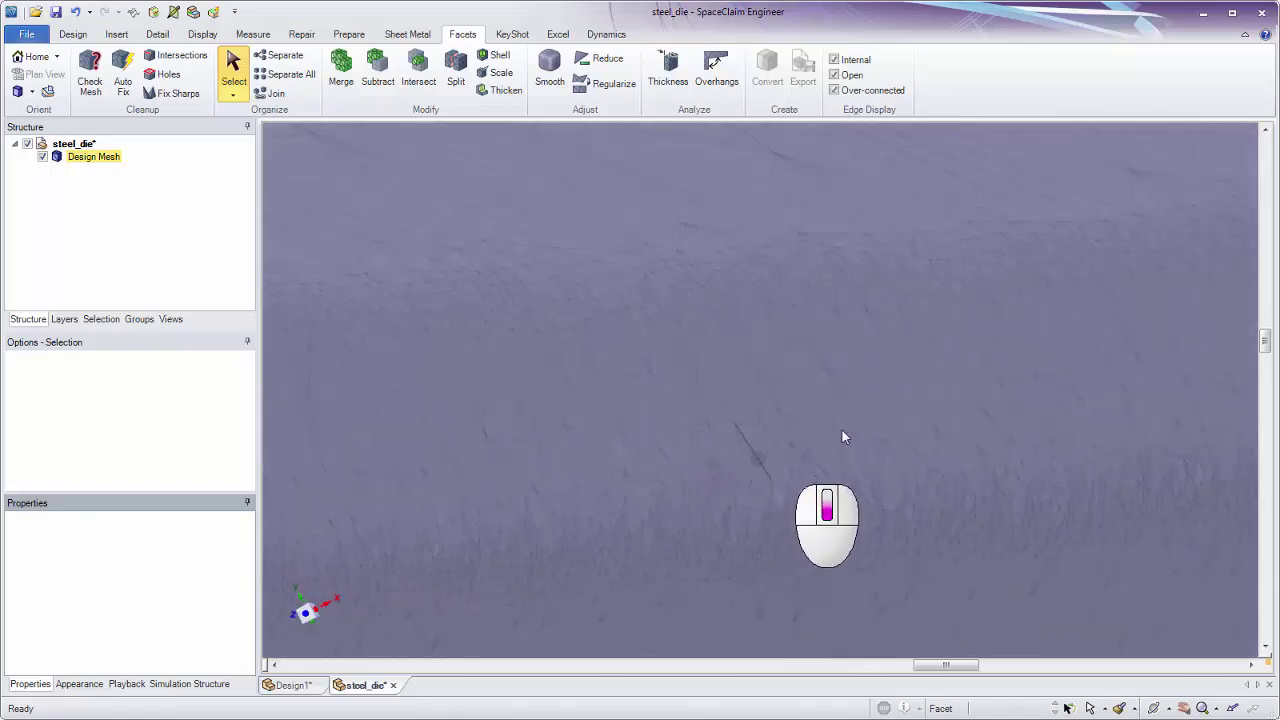
pyautogui.moveTo(570, 505); pyautogui.dragTo(600, 508, button='middle')
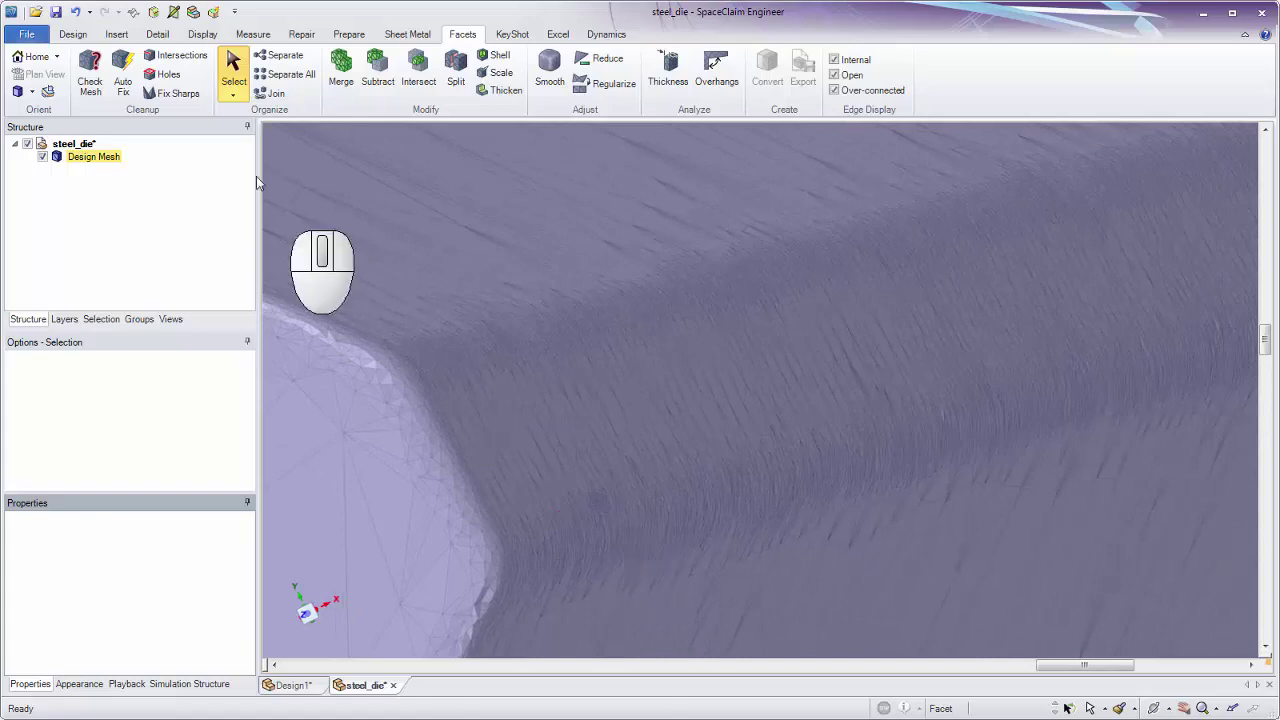
pyautogui.click(90, 75)
pyautogui.click(480, 302)
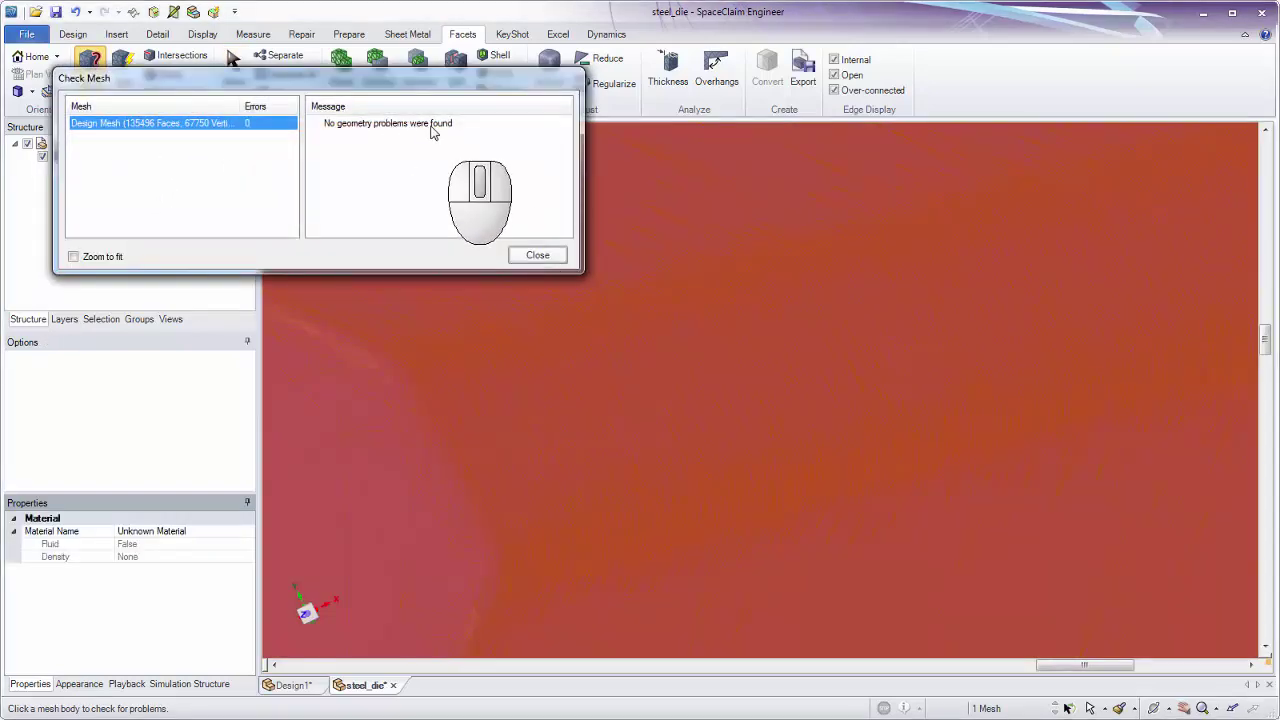
pyautogui.click(535, 255)
pyautogui.press('Escape')
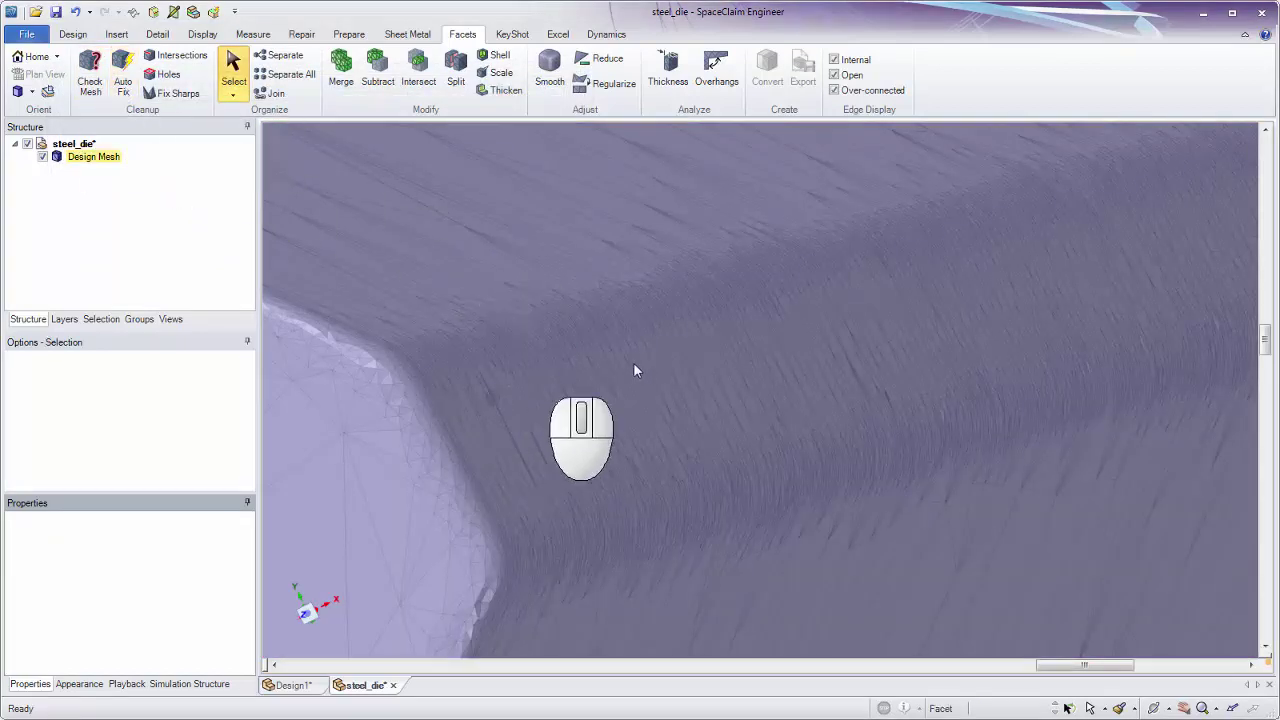
# - Examine the repaired die from several sides, including the end of one pin up close
pyautogui.keyDown('ctrl'); pyautogui.moveTo(735, 444); pyautogui.dragTo(758, 380, button='middle'); pyautogui.keyUp('ctrl')
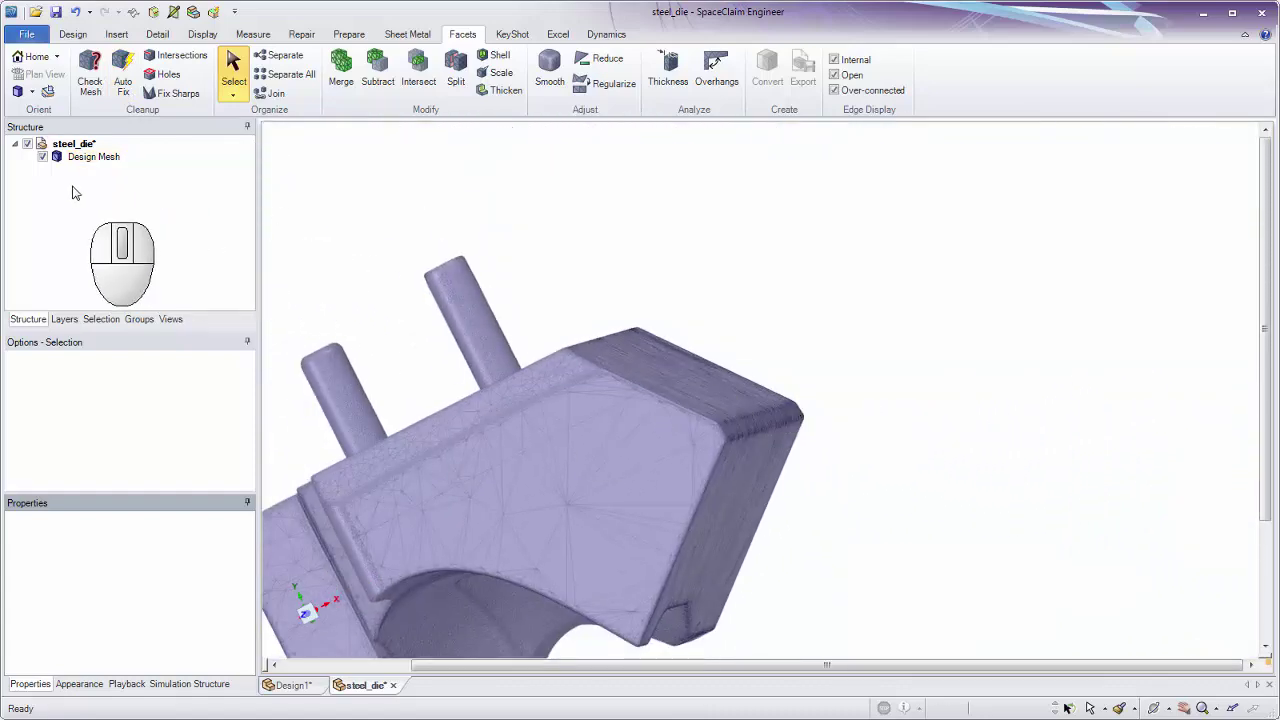
pyautogui.moveTo(431, 285); pyautogui.dragTo(1057, 208, button='middle')
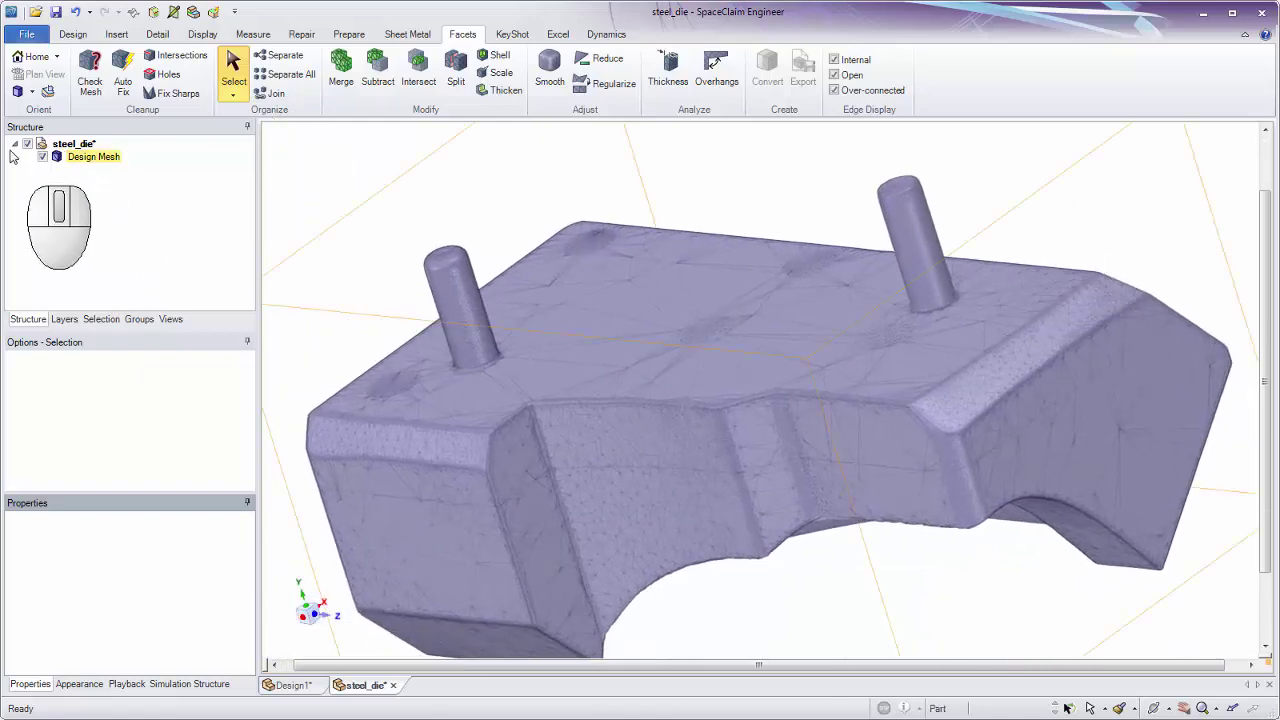
pyautogui.click(54, 160)
pyautogui.click(389, 240)
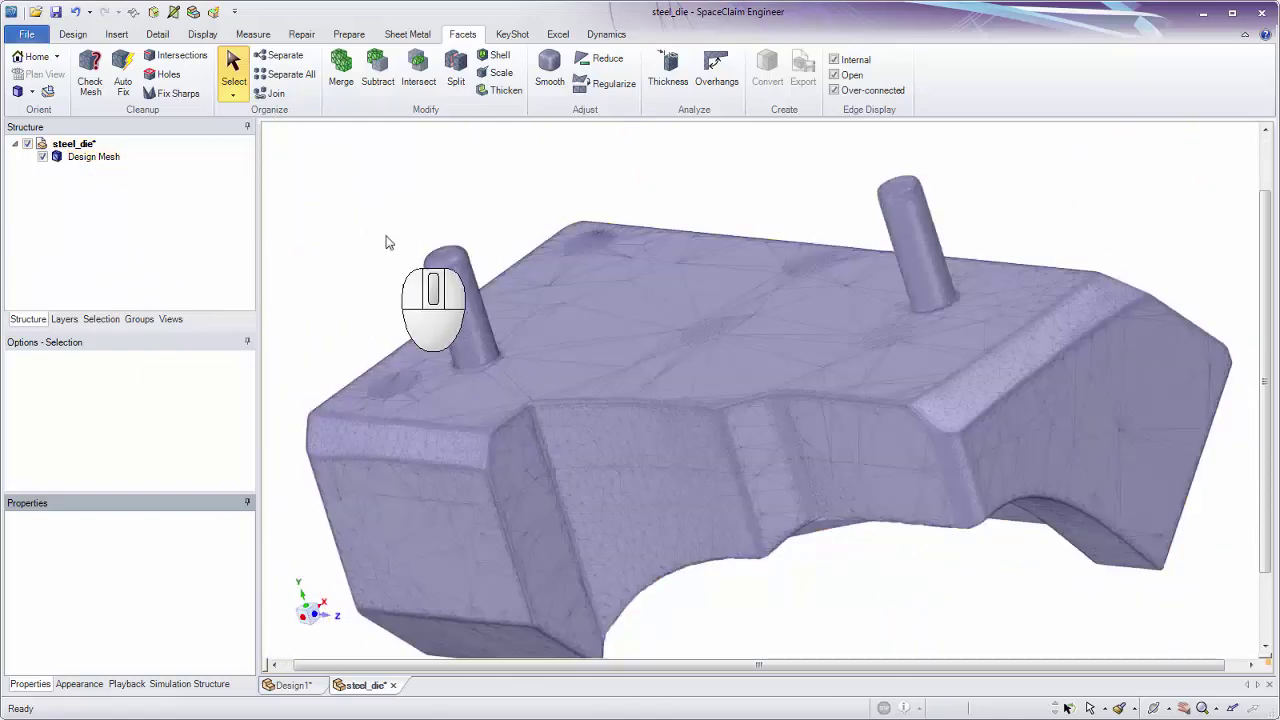
pyautogui.moveTo(389, 240)
pyautogui.mouseDown(button='middle')
pyautogui.moveTo(422, 222)
pyautogui.moveTo(543, 237)
pyautogui.moveTo(423, 263)
pyautogui.moveTo(470, 330)
pyautogui.moveTo(485, 428)
pyautogui.moveTo(523, 400)
pyautogui.moveTo(578, 390)
pyautogui.moveTo(567, 425)
pyautogui.moveTo(586, 409)
pyautogui.moveTo(555, 358)
pyautogui.moveTo(770, 375)
pyautogui.moveTo(705, 395)
pyautogui.moveTo(663, 447)
pyautogui.moveTo(577, 387)
pyautogui.mouseUp(button='middle')
pyautogui.click(560, 355)
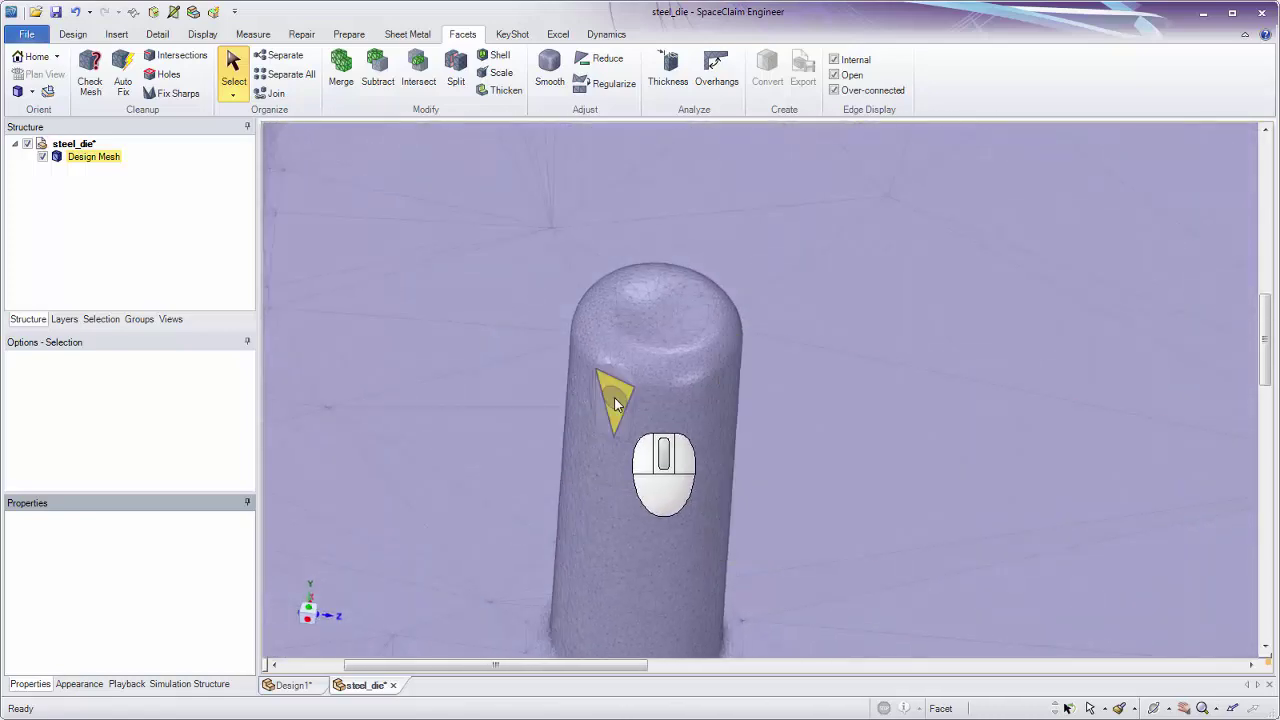
pyautogui.moveTo(623, 424)
pyautogui.keyDown('ctrl'); pyautogui.mouseDown(button='middle')
pyautogui.moveTo(618, 571)
pyautogui.moveTo(611, 237)
pyautogui.moveTo(823, 374)
pyautogui.moveTo(830, 400)
pyautogui.moveTo(809, 453)
pyautogui.moveTo(1020, 457)
pyautogui.moveTo(818, 489)
pyautogui.moveTo(661, 458)
pyautogui.moveTo(590, 460)
pyautogui.moveTo(566, 523)
pyautogui.moveTo(503, 466)
pyautogui.moveTo(606, 515)
pyautogui.moveTo(654, 457)
pyautogui.moveTo(746, 434)
pyautogui.mouseUp(button='middle'); pyautogui.keyUp('ctrl')
pyautogui.moveTo(660, 390); pyautogui.dragTo(652, 268, button='middle')
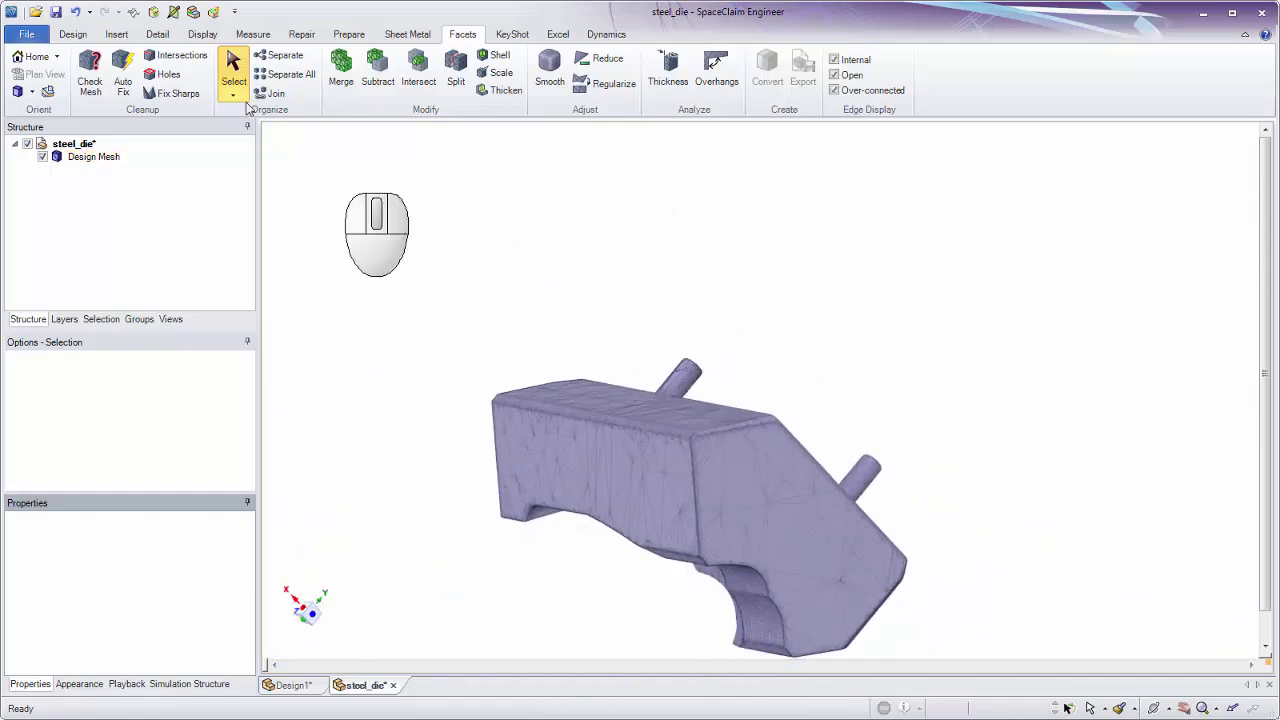
# - Open a fresh copy of steel_die.stl from the Cleanup folder with all file types listed
pyautogui.click(33, 12)
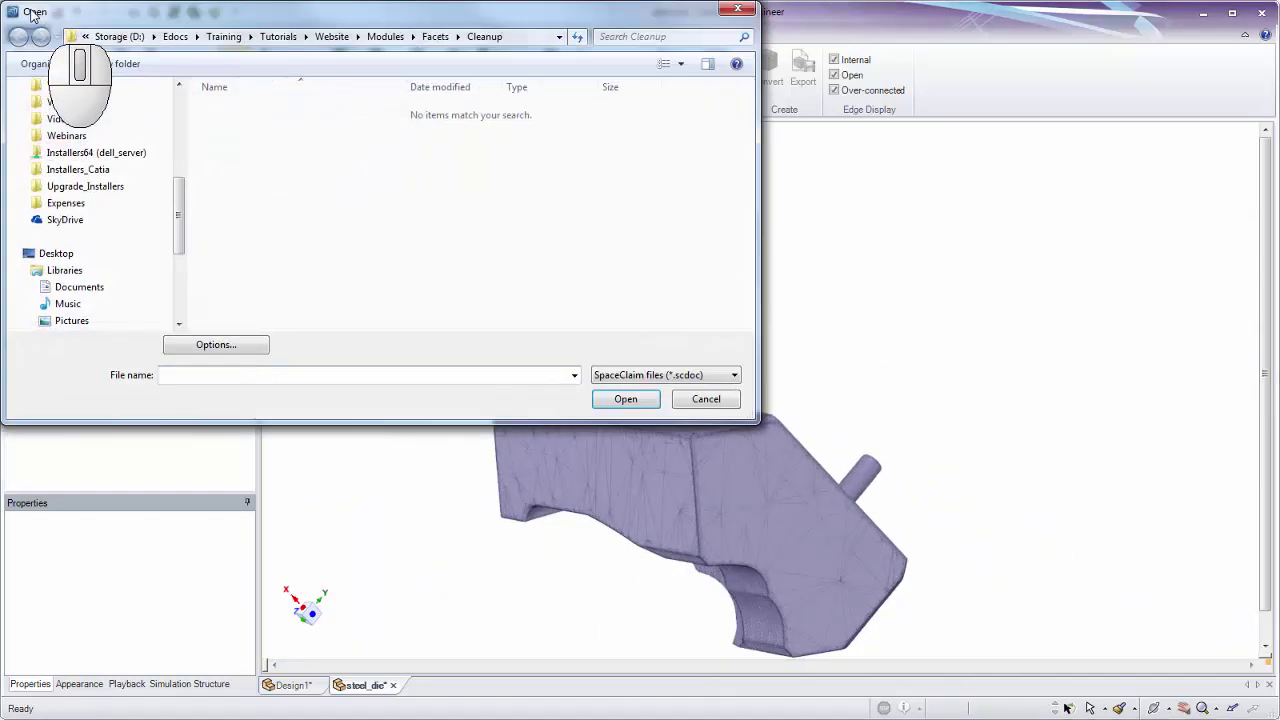
pyautogui.click(608, 375)
pyautogui.click(628, 679)
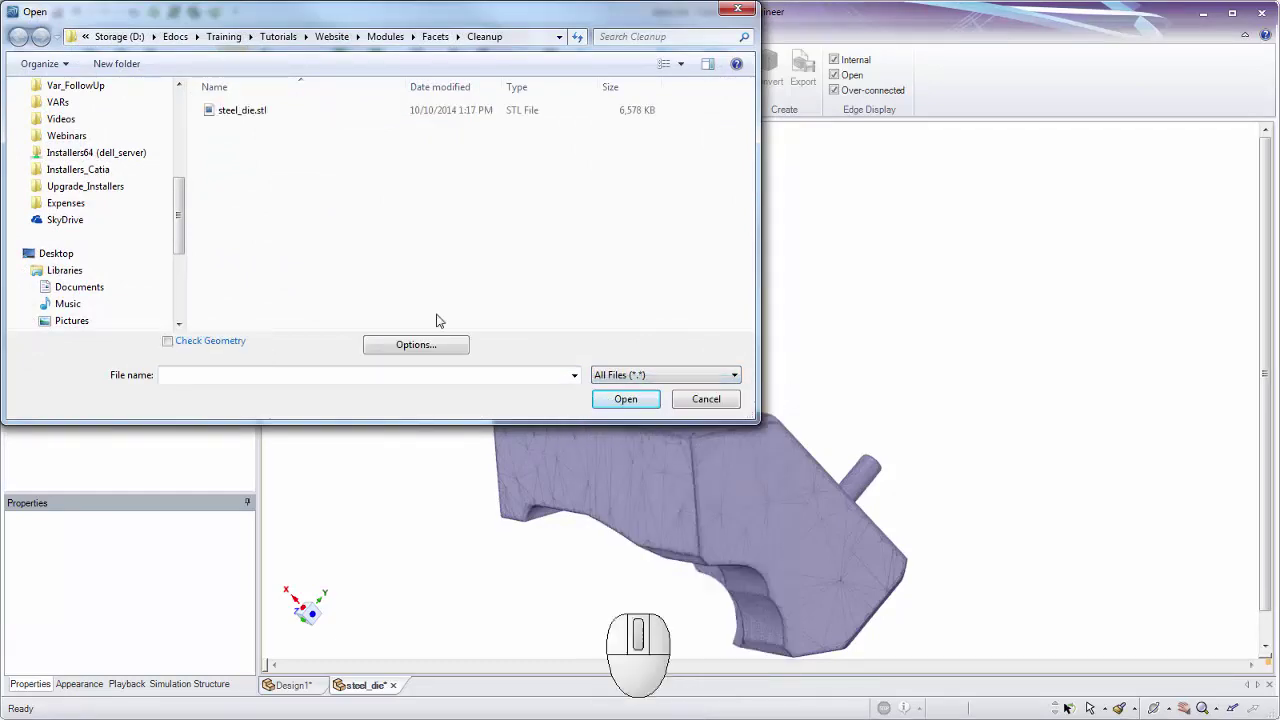
pyautogui.doubleClick(235, 110)
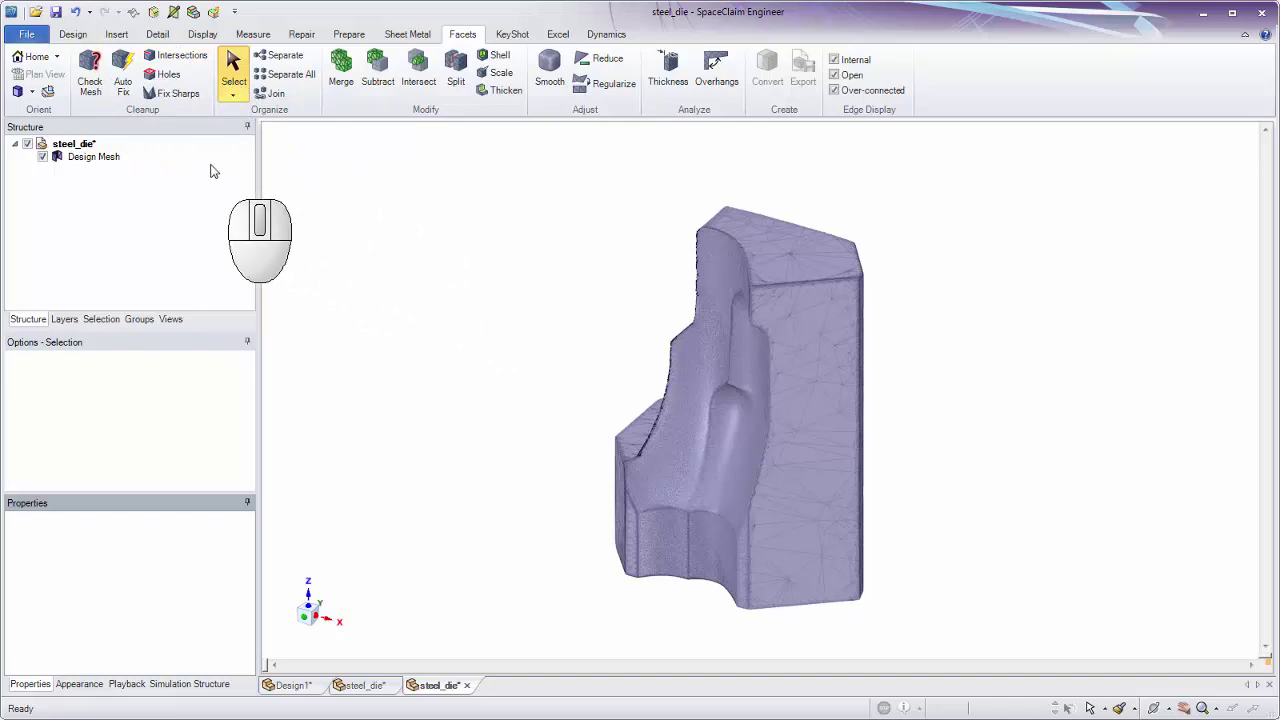
# - Examine the newly opened die's cavity surfaces and the open gap along its curved edge
pyautogui.moveTo(494, 247); pyautogui.dragTo(589, 251, button='middle')
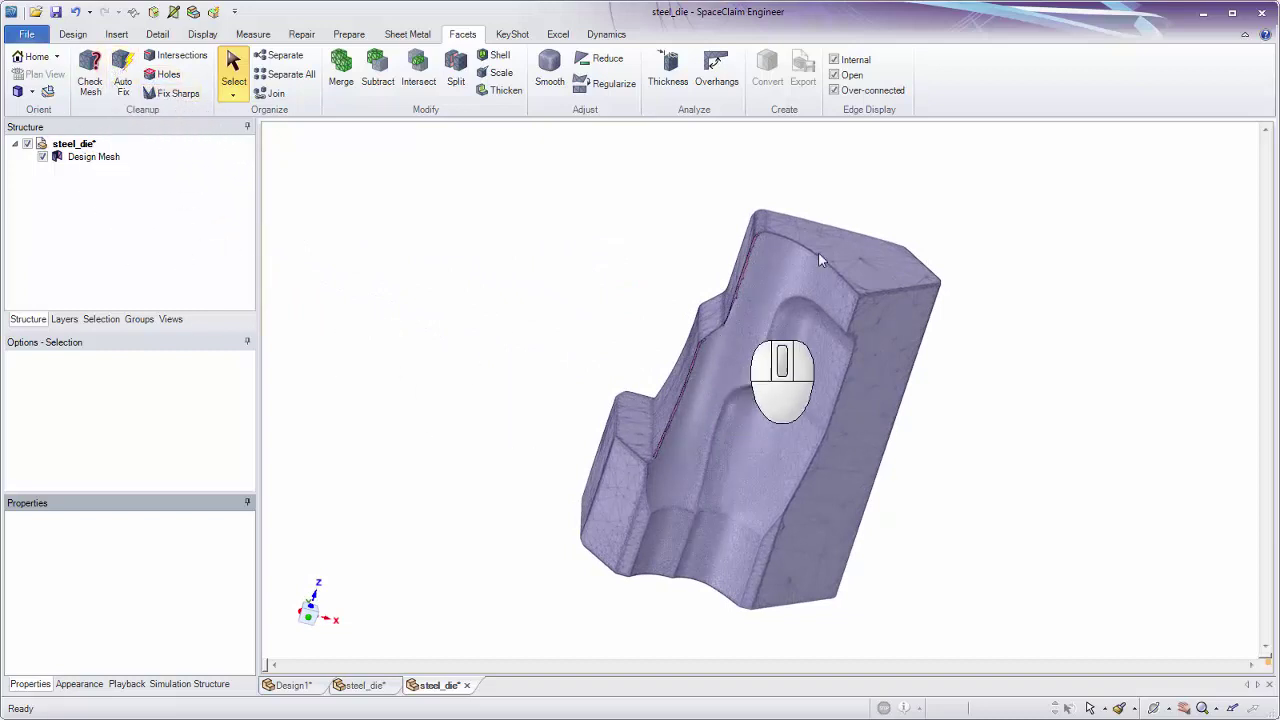
pyautogui.keyDown('ctrl'); pyautogui.moveTo(818, 251); pyautogui.dragTo(868, 268, button='middle'); pyautogui.keyUp('ctrl')
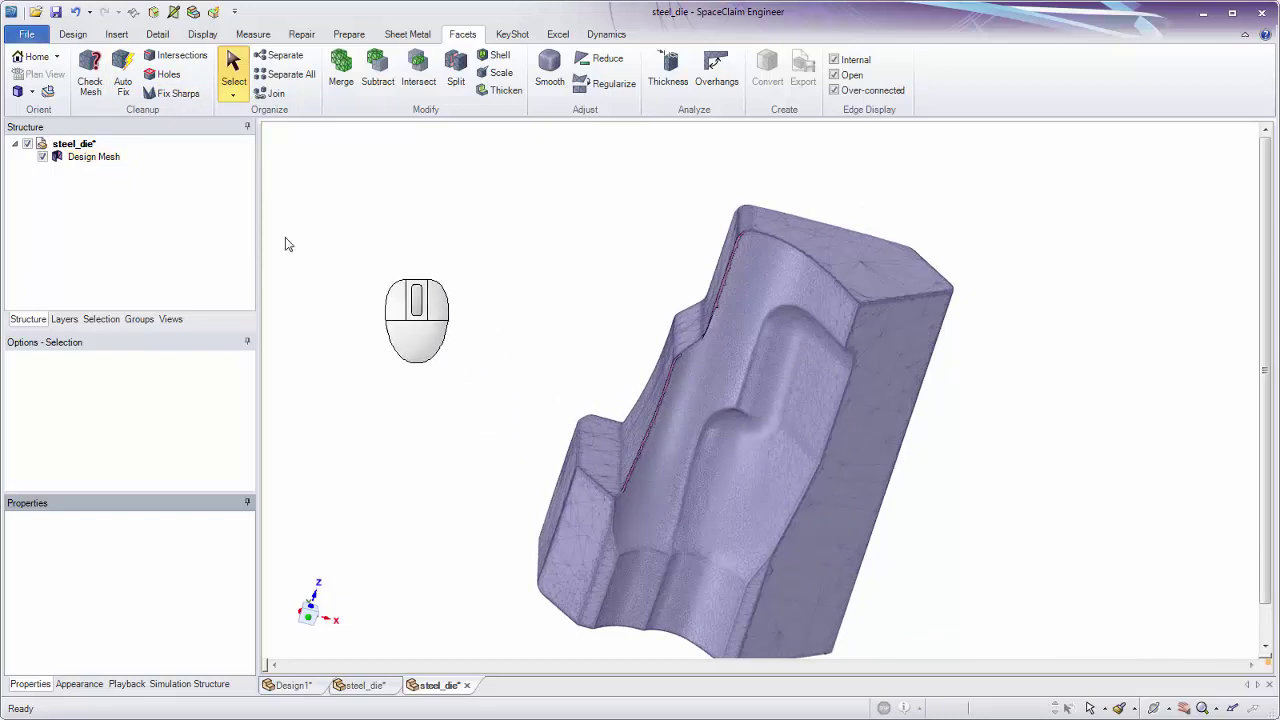
pyautogui.click(55, 166)
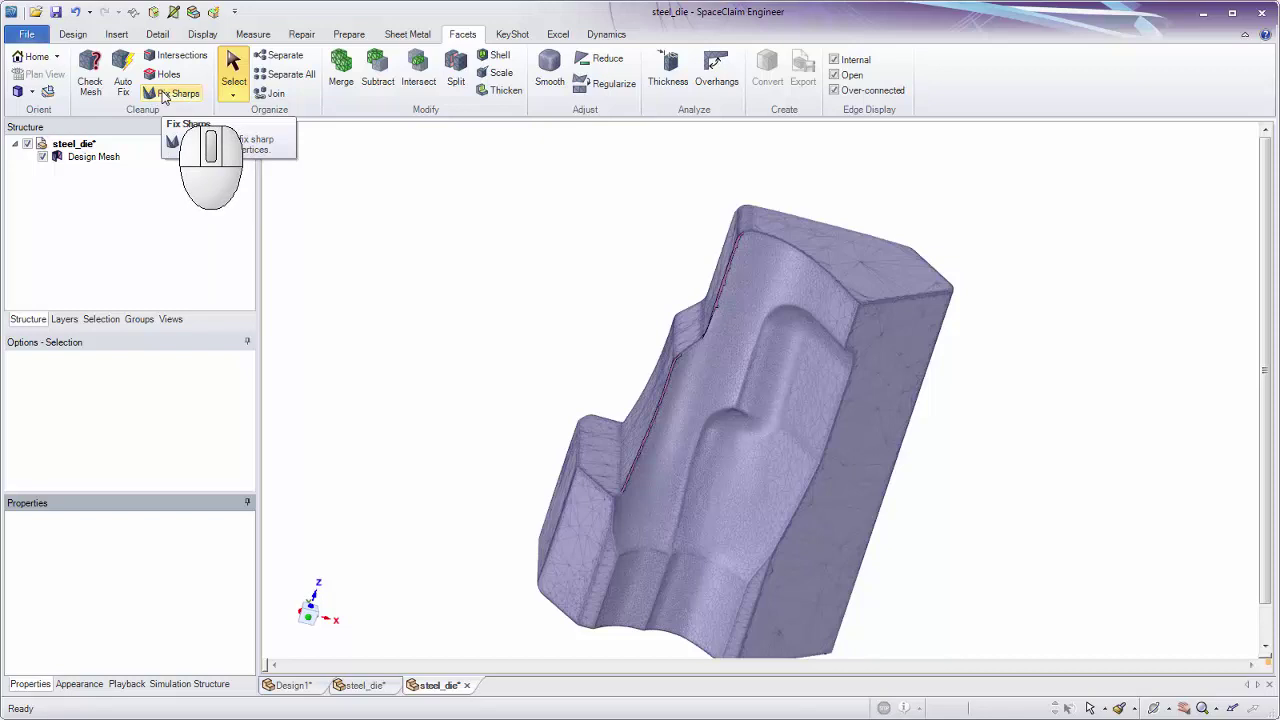
pyautogui.moveTo(558, 310); pyautogui.dragTo(620, 230, button='middle')
pyautogui.keyDown('ctrl'); pyautogui.moveTo(810, 378); pyautogui.dragTo(810, 408, button='middle'); pyautogui.keyUp('ctrl')
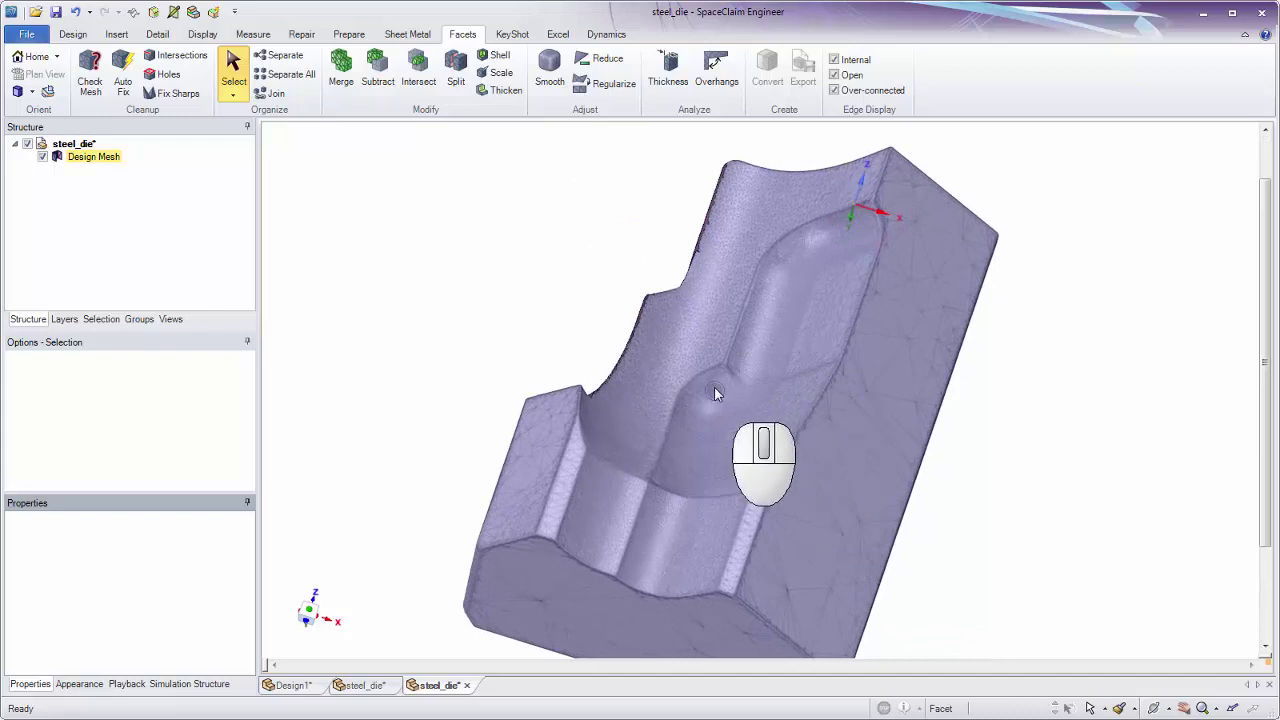
pyautogui.moveTo(719, 399); pyautogui.dragTo(766, 374, button='middle')
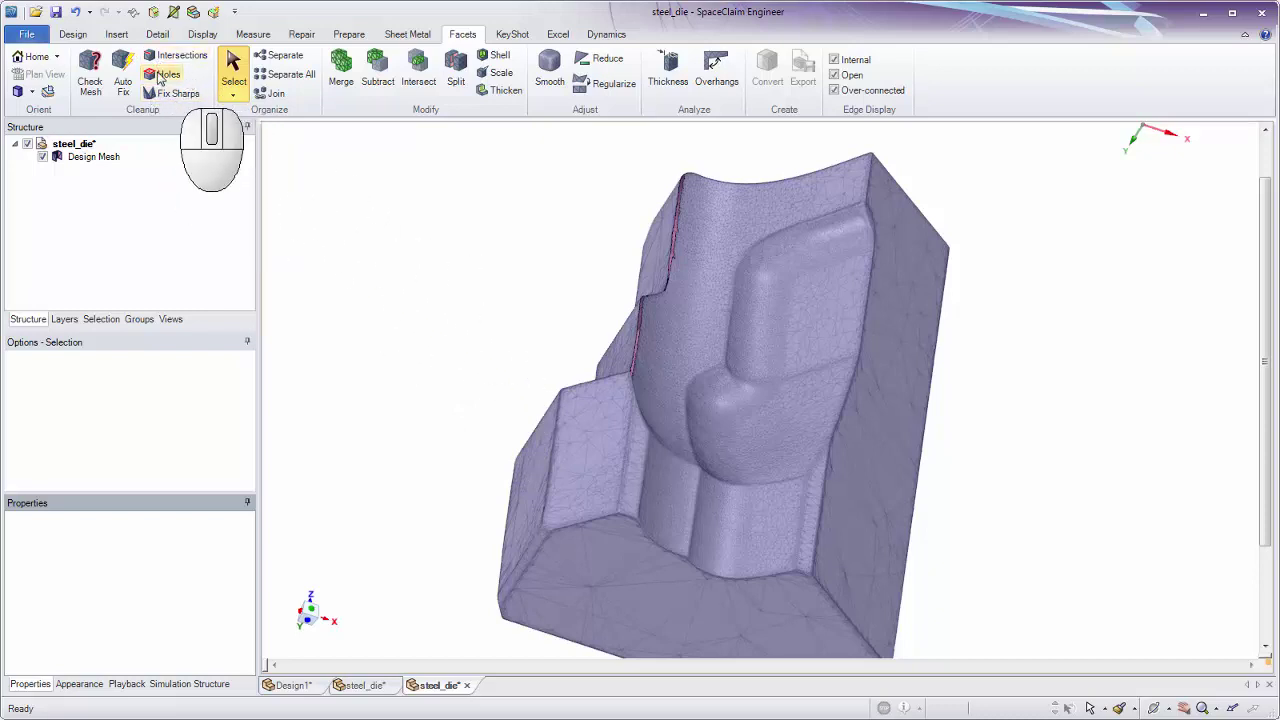
# - Run Check Mesh on the newly opened die and close its report
pyautogui.moveTo(399, 234); pyautogui.dragTo(575, 222, button='middle')
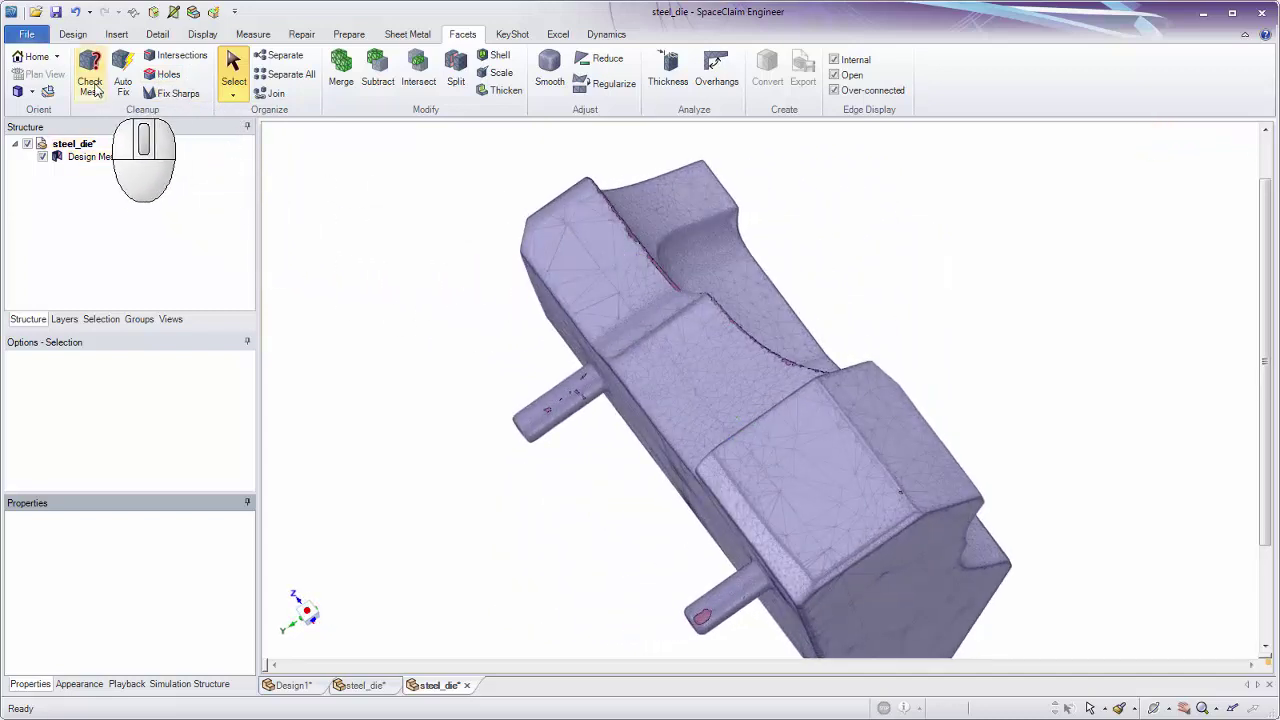
pyautogui.click(634, 346)
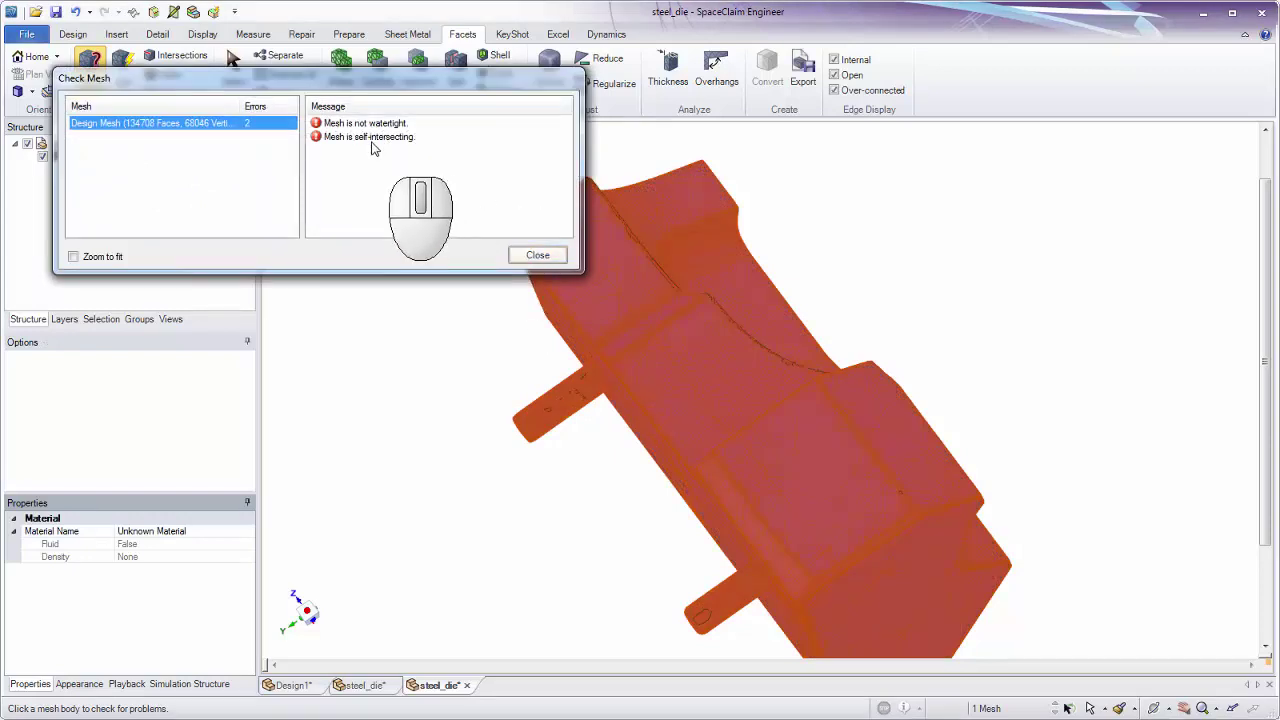
pyautogui.click(548, 254)
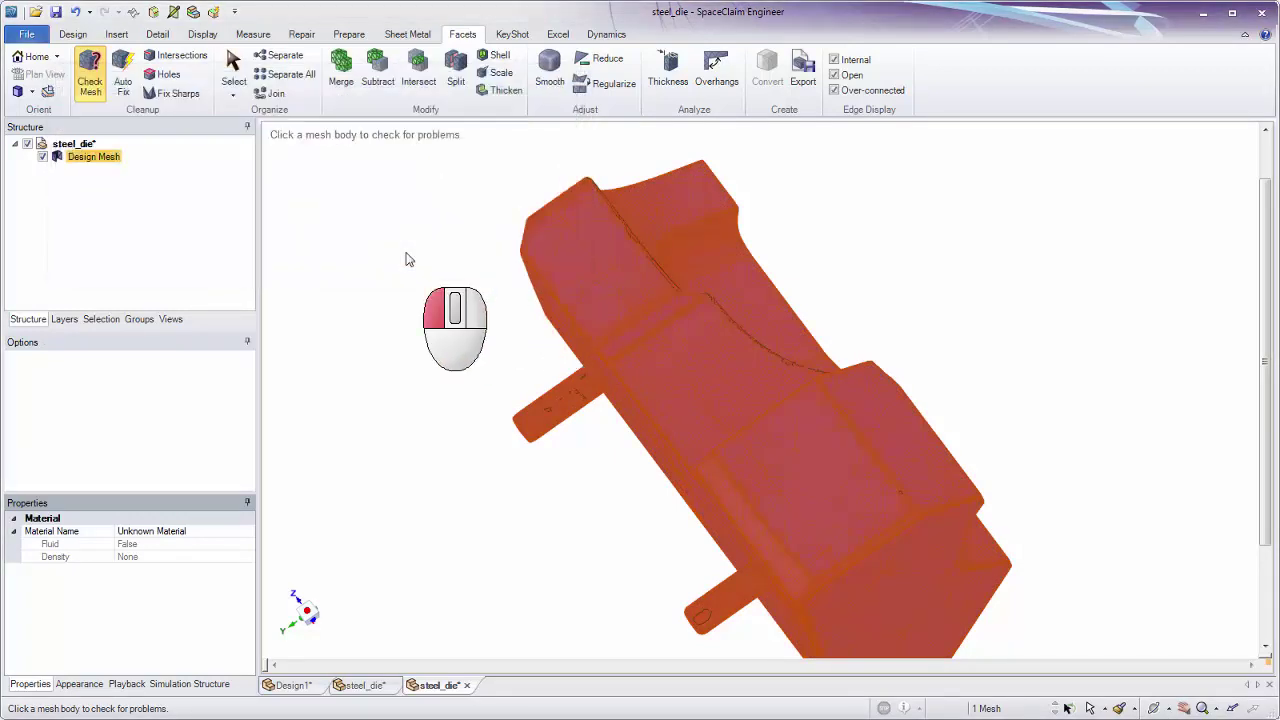
# - Find all openings in the die mesh with the Holes tool and inspect the highlighted areas
pyautogui.click(165, 82)
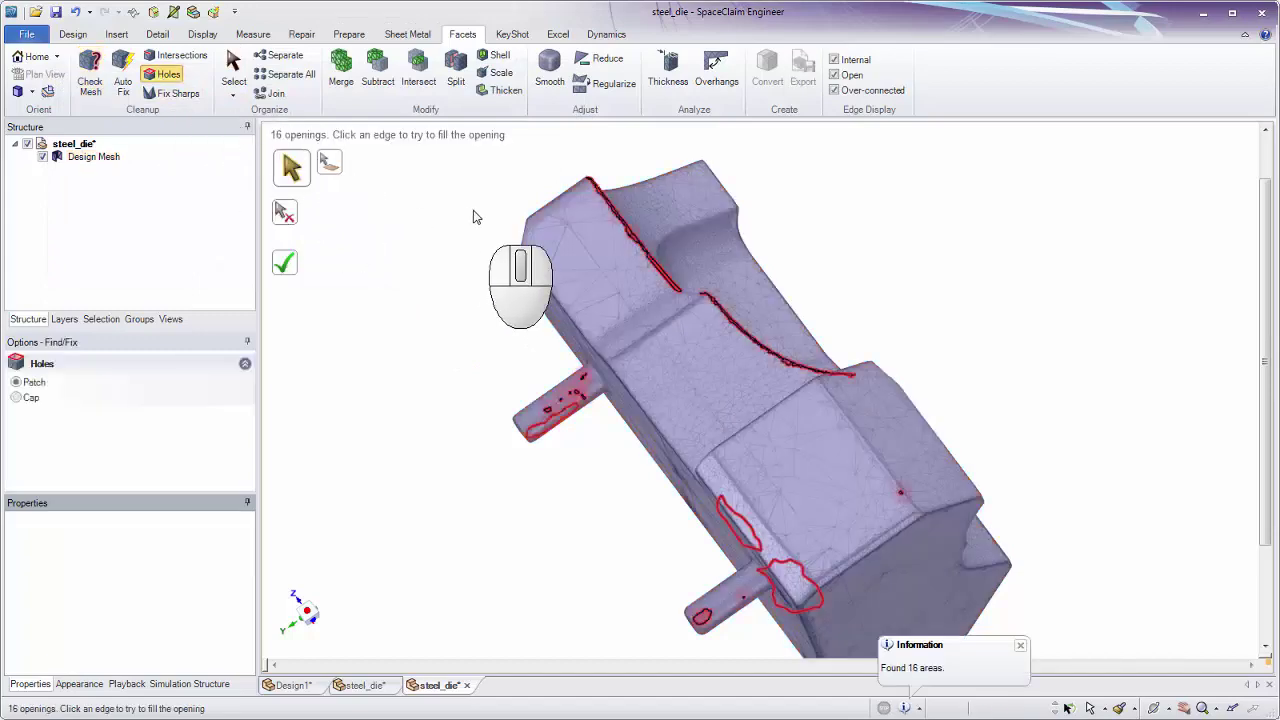
pyautogui.moveTo(931, 263); pyautogui.dragTo(711, 220, button='middle')
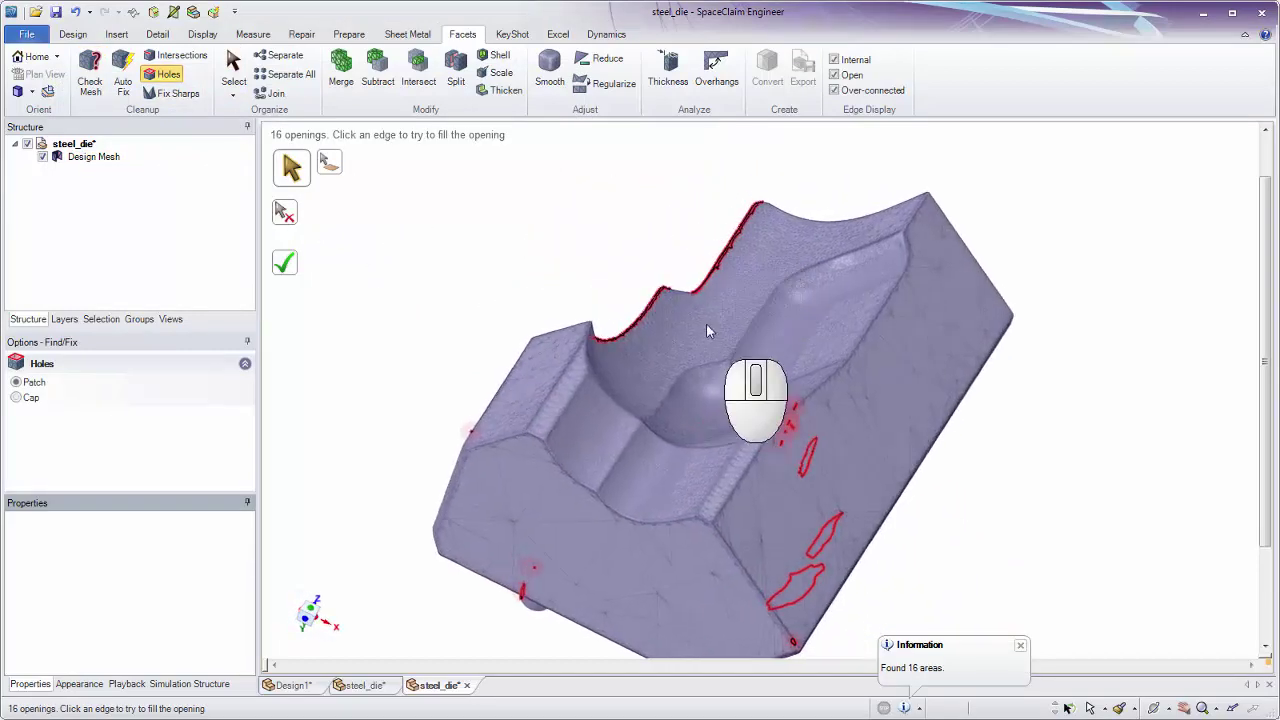
pyautogui.moveTo(686, 351); pyautogui.dragTo(661, 273, button='middle')
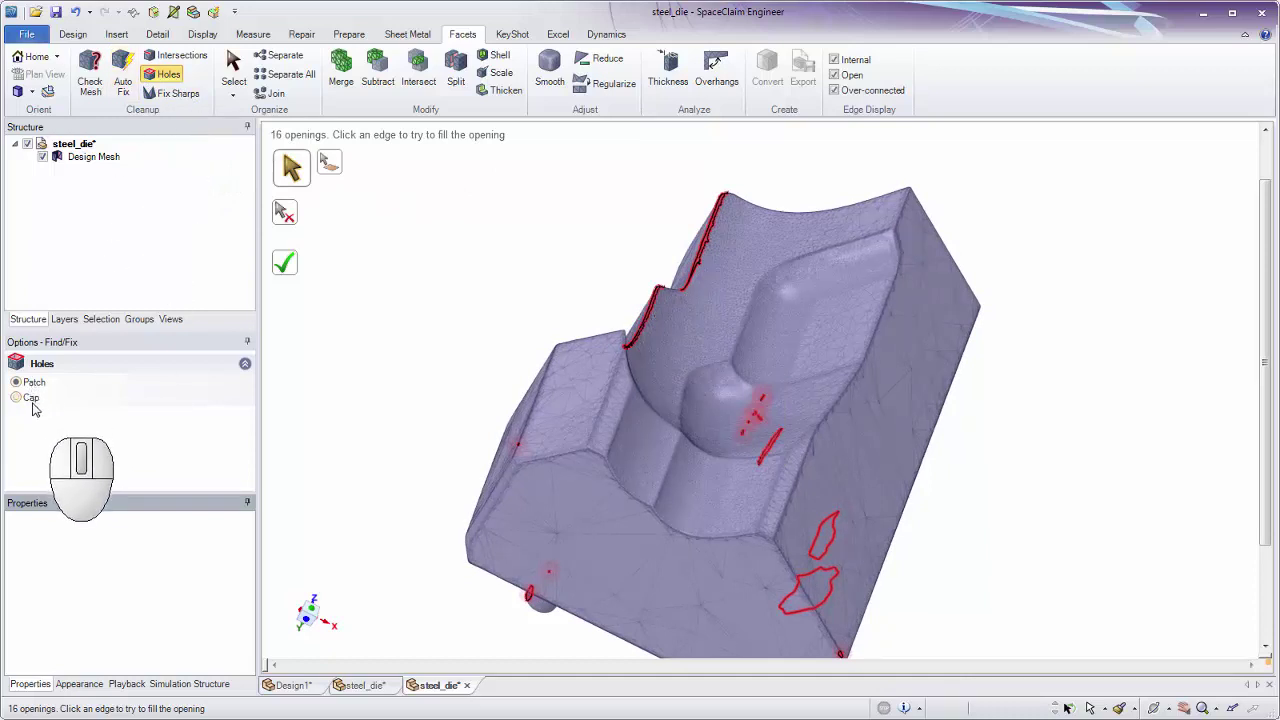
# - Fill the large jagged opening on the pin using the Cap option and inspect the filled surface
pyautogui.moveTo(535, 390); pyautogui.dragTo(705, 465, button='middle')
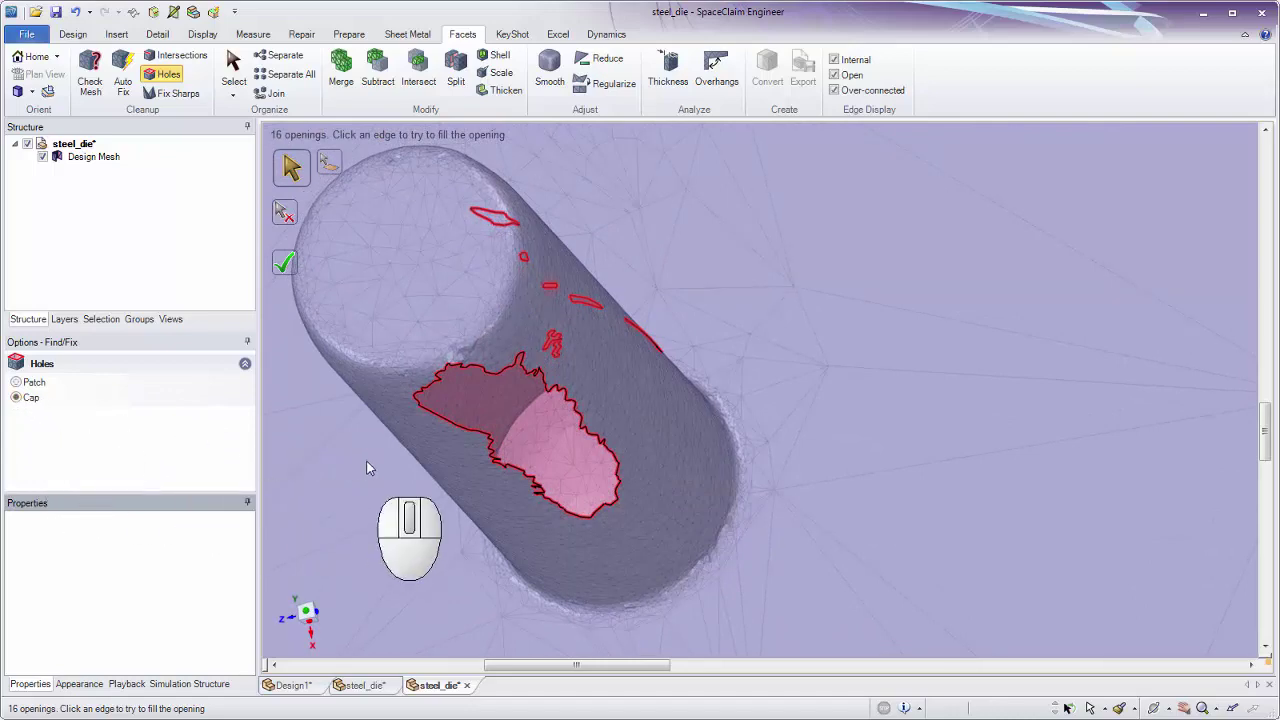
pyautogui.keyDown('ctrl'); pyautogui.moveTo(490, 462); pyautogui.dragTo(500, 555, button='middle'); pyautogui.keyUp('ctrl')
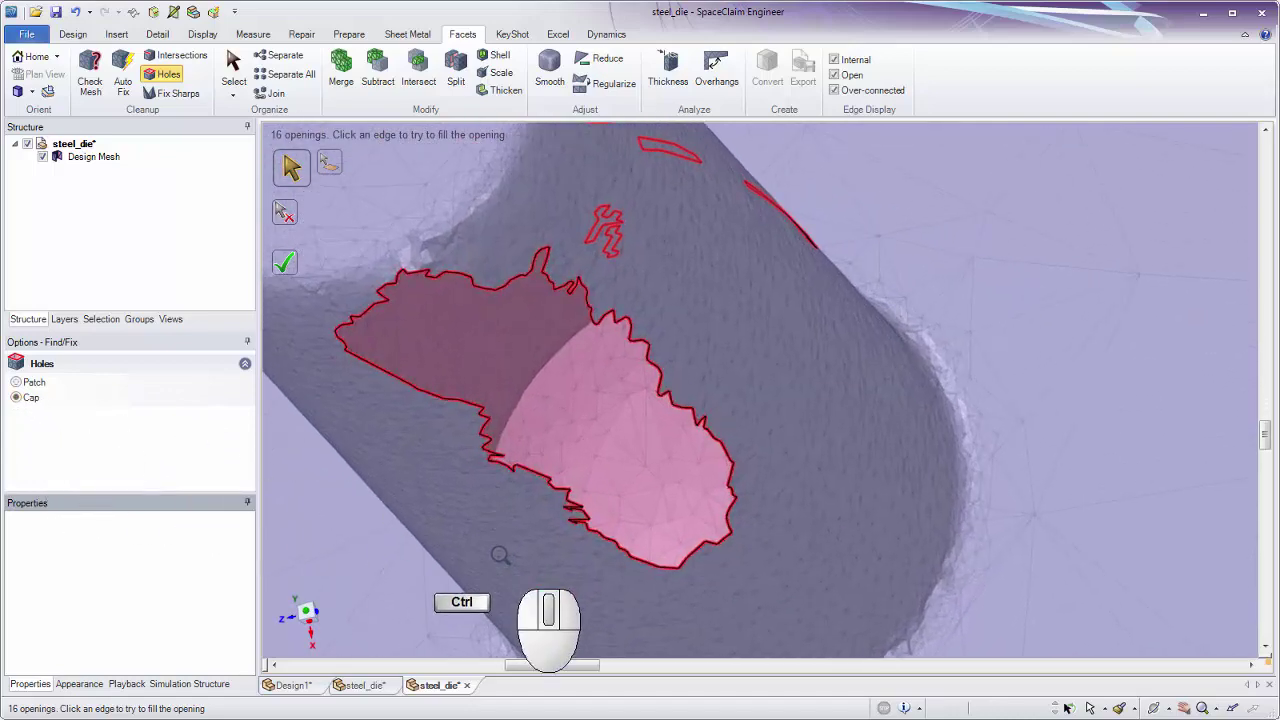
pyautogui.click(519, 474)
pyautogui.moveTo(519, 474); pyautogui.dragTo(594, 470, button='middle')
pyautogui.moveTo(613, 484); pyautogui.dragTo(735, 305, button='middle')
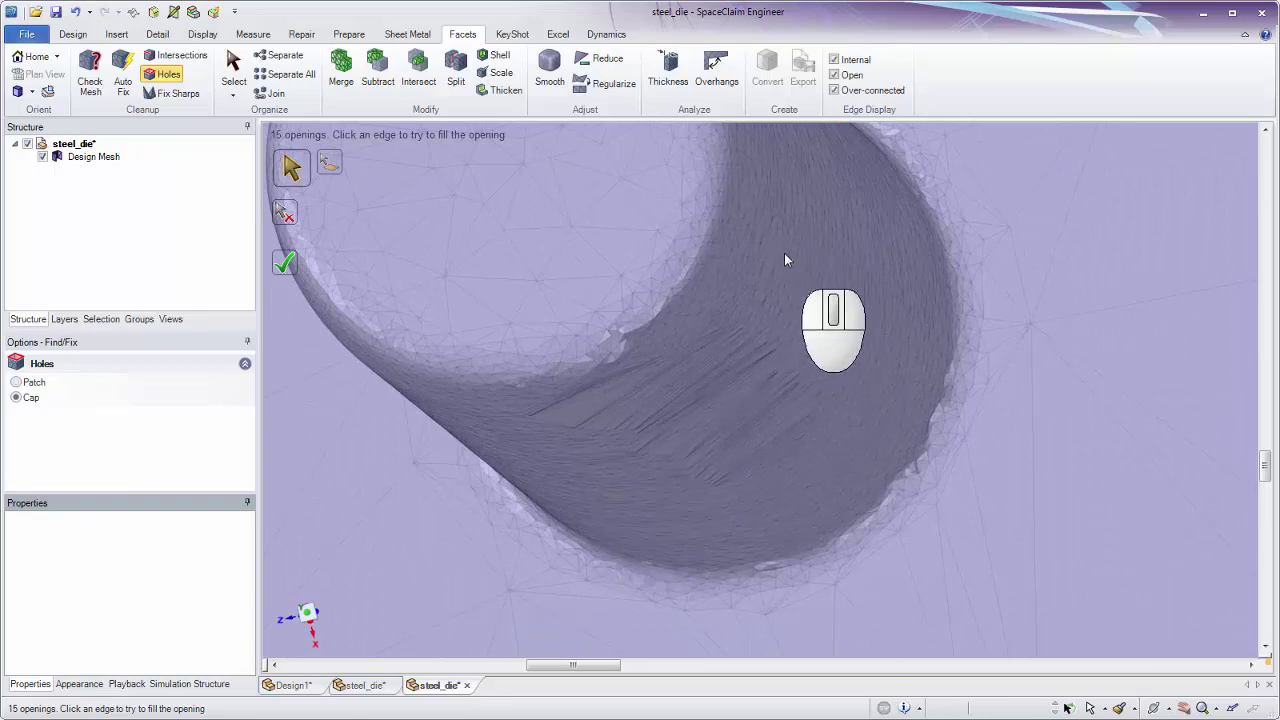
pyautogui.moveTo(745, 416); pyautogui.dragTo(744, 394, button='middle')
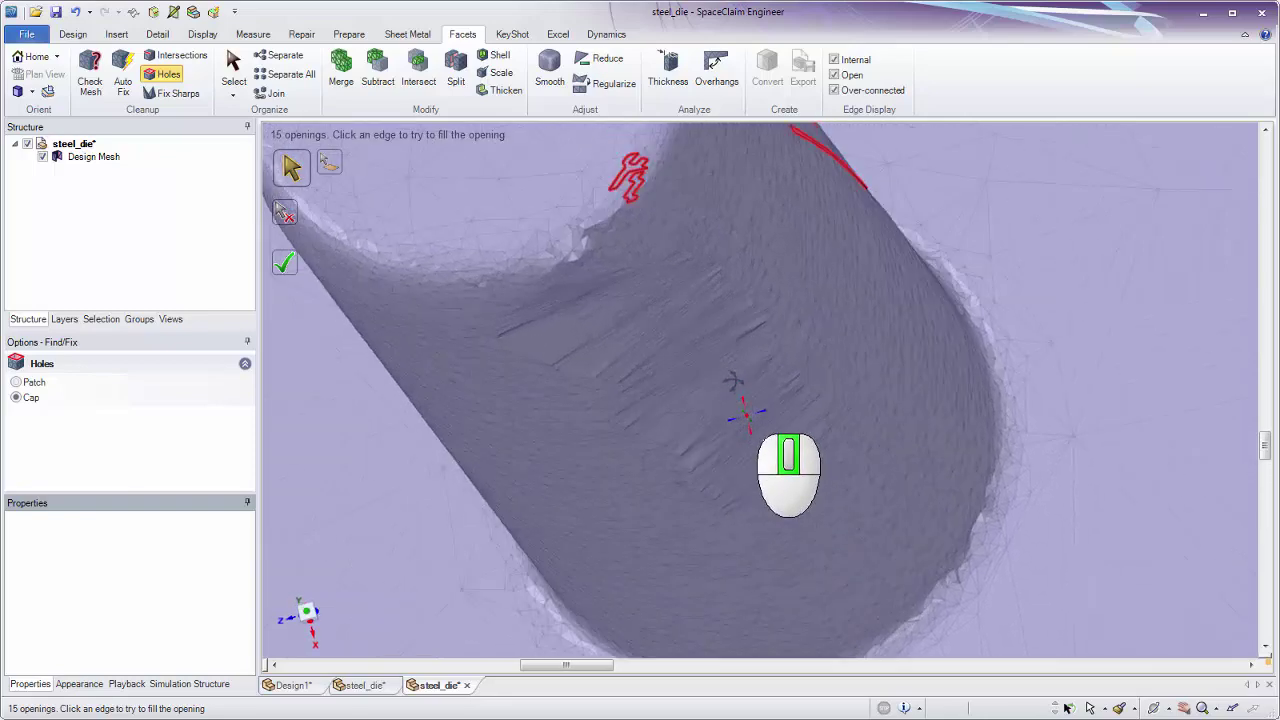
pyautogui.scroll(2, 704, 357)
pyautogui.keyDown('shift'); pyautogui.moveTo(656, 375); pyautogui.dragTo(665, 390, button='middle'); pyautogui.keyUp('shift')
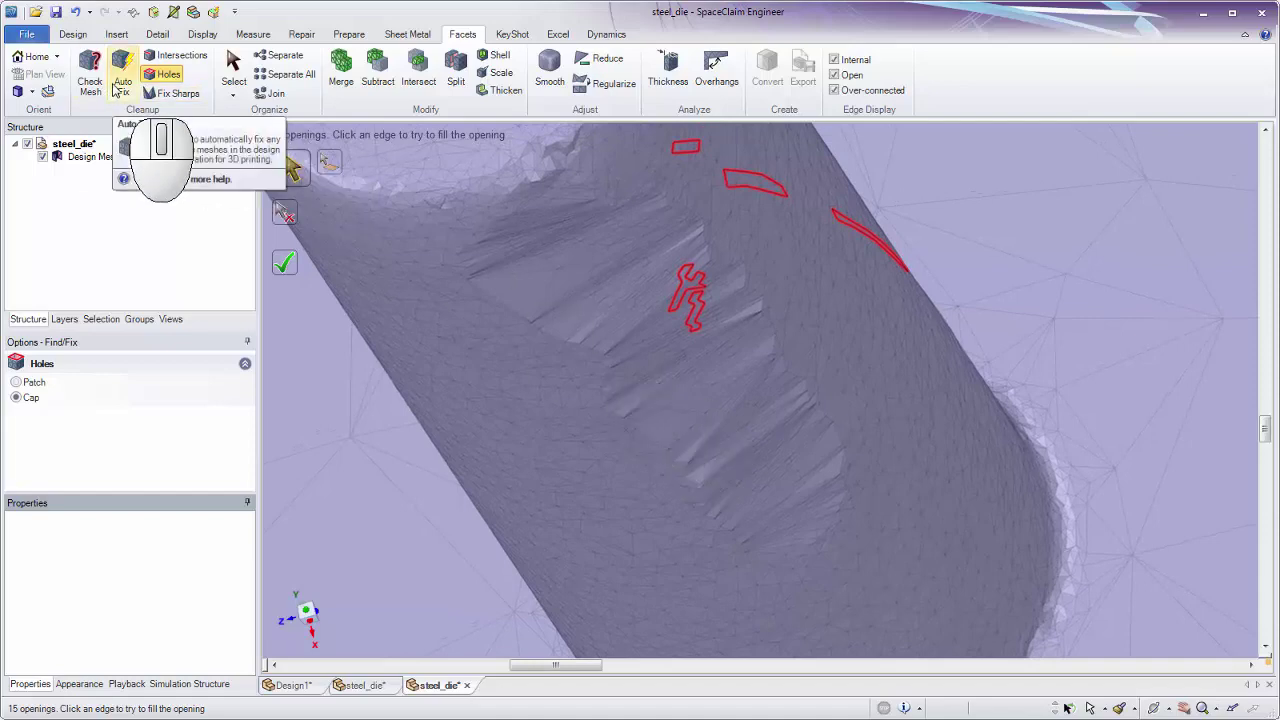
# - Undo the cap on the large jagged pin opening and refill it using the Patch option
pyautogui.click(74, 13)
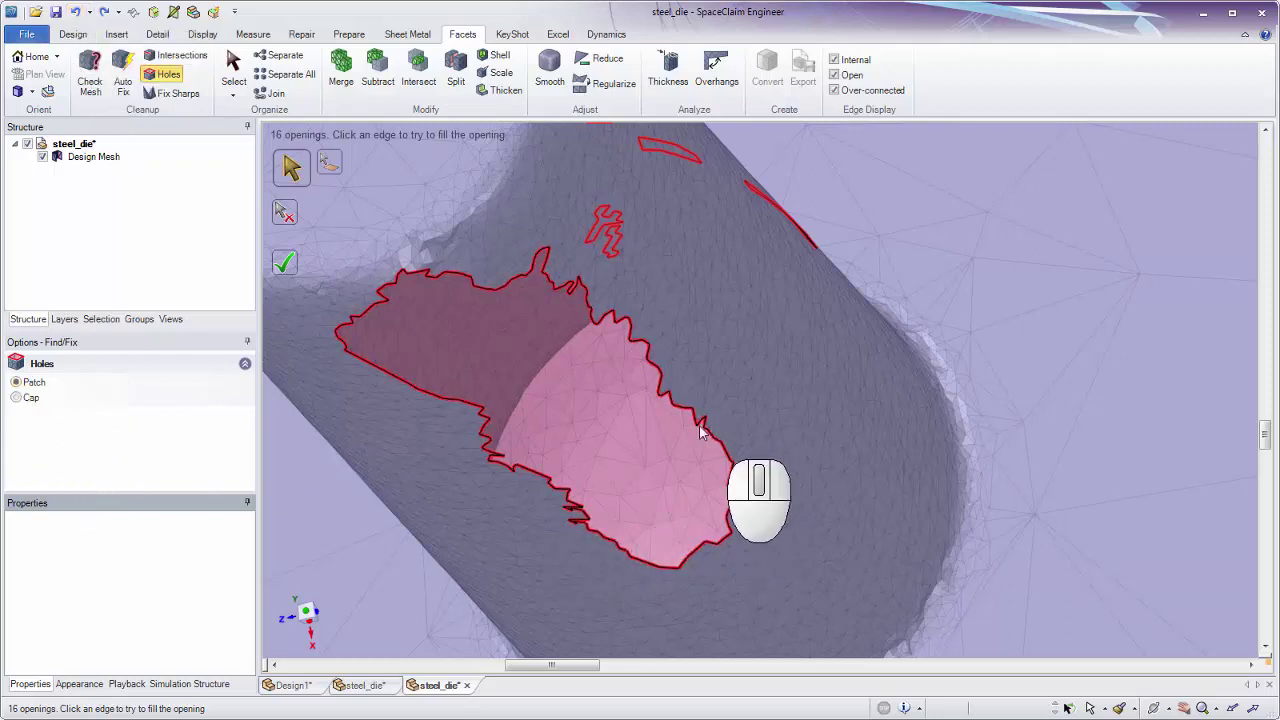
pyautogui.click(672, 400)
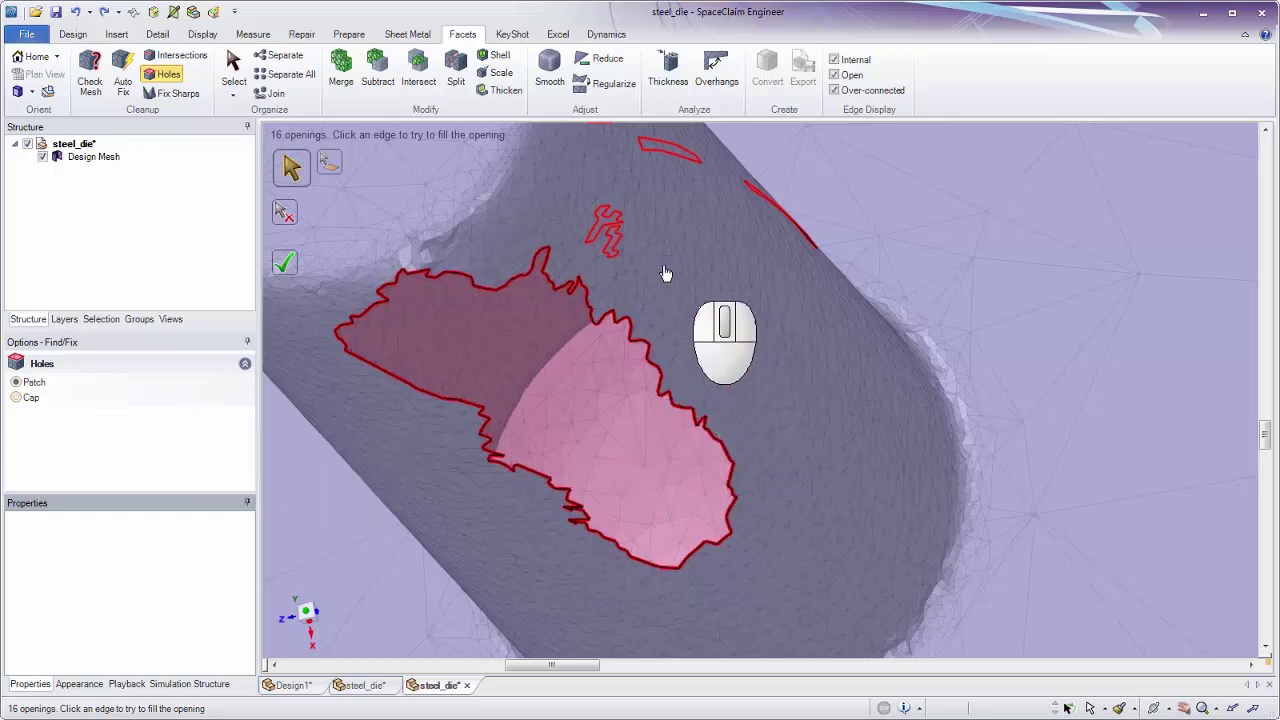
pyautogui.moveTo(677, 275); pyautogui.dragTo(789, 237, button='middle')
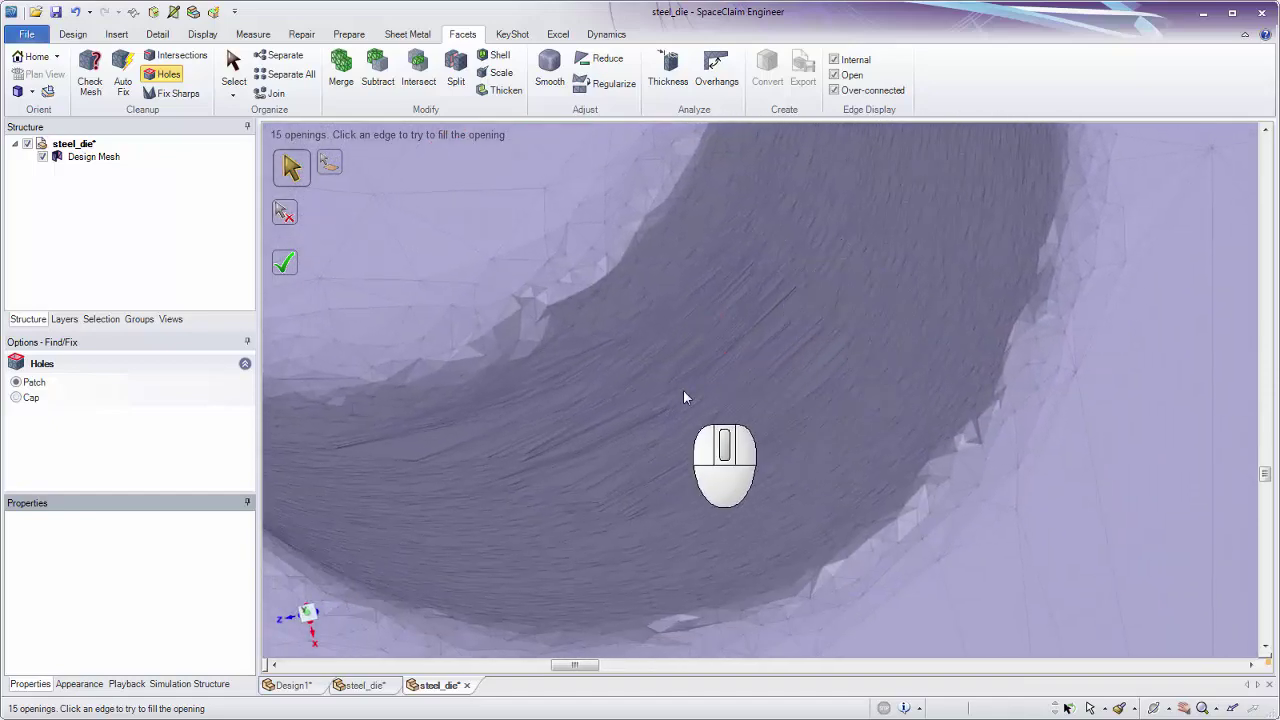
pyautogui.moveTo(857, 331)
pyautogui.mouseDown(button='middle')
pyautogui.moveTo(880, 328)
pyautogui.moveTo(866, 337)
pyautogui.mouseUp(button='middle')
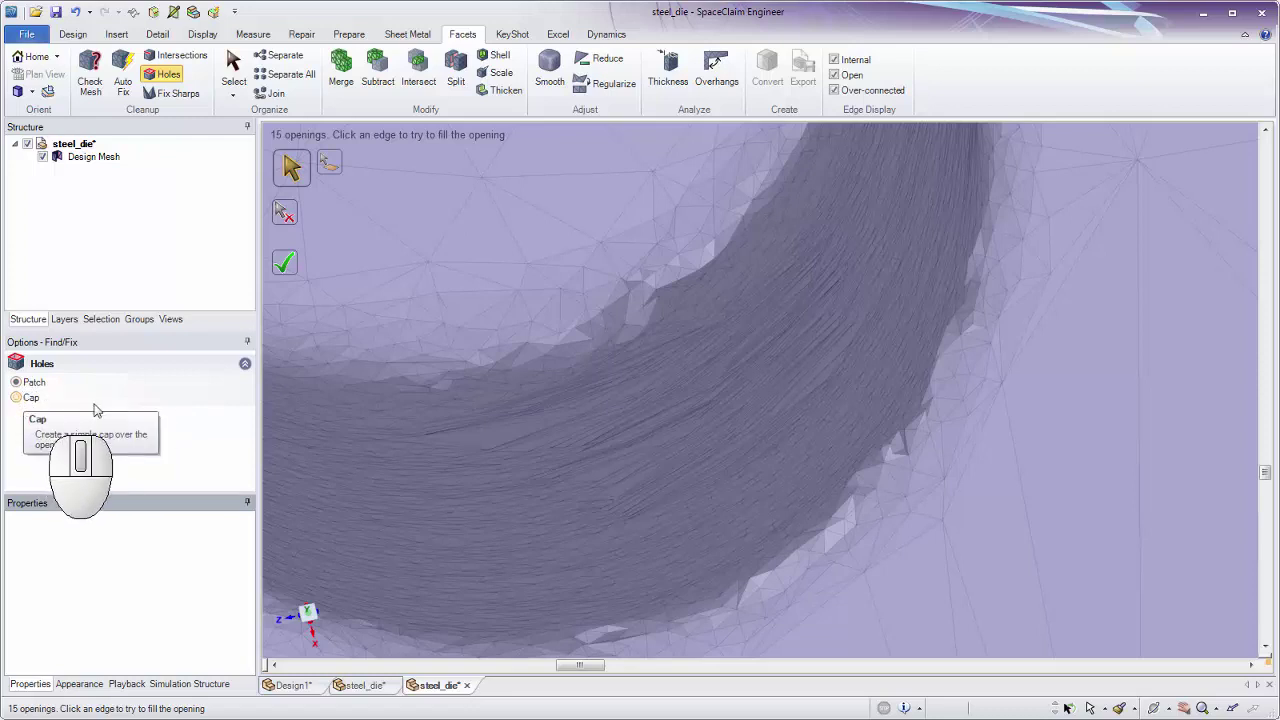
pyautogui.keyDown('ctrl'); pyautogui.scroll(-8, 608, 408); pyautogui.keyUp('ctrl')
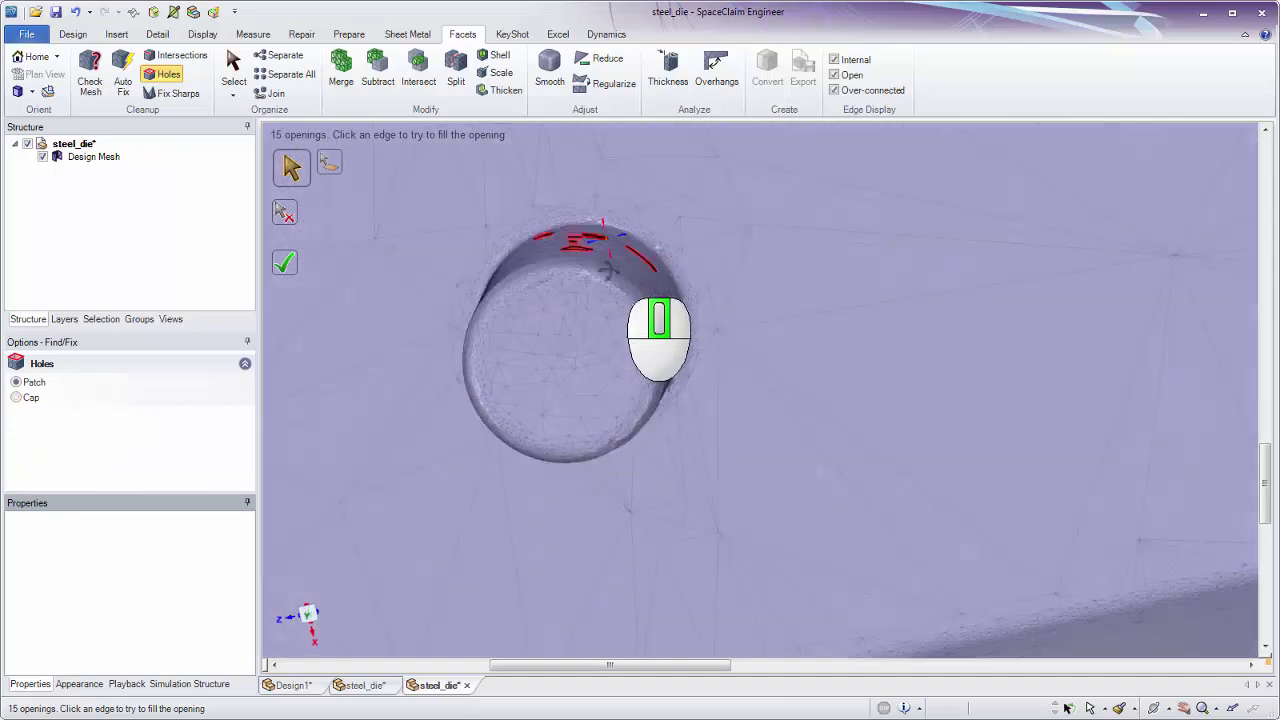
# - Fill the single jagged opening near the rounded end of the other pin using the Patch option
pyautogui.moveTo(609, 268); pyautogui.dragTo(764, 430, button='middle')
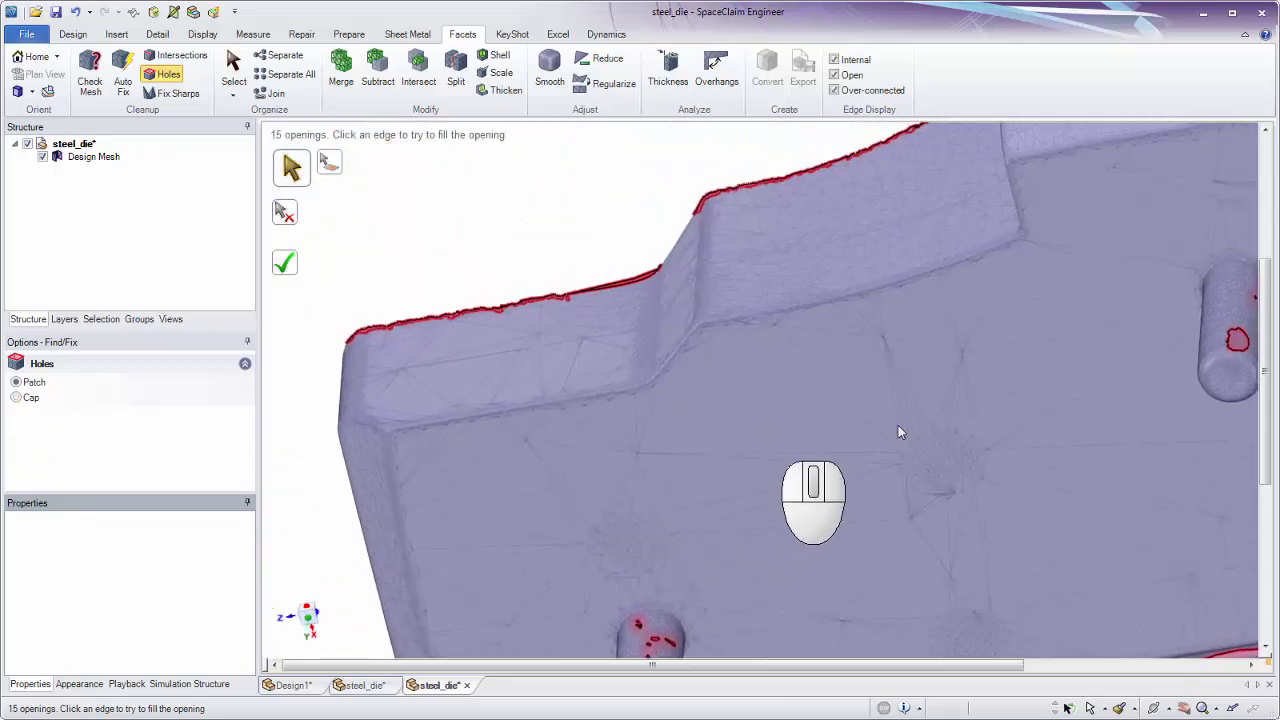
pyautogui.keyDown('shift'); pyautogui.moveTo(898, 432); pyautogui.dragTo(568, 366, button='middle'); pyautogui.keyUp('shift')
pyautogui.keyDown('ctrl'); pyautogui.moveTo(762, 305); pyautogui.dragTo(921, 323, button='middle'); pyautogui.keyUp('ctrl')
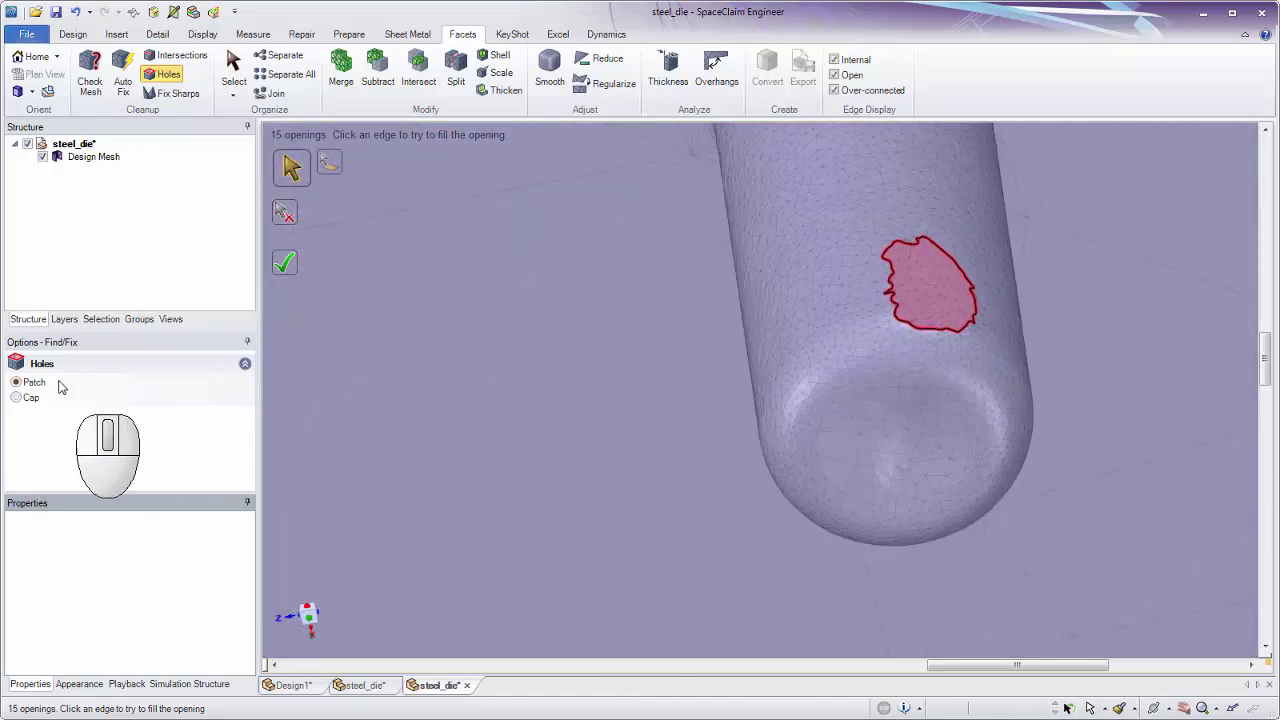
pyautogui.click(923, 334)
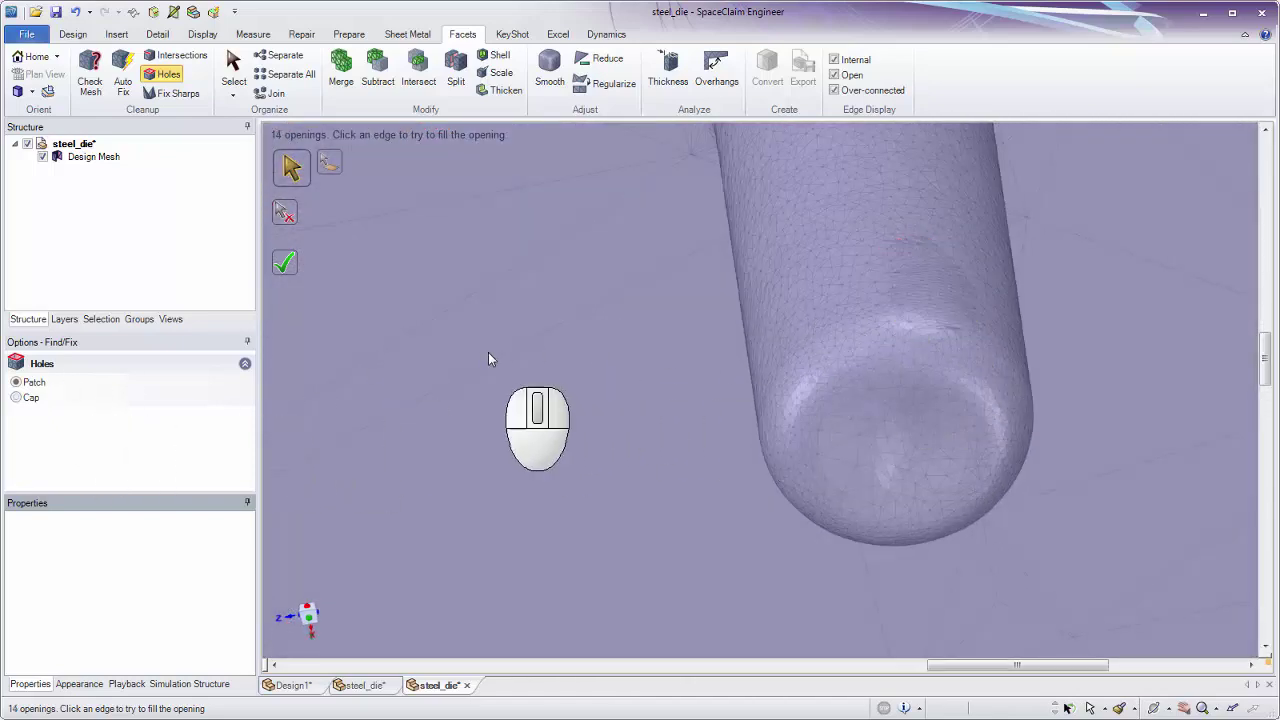
pyautogui.keyDown('ctrl'); pyautogui.moveTo(489, 355); pyautogui.dragTo(603, 357, button='middle'); pyautogui.keyUp('ctrl')
pyautogui.scroll(-3, 620, 376)
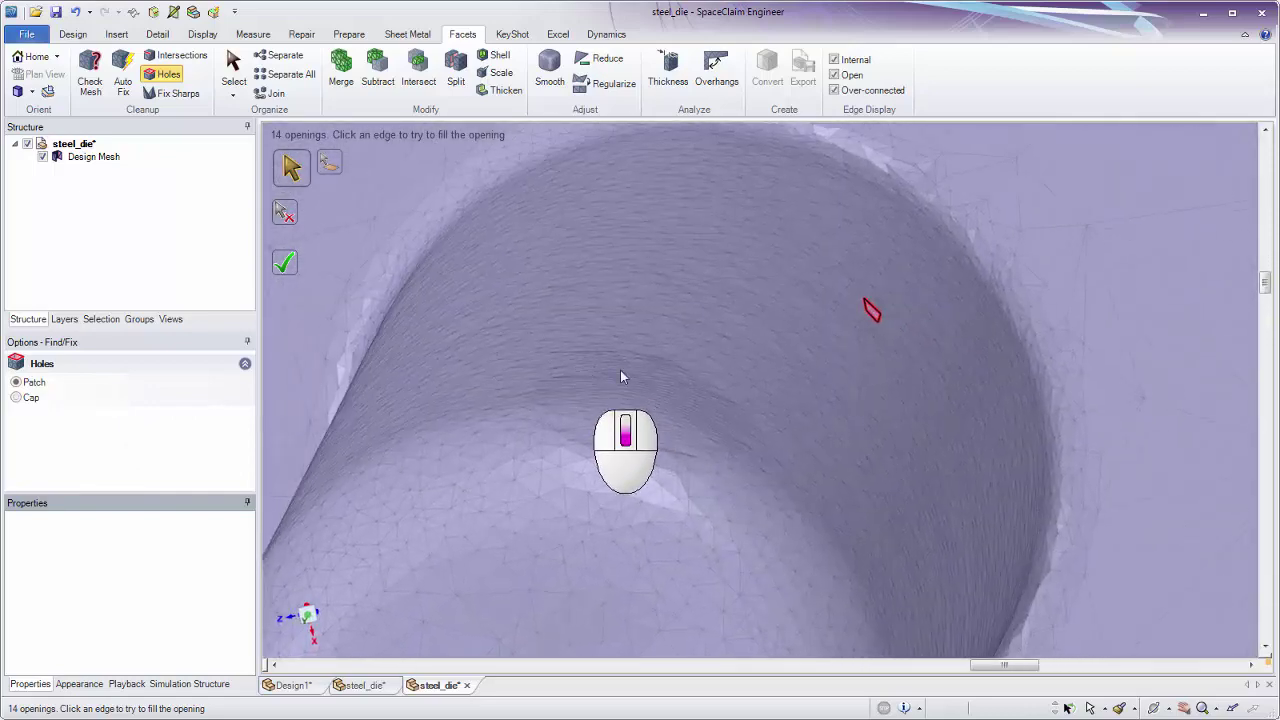
# - Patch the two long jagged gaps along the curved edge of the die cavity
pyautogui.keyDown('ctrl'); pyautogui.moveTo(676, 508); pyautogui.dragTo(763, 560, button='middle'); pyautogui.keyUp('ctrl')
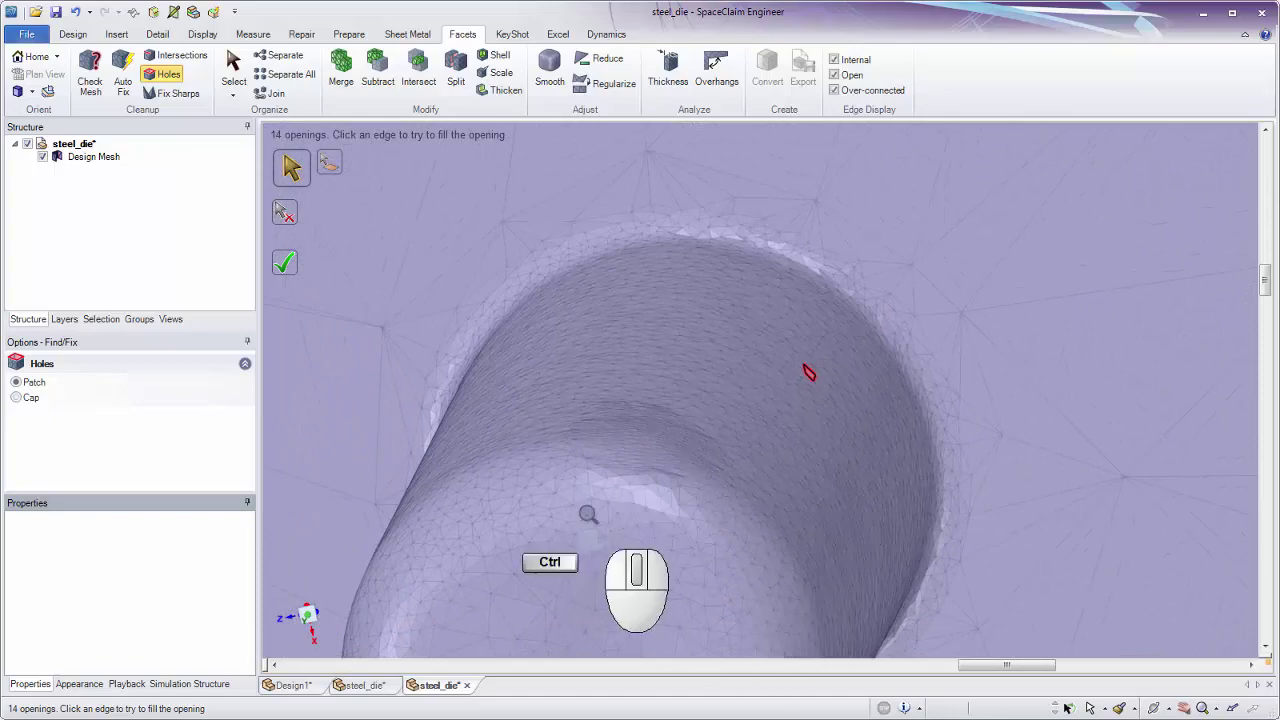
pyautogui.keyDown('ctrl'); pyautogui.moveTo(589, 517); pyautogui.dragTo(520, 432, button='middle'); pyautogui.keyUp('ctrl')
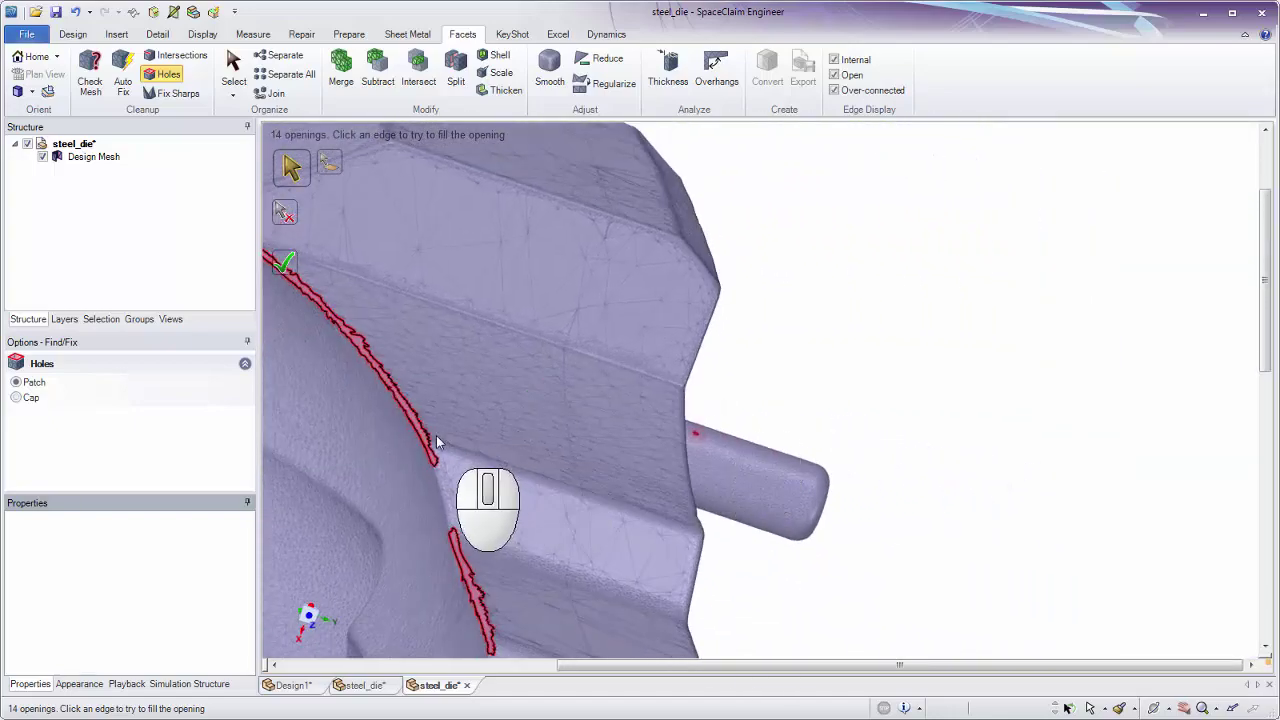
pyautogui.keyDown('shift'); pyautogui.moveTo(466, 520); pyautogui.dragTo(487, 457, button='middle'); pyautogui.keyUp('shift')
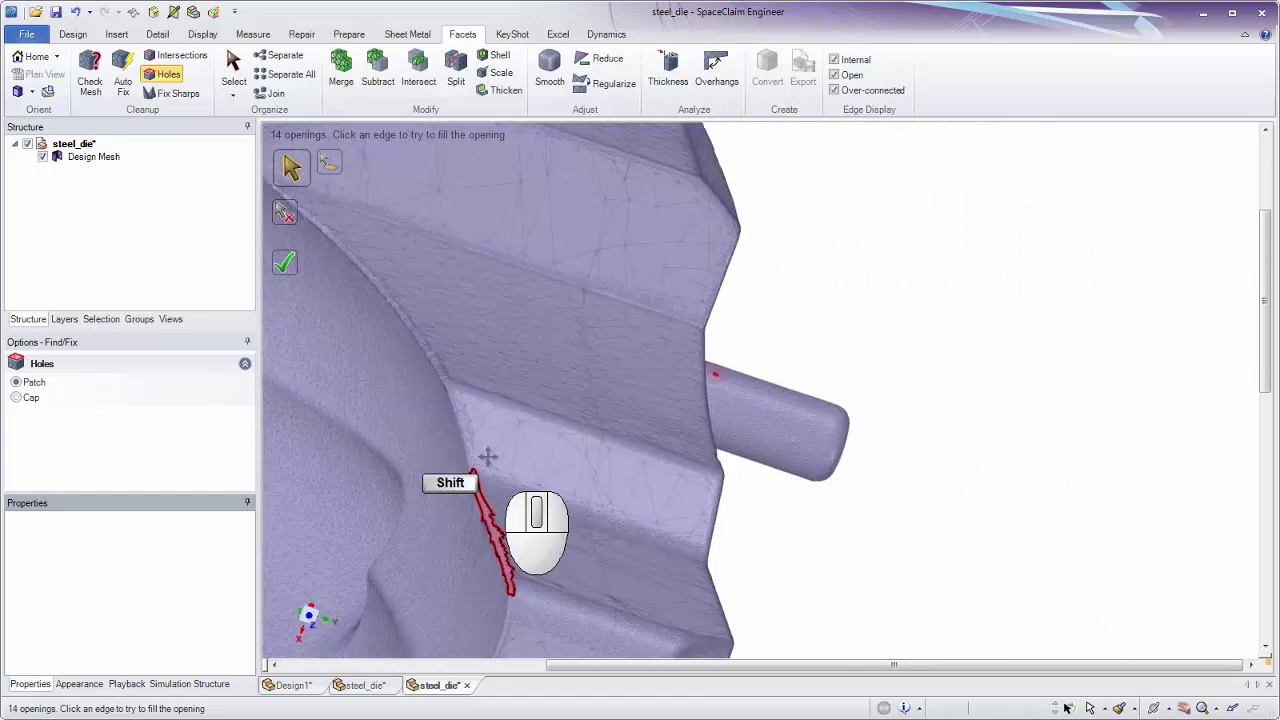
pyautogui.keyDown('ctrl'); pyautogui.moveTo(525, 502); pyautogui.dragTo(639, 508, button='middle'); pyautogui.keyUp('ctrl')
# - Select the small openings on the pin as a group and patch them together, and close the remaining die openings using the Cap option
pyautogui.click(519, 372)
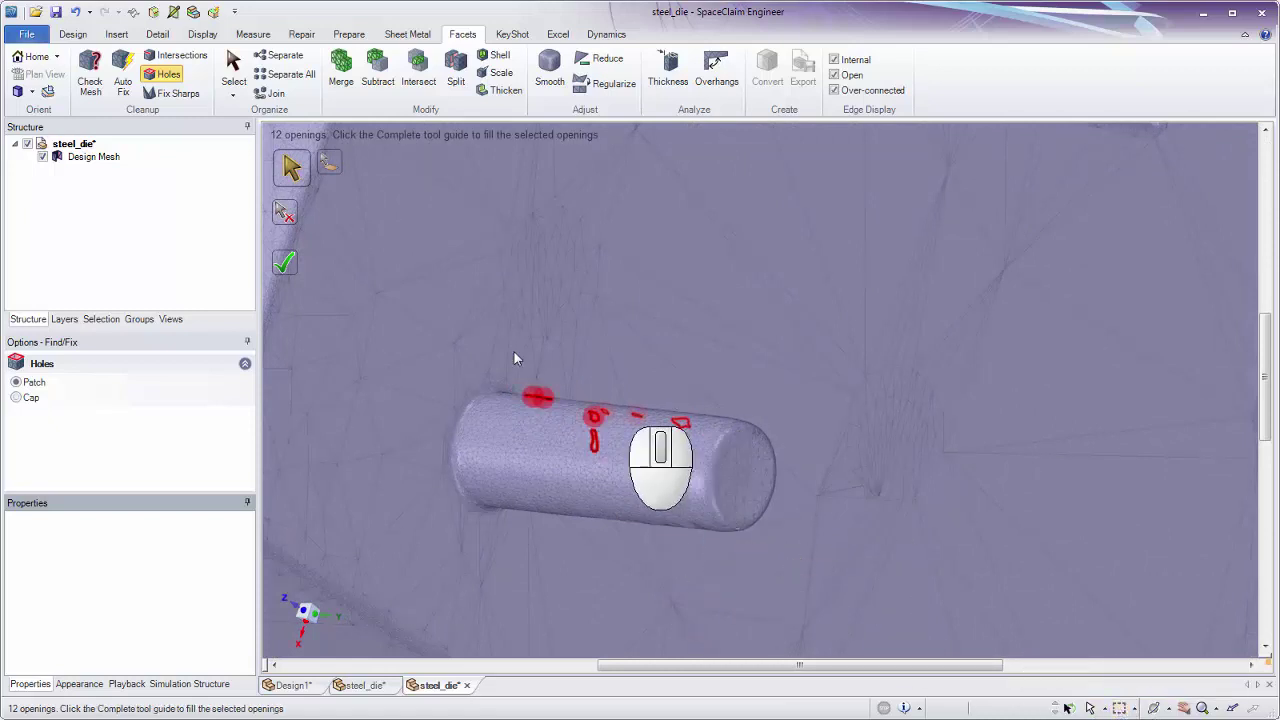
pyautogui.moveTo(456, 323); pyautogui.dragTo(800, 505)
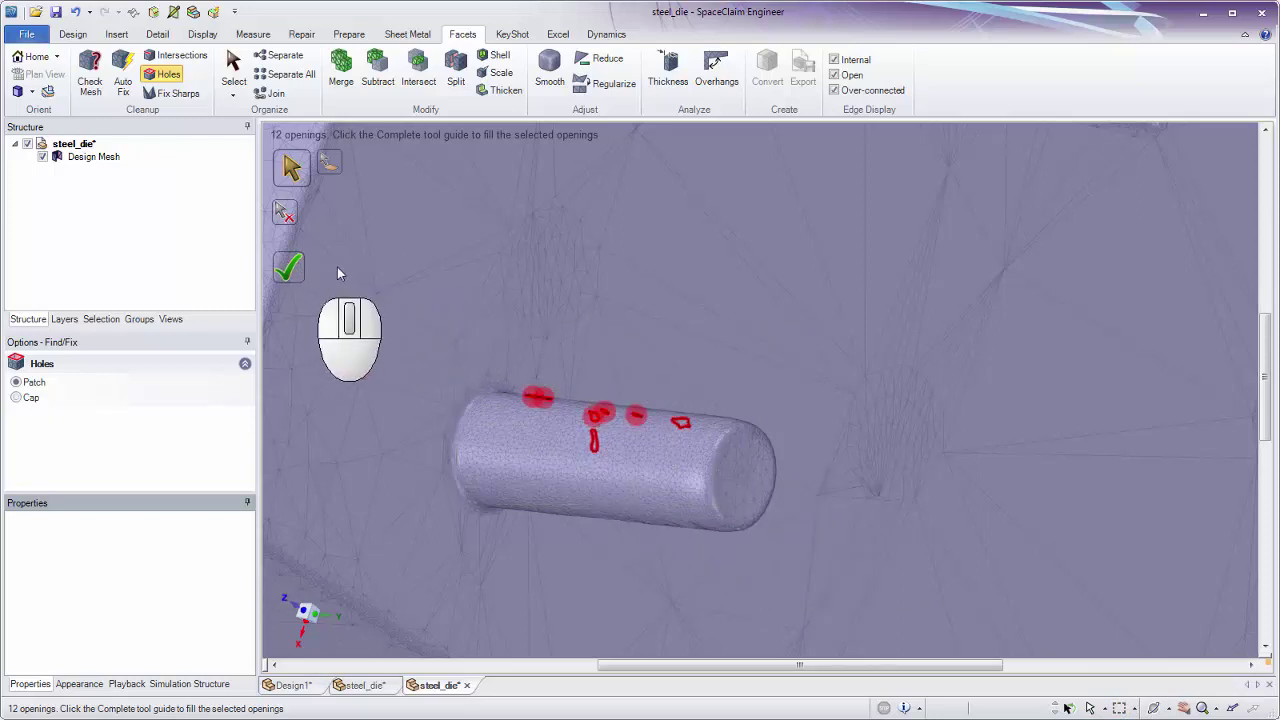
pyautogui.keyDown('ctrl'); pyautogui.moveTo(594, 454); pyautogui.dragTo(824, 454, button='middle'); pyautogui.keyUp('ctrl')
pyautogui.click(616, 185)
pyautogui.moveTo(616, 185); pyautogui.dragTo(1104, 562)
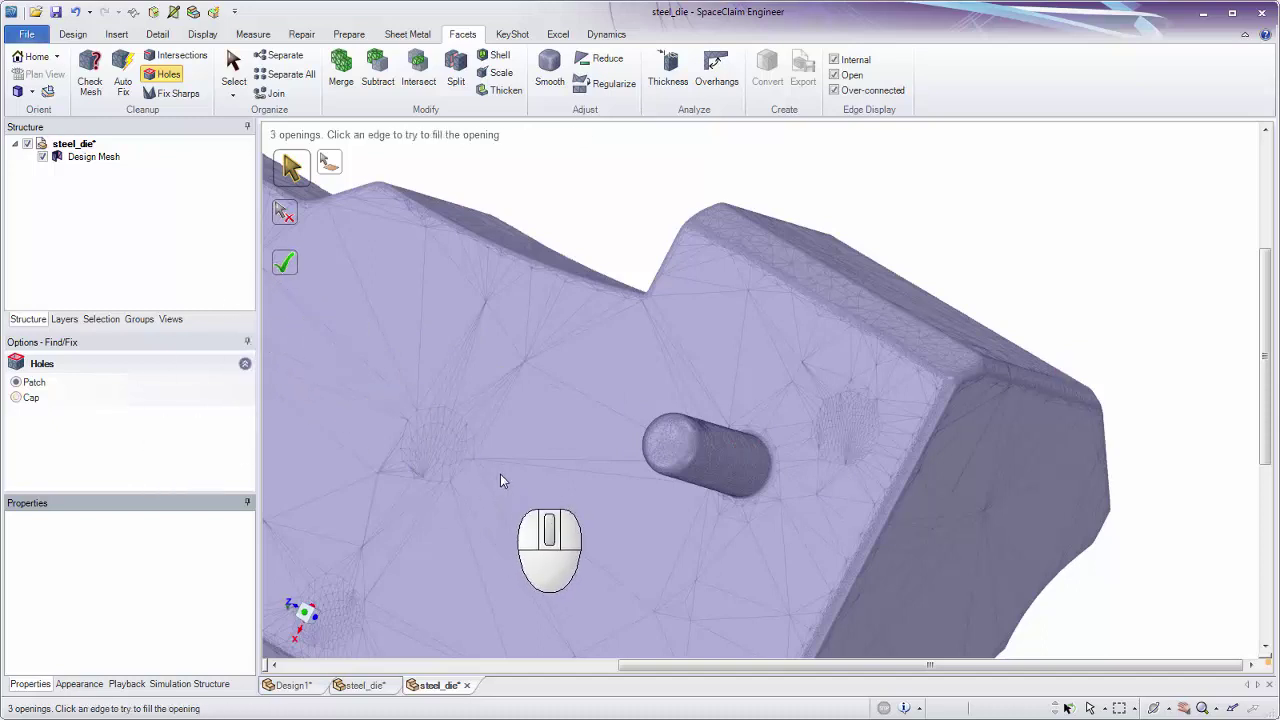
pyautogui.keyDown('ctrl'); pyautogui.moveTo(500, 474); pyautogui.dragTo(748, 408, button='middle'); pyautogui.keyUp('ctrl')
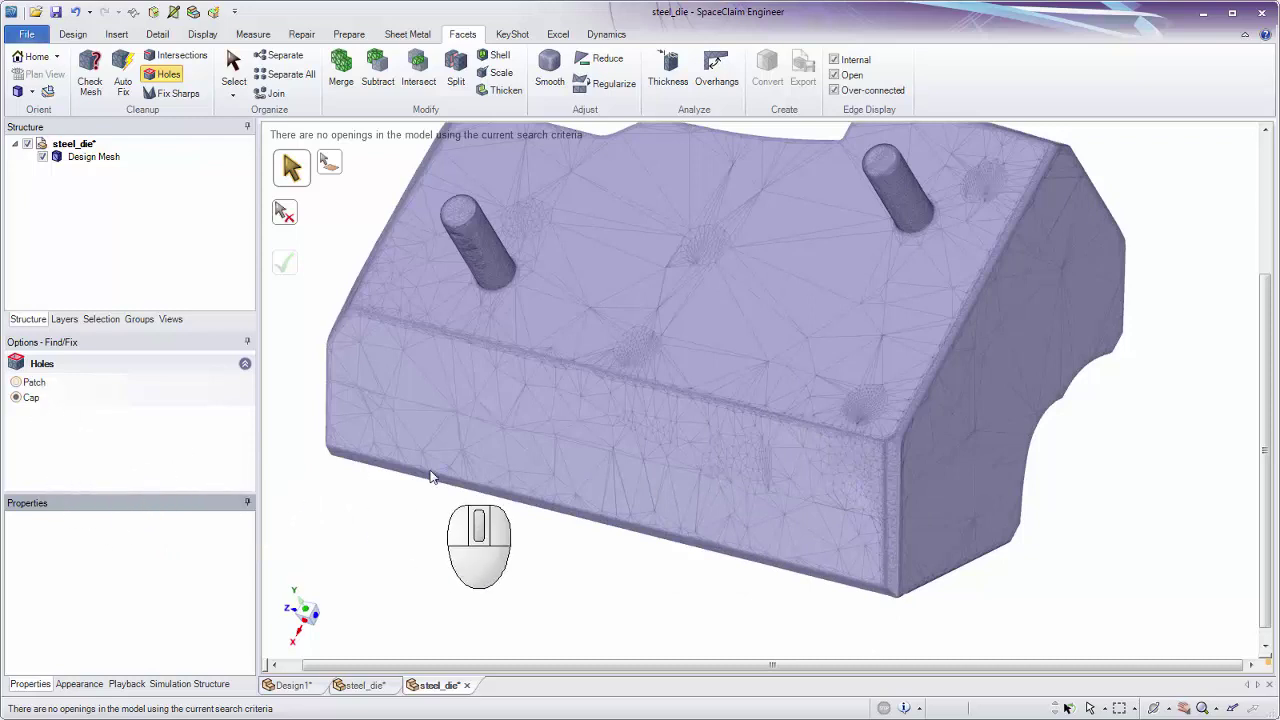
# - Run Check Mesh on the hole-filled die body and close its report
pyautogui.click(91, 85)
pyautogui.click(581, 352)
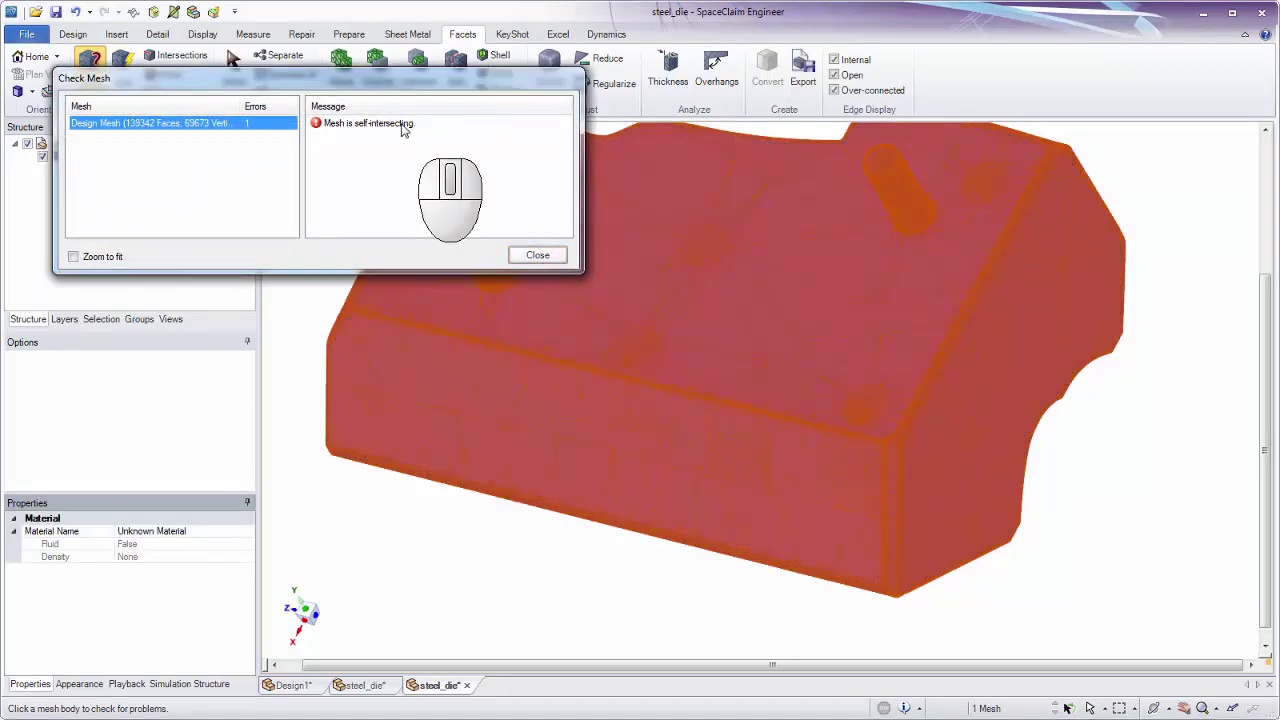
pyautogui.click(537, 254)
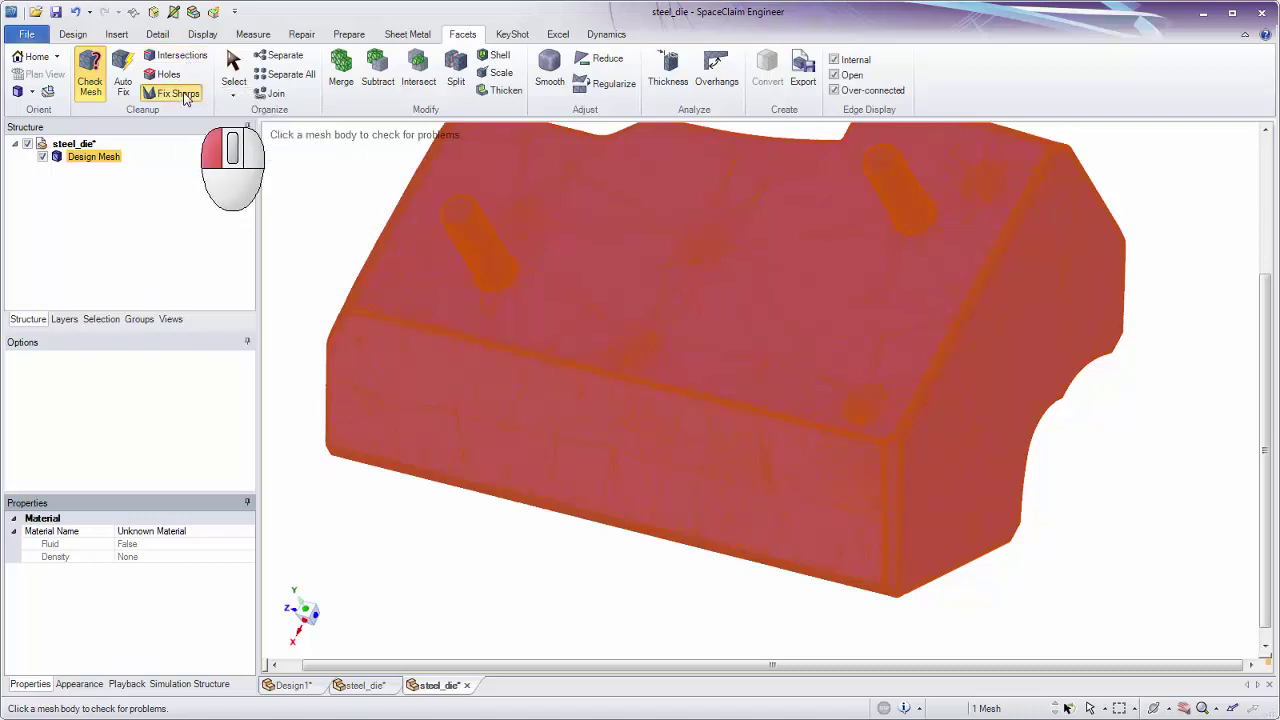
# - Find protrusions on the die with Fix Sharps at 120° edges and 270° vertices, and flatten the pointed spike on its outer edge
pyautogui.click(177, 93)
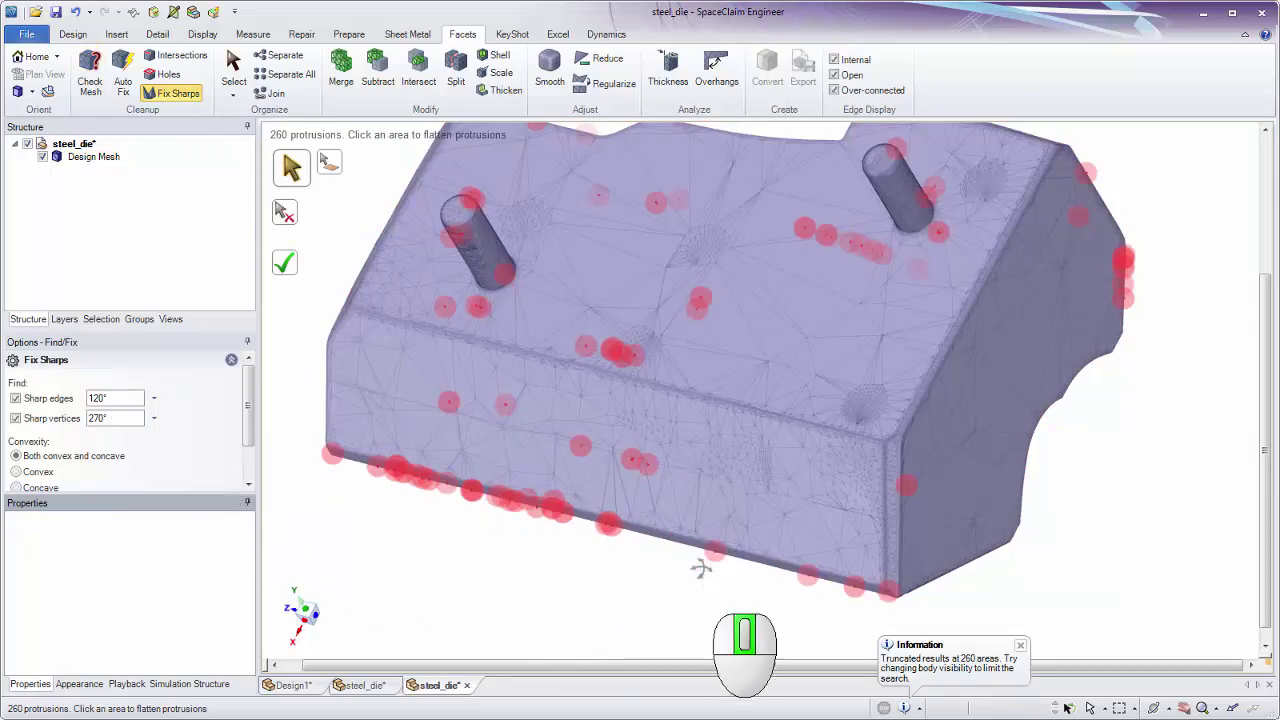
pyautogui.moveTo(700, 569); pyautogui.dragTo(851, 237, button='middle')
pyautogui.moveTo(823, 380); pyautogui.dragTo(884, 322, button='middle')
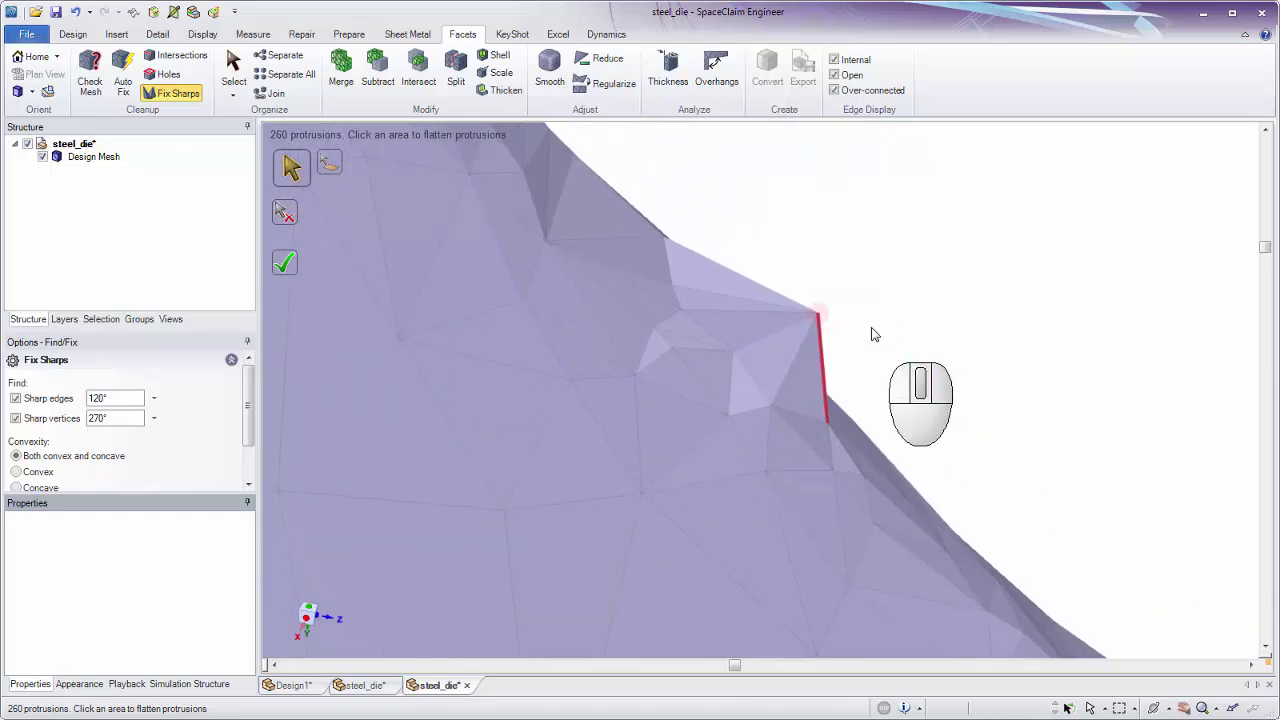
pyautogui.keyDown('ctrl'); pyautogui.moveTo(872, 334); pyautogui.dragTo(851, 370, button='middle'); pyautogui.keyUp('ctrl')
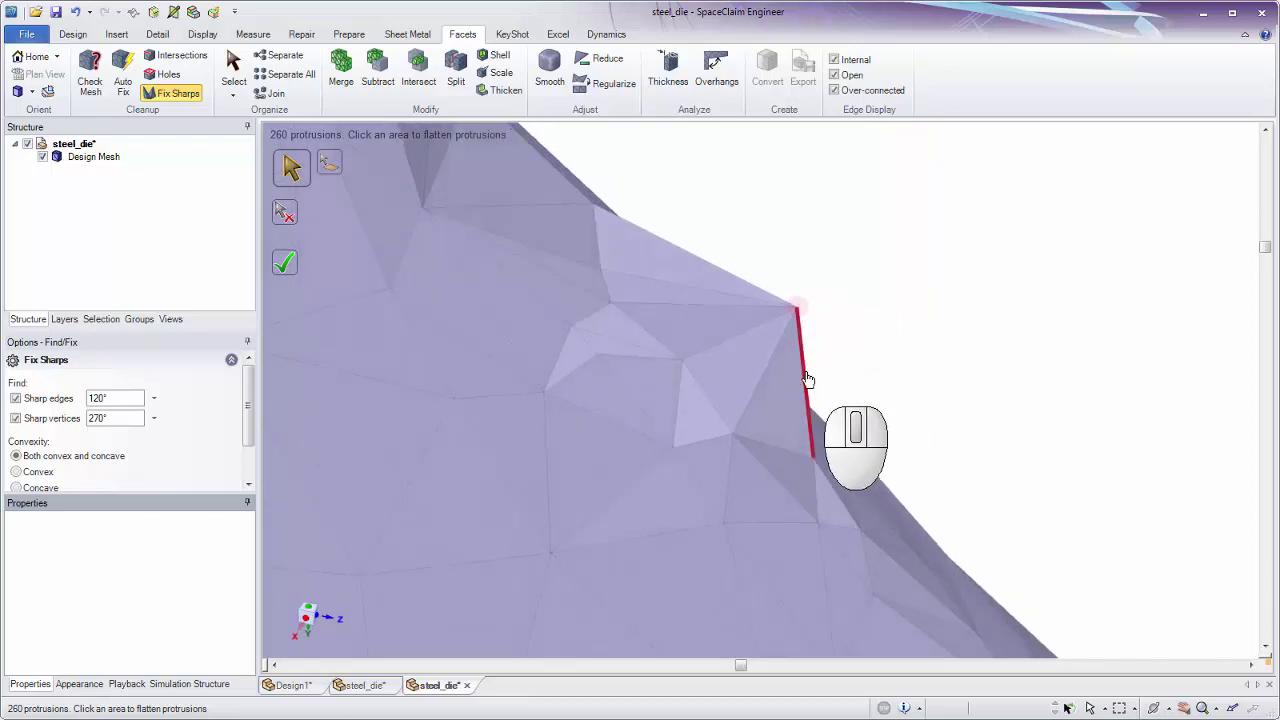
pyautogui.click(807, 380)
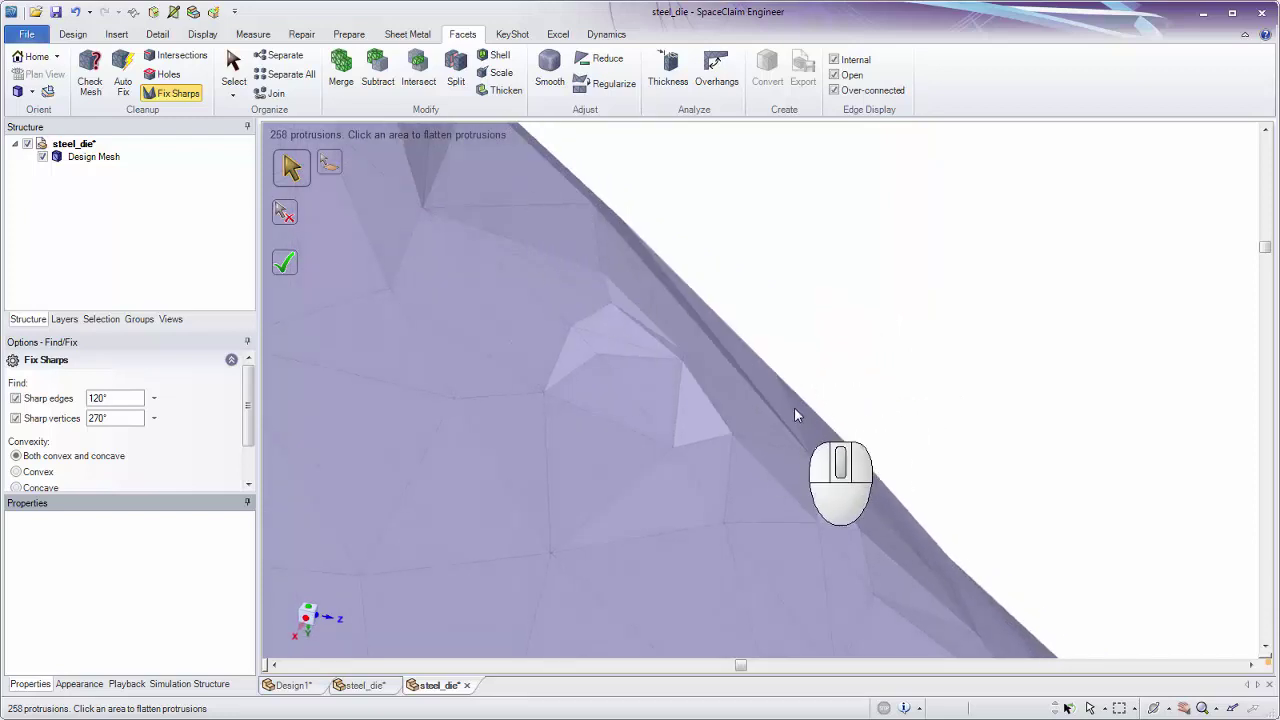
pyautogui.keyDown('ctrl'); pyautogui.moveTo(840, 425); pyautogui.dragTo(837, 280, button='middle'); pyautogui.keyUp('ctrl')
pyautogui.keyDown('shift'); pyautogui.moveTo(885, 400); pyautogui.dragTo(830, 362, button='middle'); pyautogui.keyUp('shift')
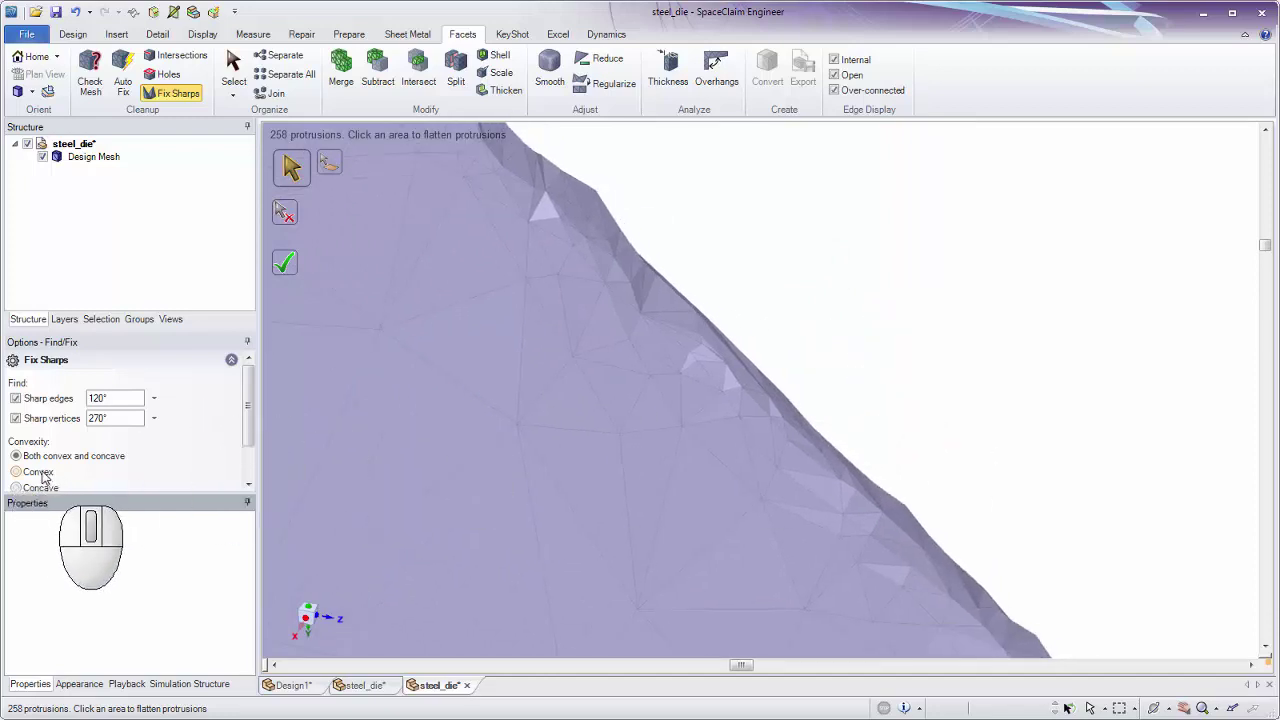
# - Try to flatten the narrow pair of highlighted sharp edges farther along the die's outer edge, and undo the result
pyautogui.moveTo(871, 531)
pyautogui.keyDown('shift'); pyautogui.mouseDown(button='middle')
pyautogui.moveTo(509, 177)
pyautogui.moveTo(697, 389)
pyautogui.moveTo(815, 400)
pyautogui.mouseUp(button='middle'); pyautogui.keyUp('shift')
pyautogui.keyDown('ctrl'); pyautogui.scroll(5, 790, 405); pyautogui.keyUp('ctrl')
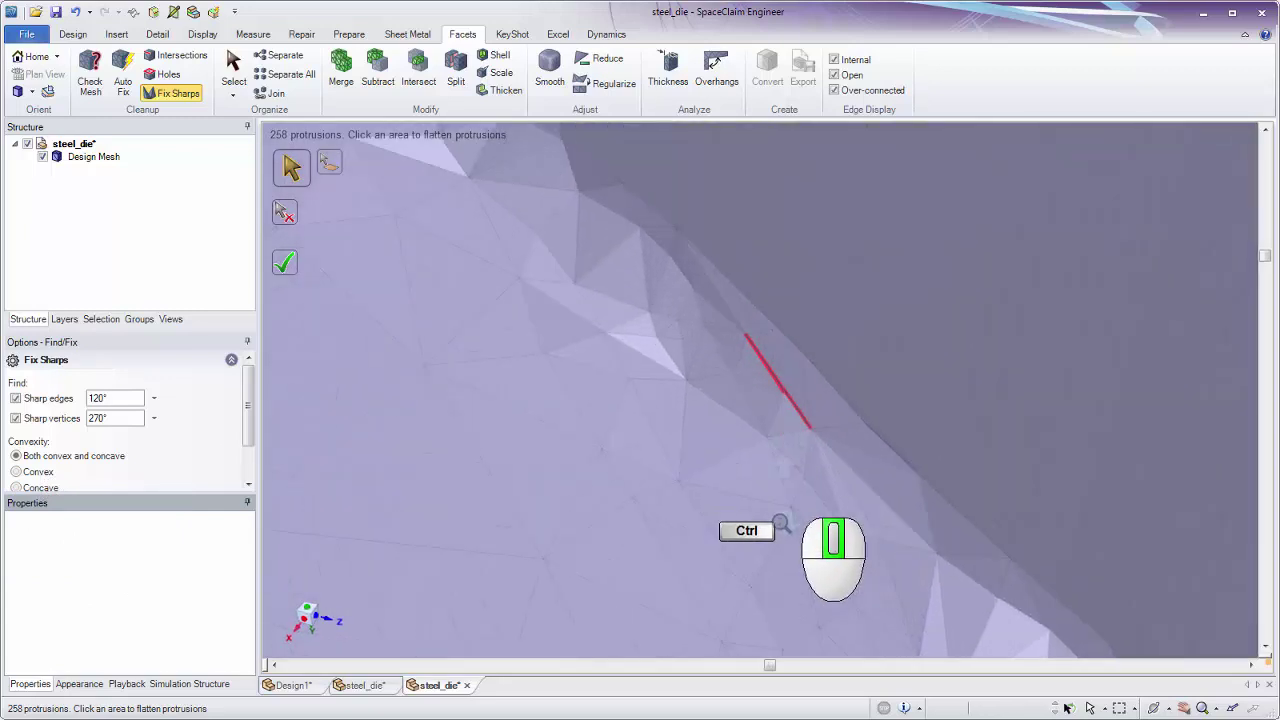
pyautogui.scroll(3, 786, 408)
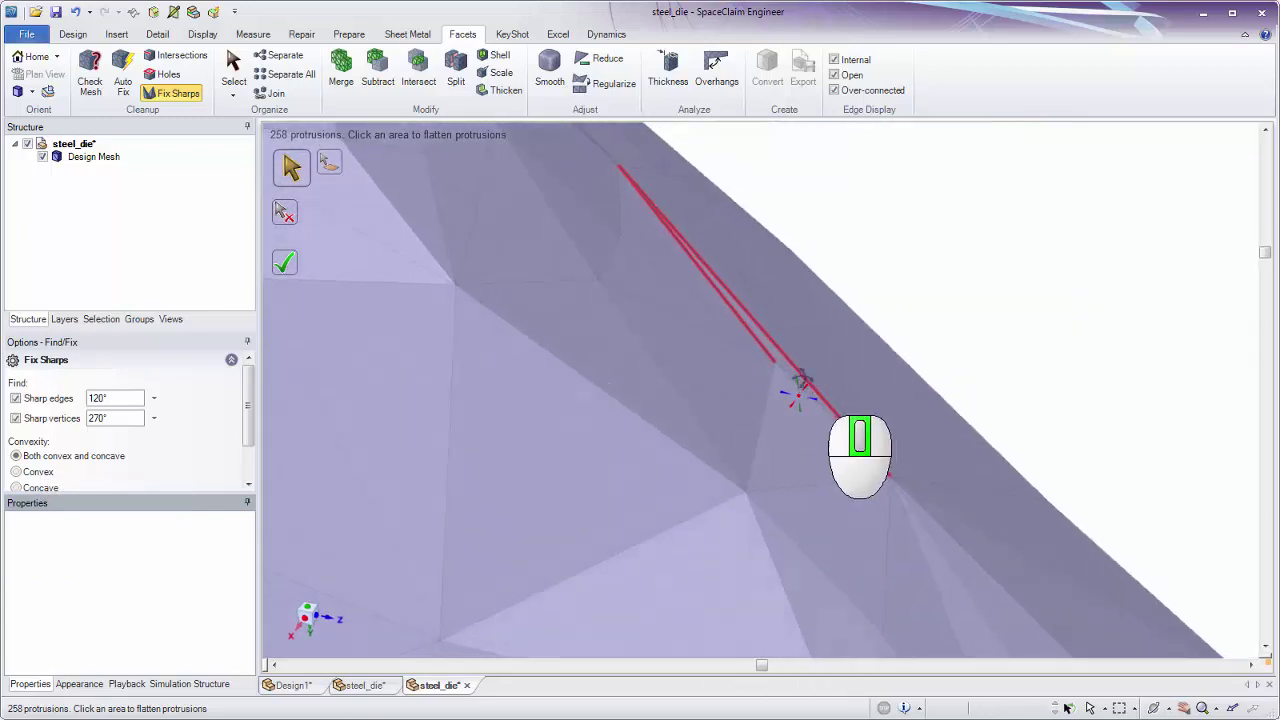
pyautogui.moveTo(786, 406)
pyautogui.keyDown('ctrl'); pyautogui.mouseDown(button='middle')
pyautogui.moveTo(784, 418)
pyautogui.moveTo(774, 378)
pyautogui.moveTo(783, 392)
pyautogui.moveTo(766, 383)
pyautogui.moveTo(760, 411)
pyautogui.mouseUp(button='middle'); pyautogui.keyUp('ctrl')
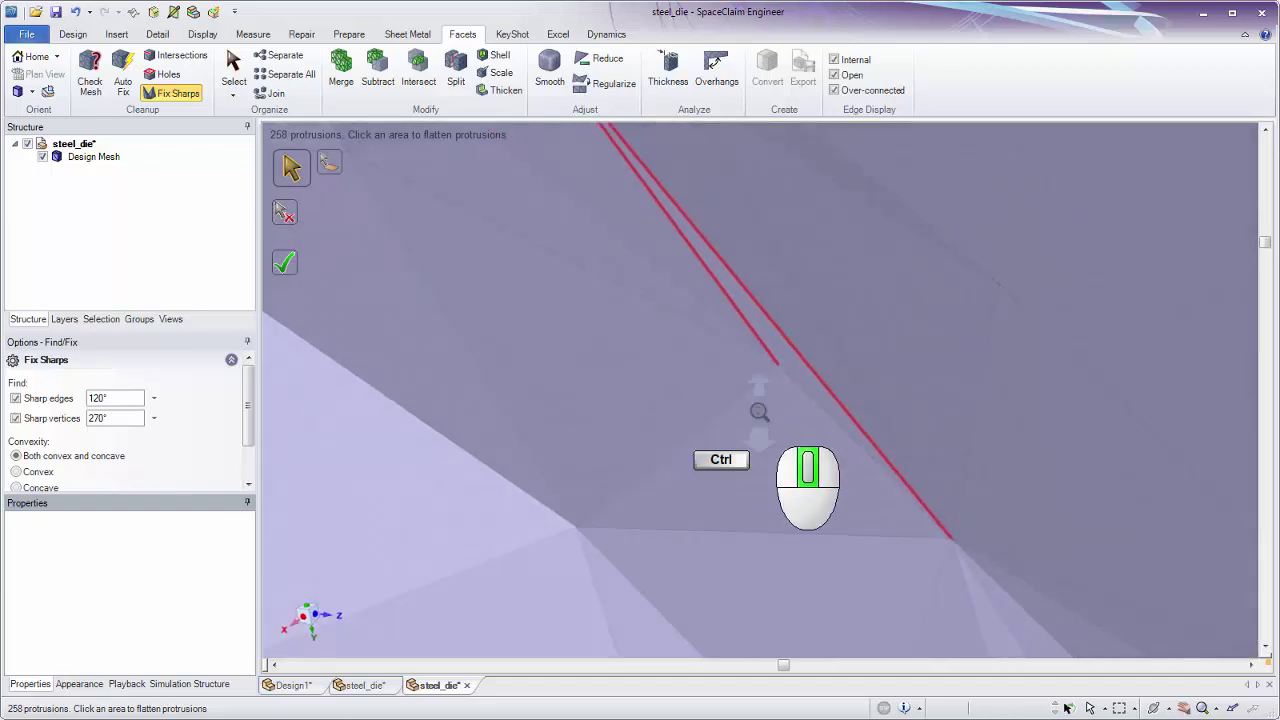
pyautogui.keyDown('ctrl'); pyautogui.scroll(-2, 750, 387); pyautogui.keyUp('ctrl')
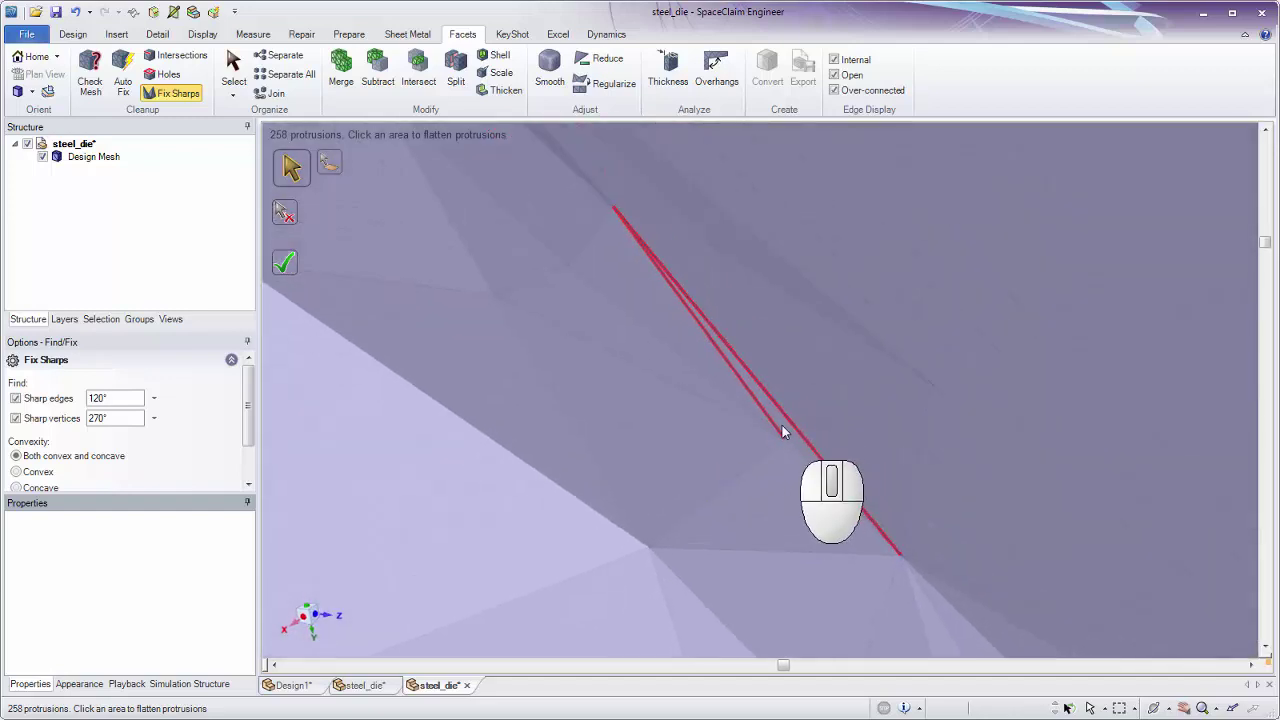
pyautogui.click(810, 478)
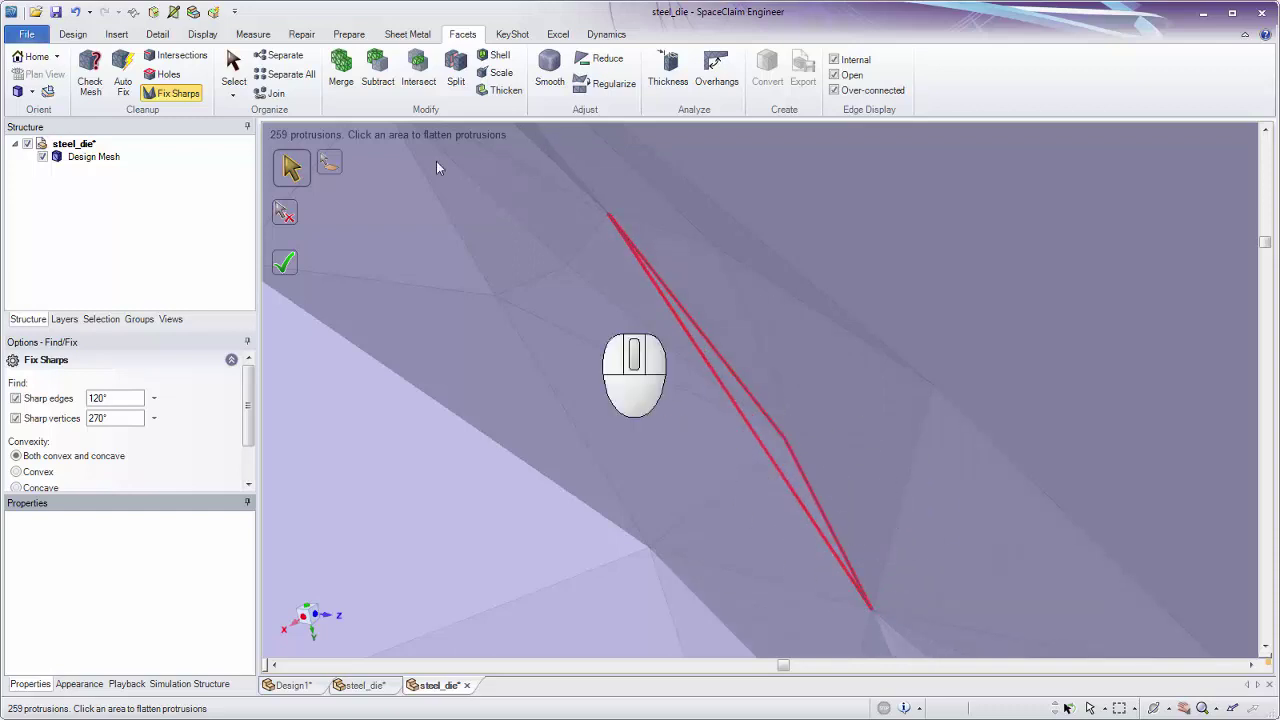
pyautogui.click(76, 14)
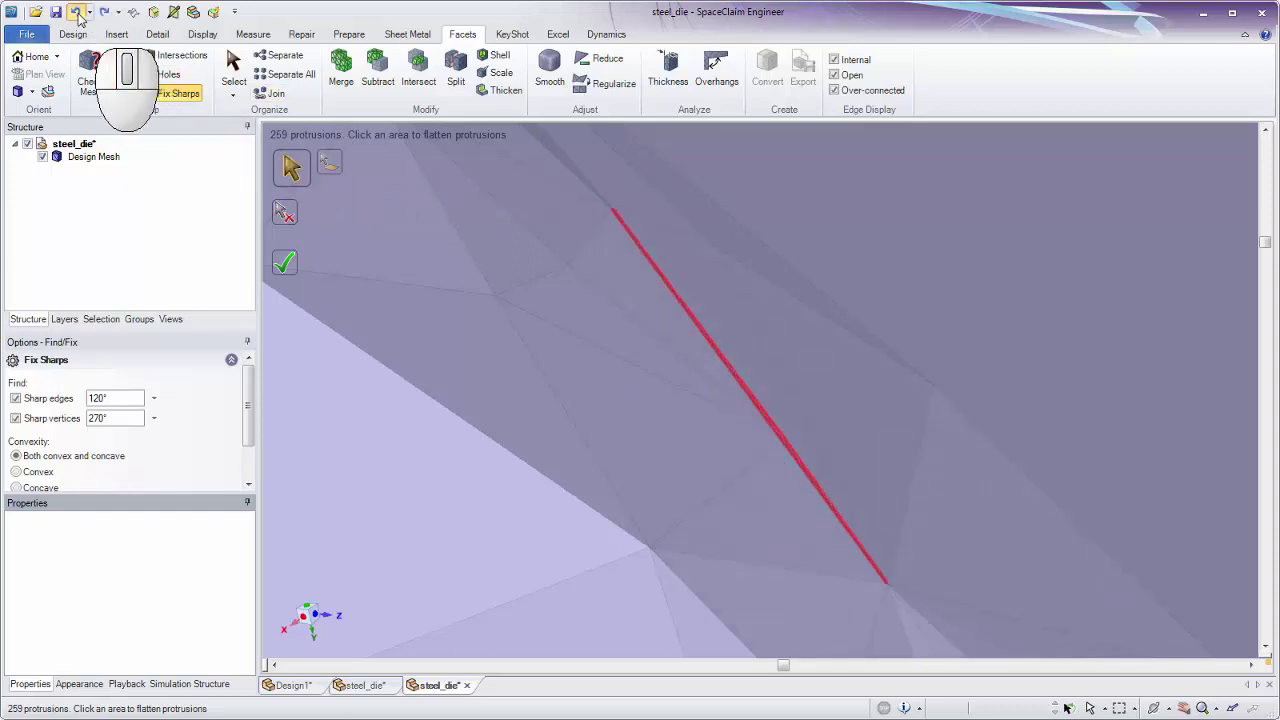
# - Flatten the narrow sharp sliver by picking the shorter of its two highlighted edges
pyautogui.click(743, 389)
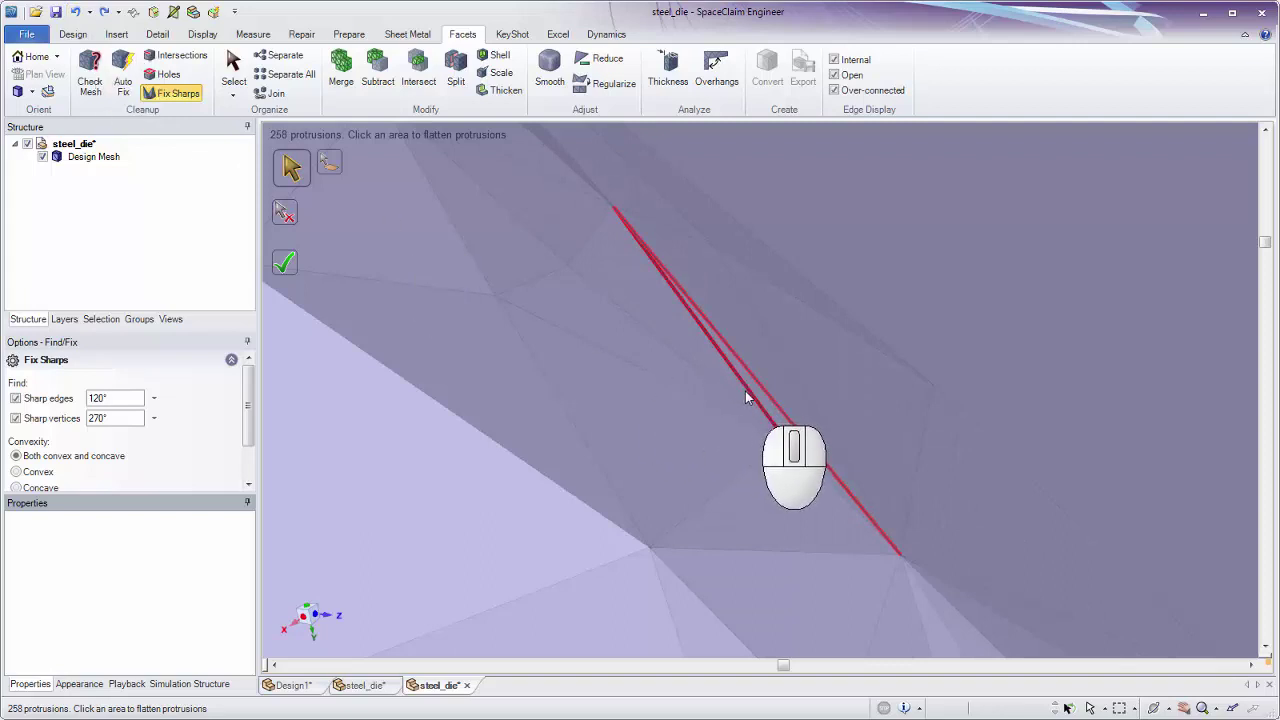
pyautogui.click(745, 397)
pyautogui.moveTo(744, 428); pyautogui.dragTo(863, 194, button='middle')
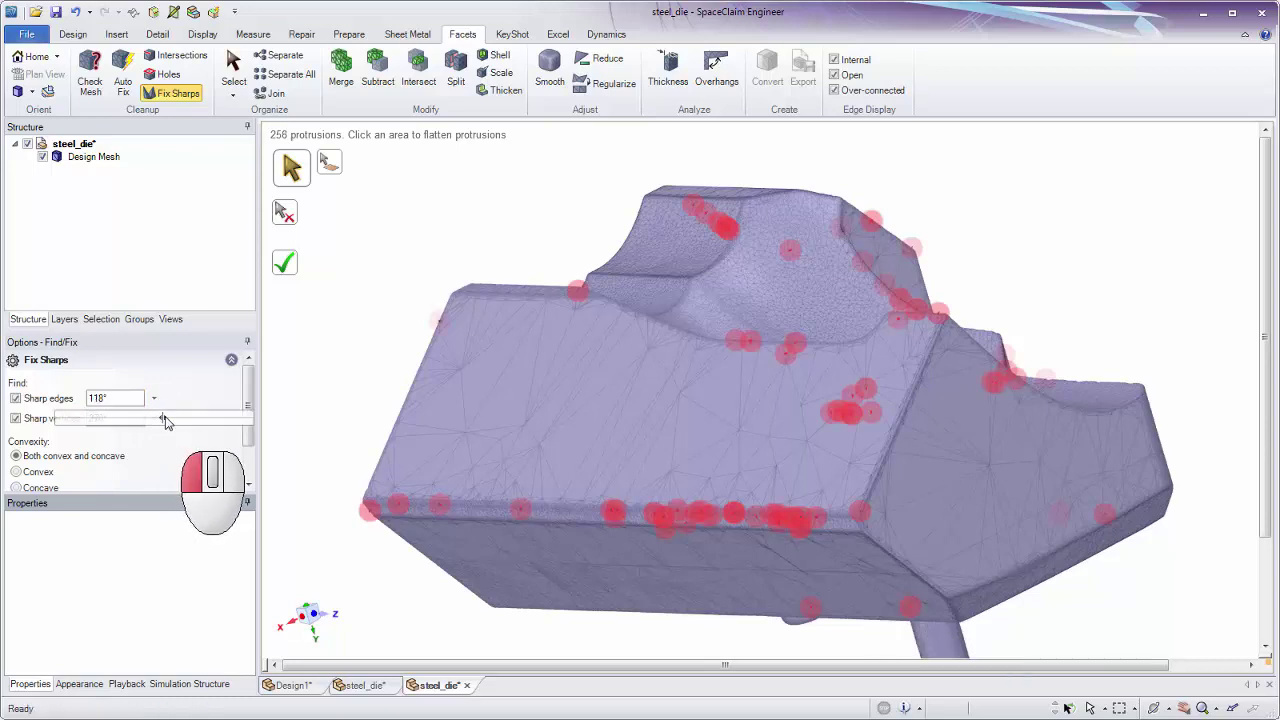
# - Try the sharp edges threshold at 230° and return it to 120°
pyautogui.moveTo(224, 422); pyautogui.dragTo(231, 422)
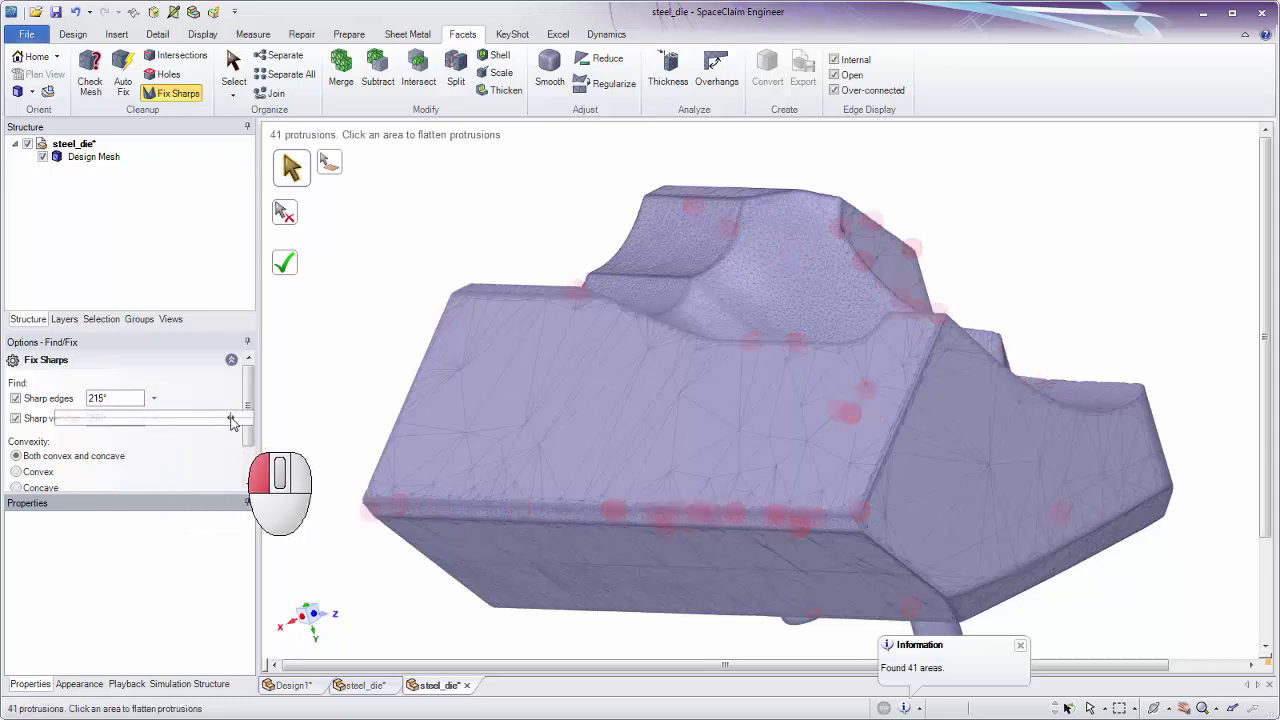
pyautogui.moveTo(243, 420); pyautogui.dragTo(243, 420)
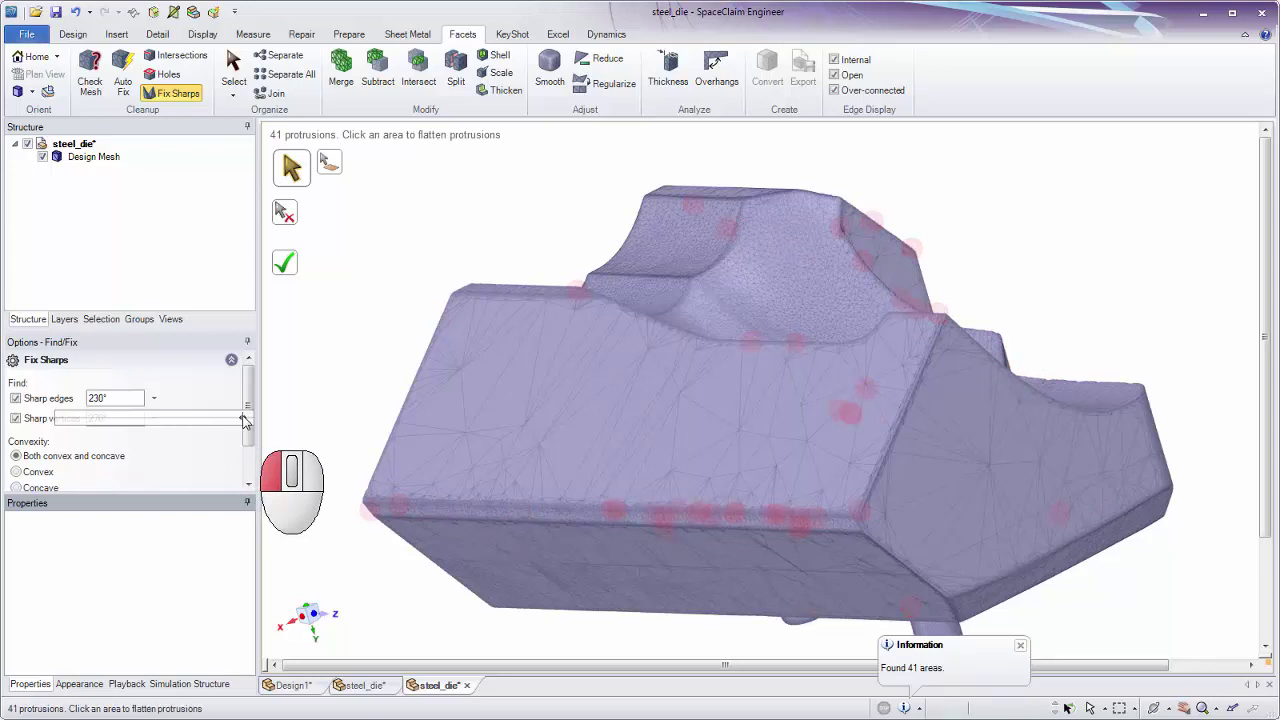
pyautogui.moveTo(243, 420); pyautogui.dragTo(156, 416)
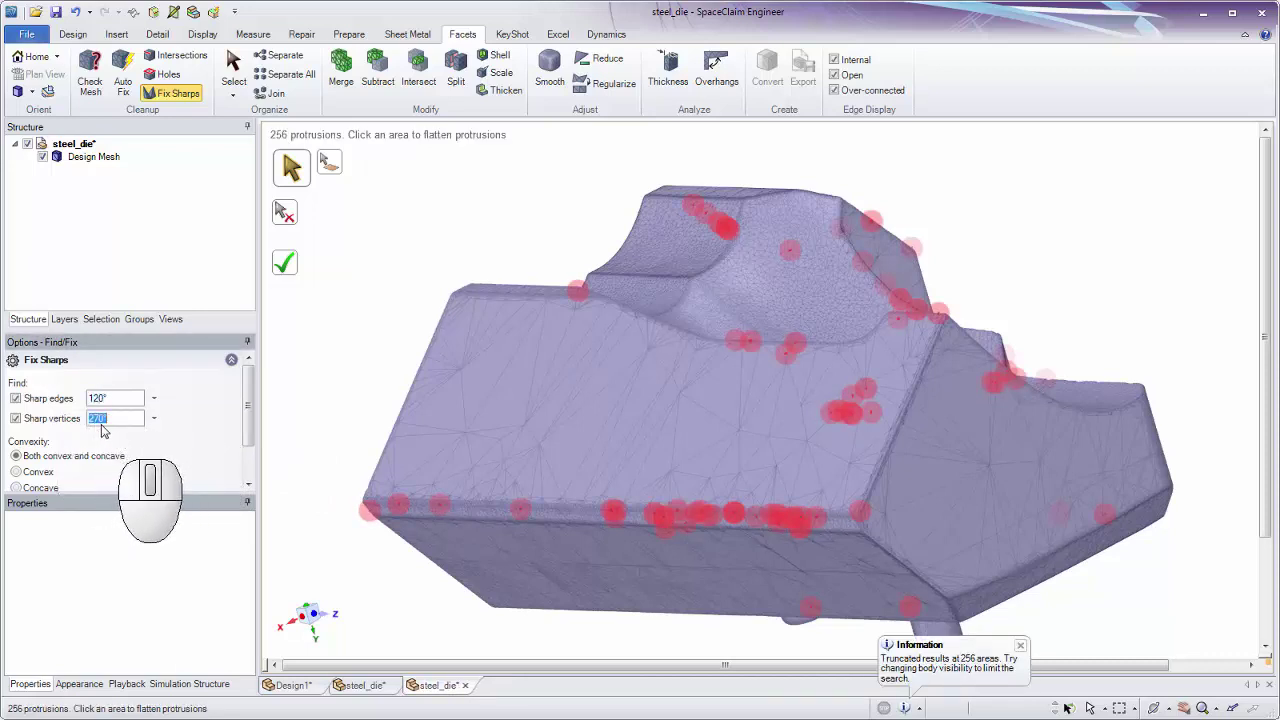
# - Try the sharp vertices threshold at 331° and return it to 270°
pyautogui.click(154, 420)
pyautogui.moveTo(154, 440); pyautogui.dragTo(98, 418)
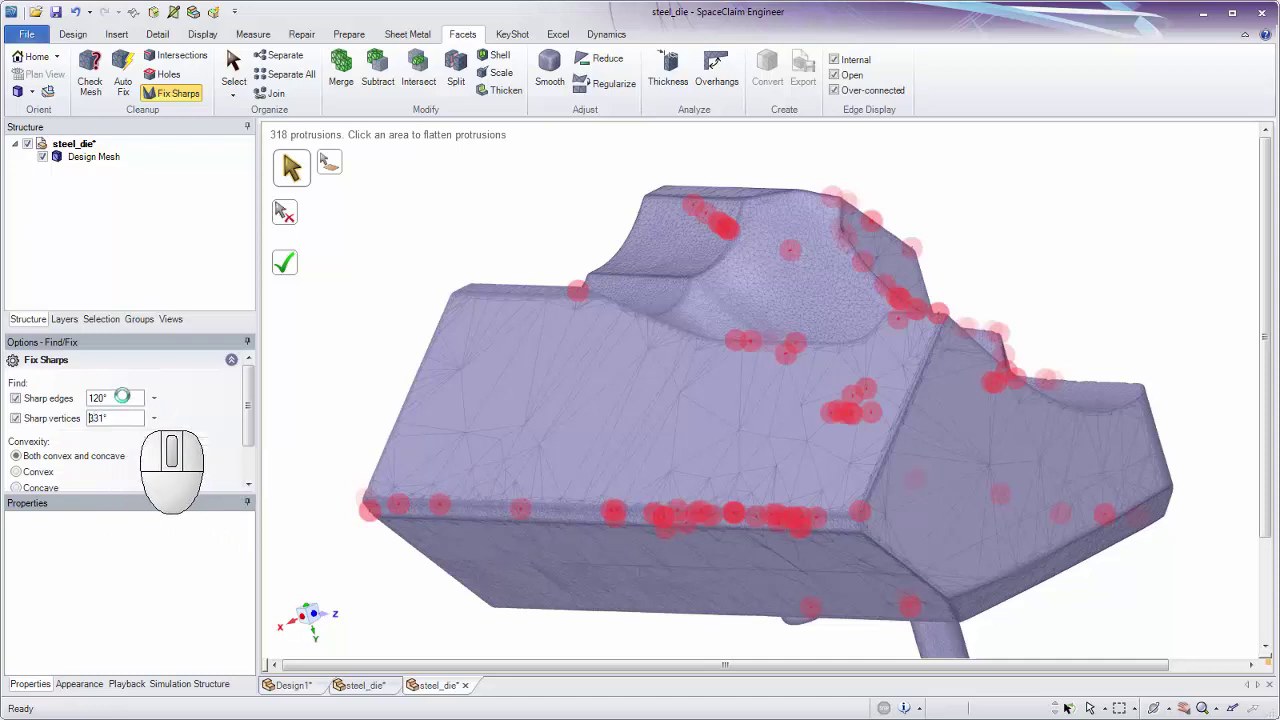
pyautogui.click(108, 417)
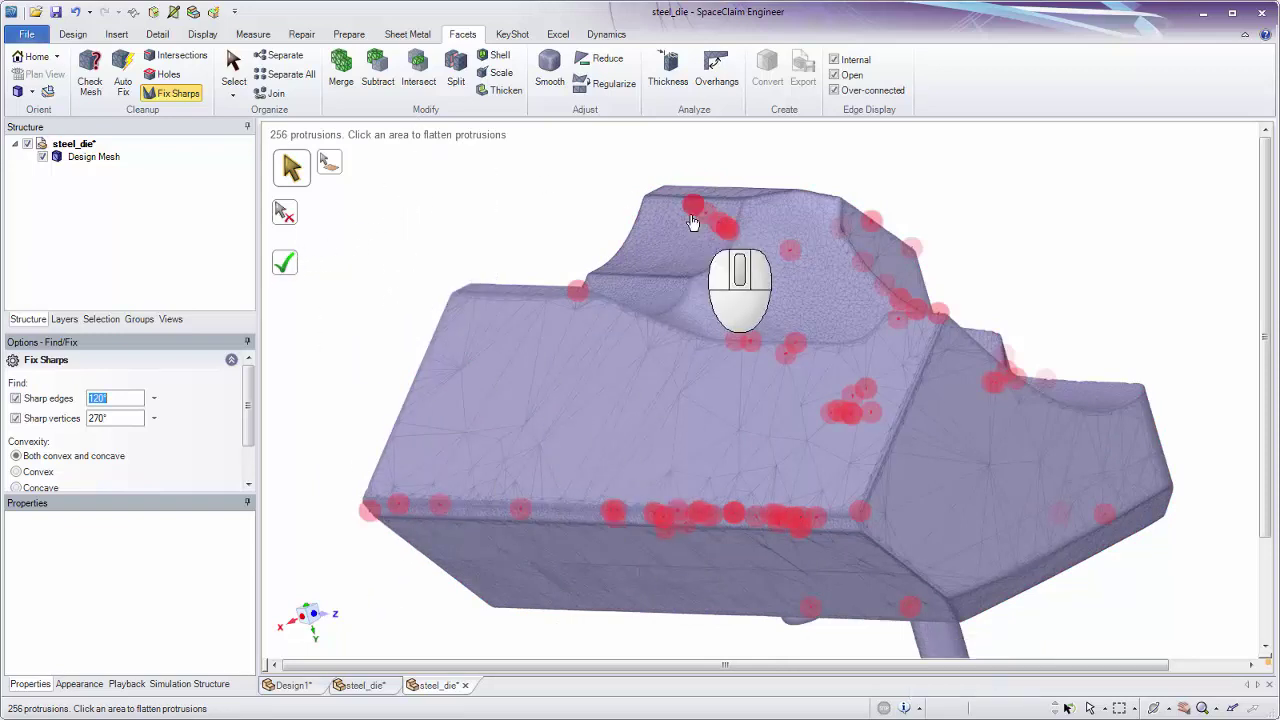
# - Flatten all remaining protrusions on the die in repeated Fix Sharps passes at 120° edges and 270° vertices, and end the tool
pyautogui.click(287, 267)
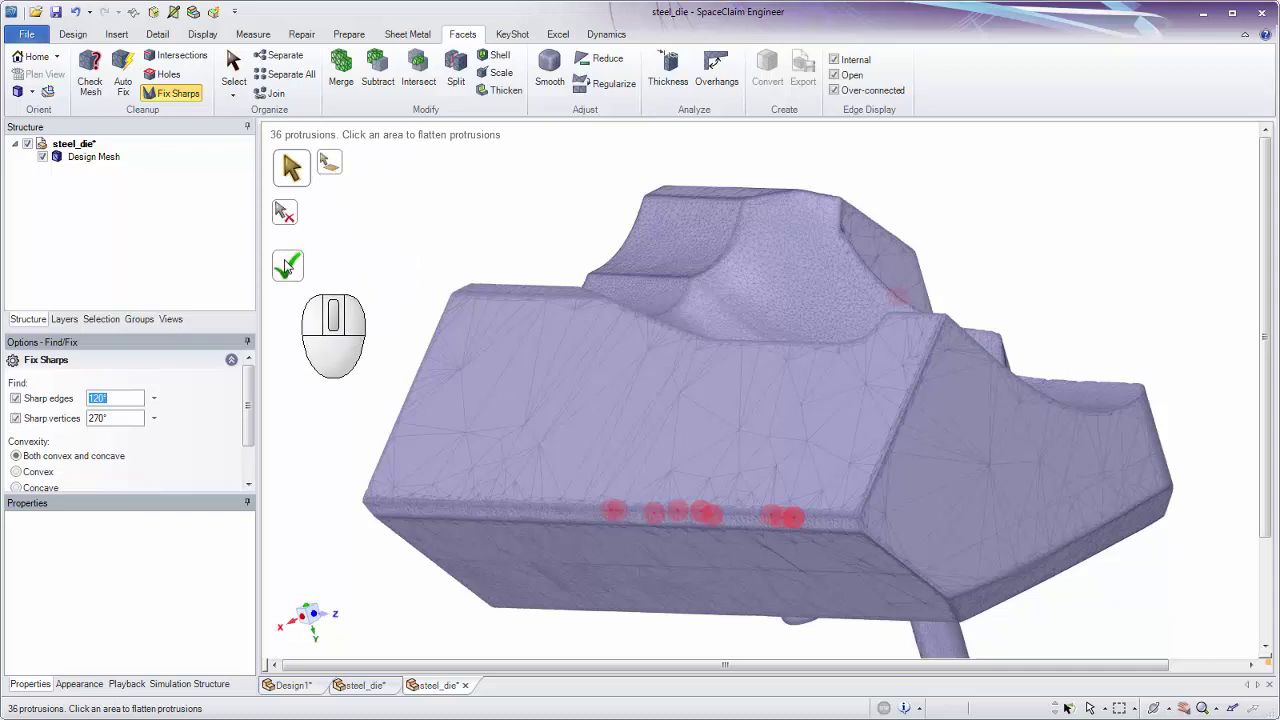
pyautogui.click(287, 266)
pyautogui.click(287, 266)
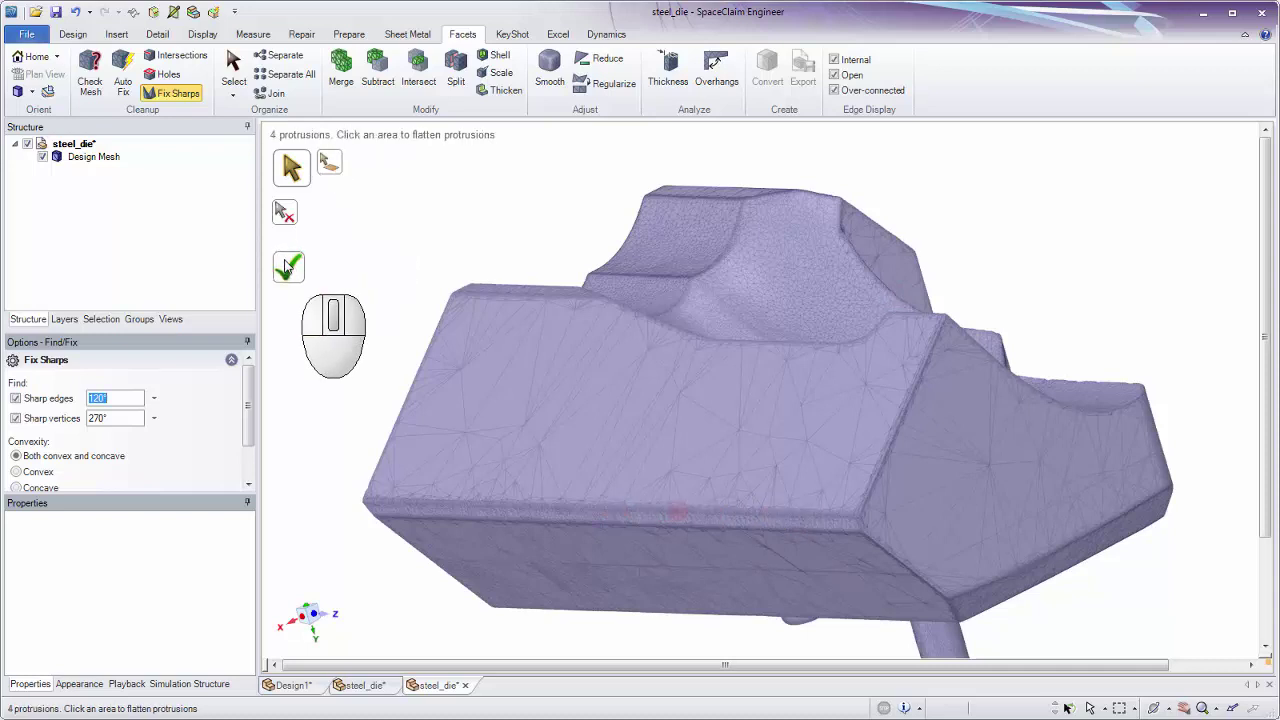
pyautogui.click(287, 266)
pyautogui.click(287, 266)
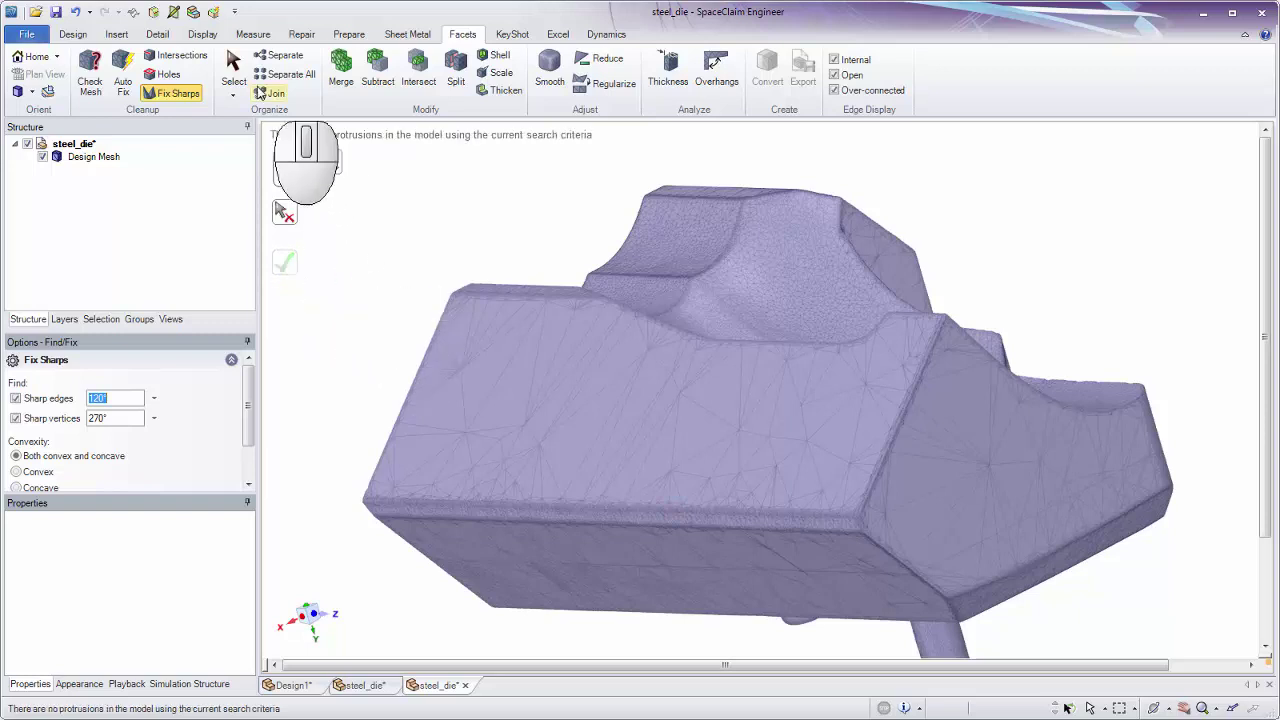
pyautogui.click(234, 68)
# - Run Check Mesh on the repaired die body and review the reported geometry problems
pyautogui.moveTo(443, 271); pyautogui.dragTo(600, 290, button='middle')
pyautogui.click(92, 85)
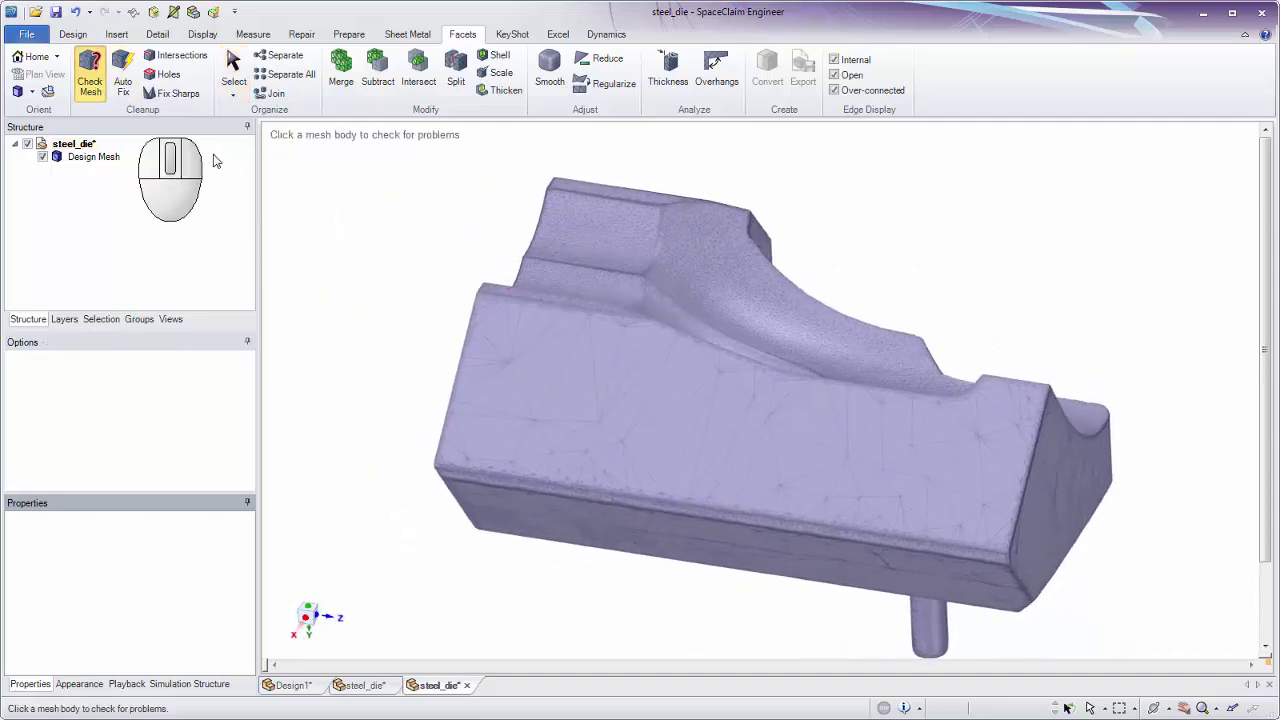
pyautogui.click(549, 370)
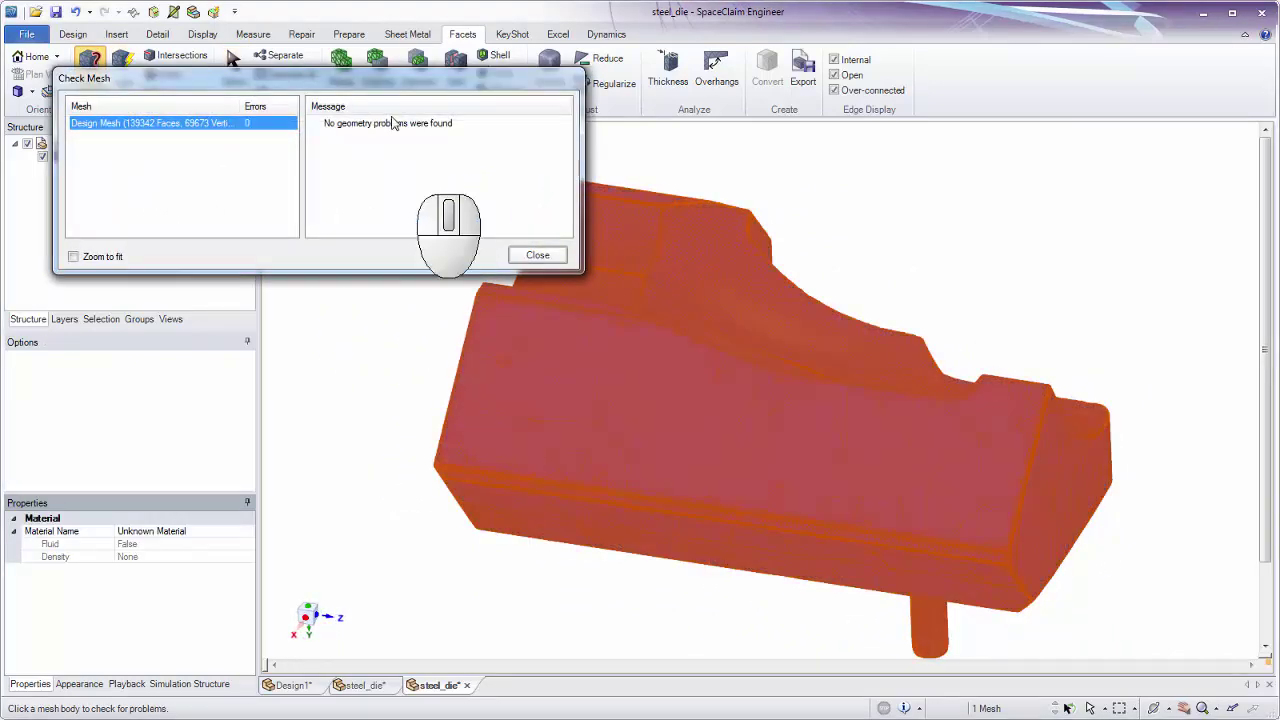
pyautogui.moveTo(386, 86); pyautogui.dragTo(388, 166)
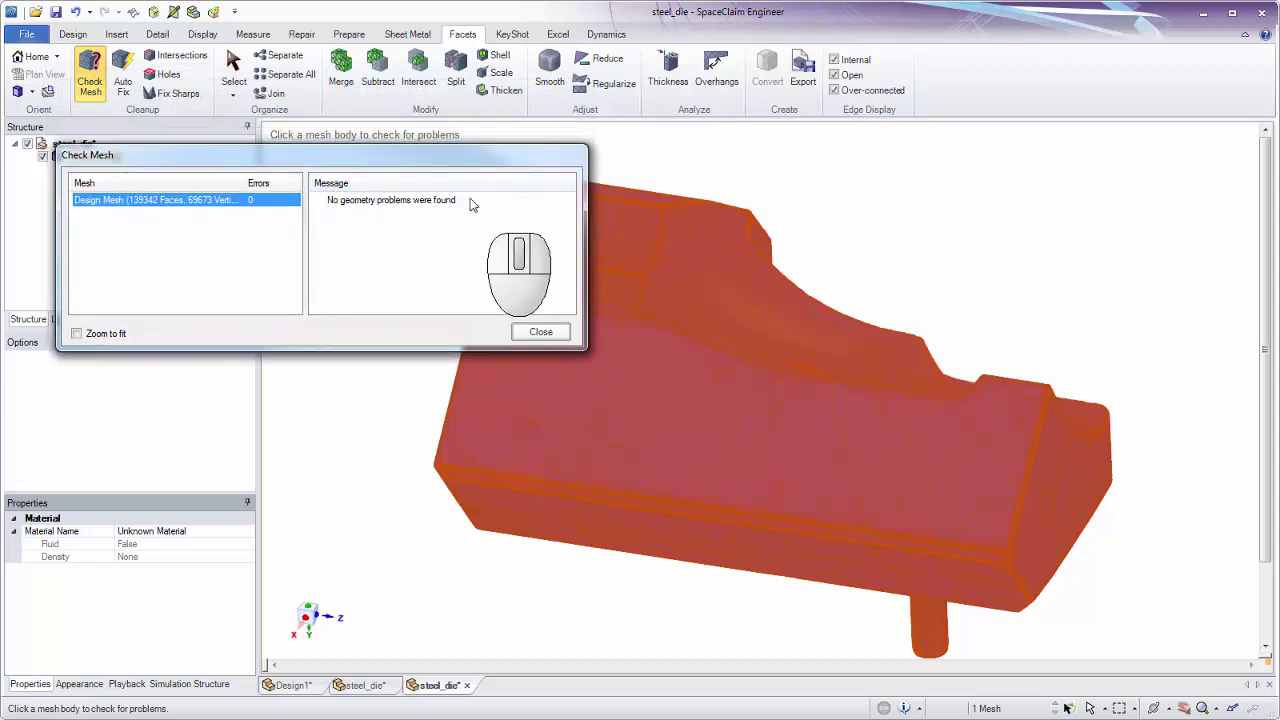
# - Repeat the mesh check on the die body and close its report
pyautogui.click(91, 76)
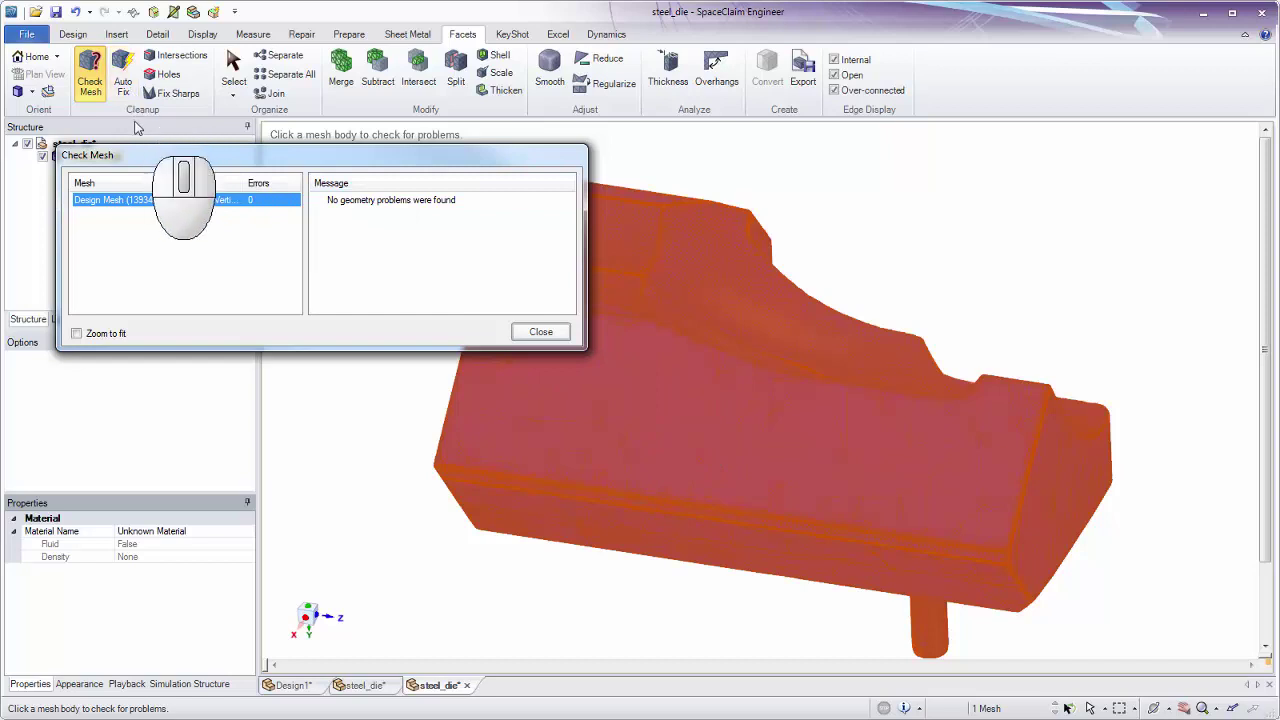
pyautogui.click(331, 407)
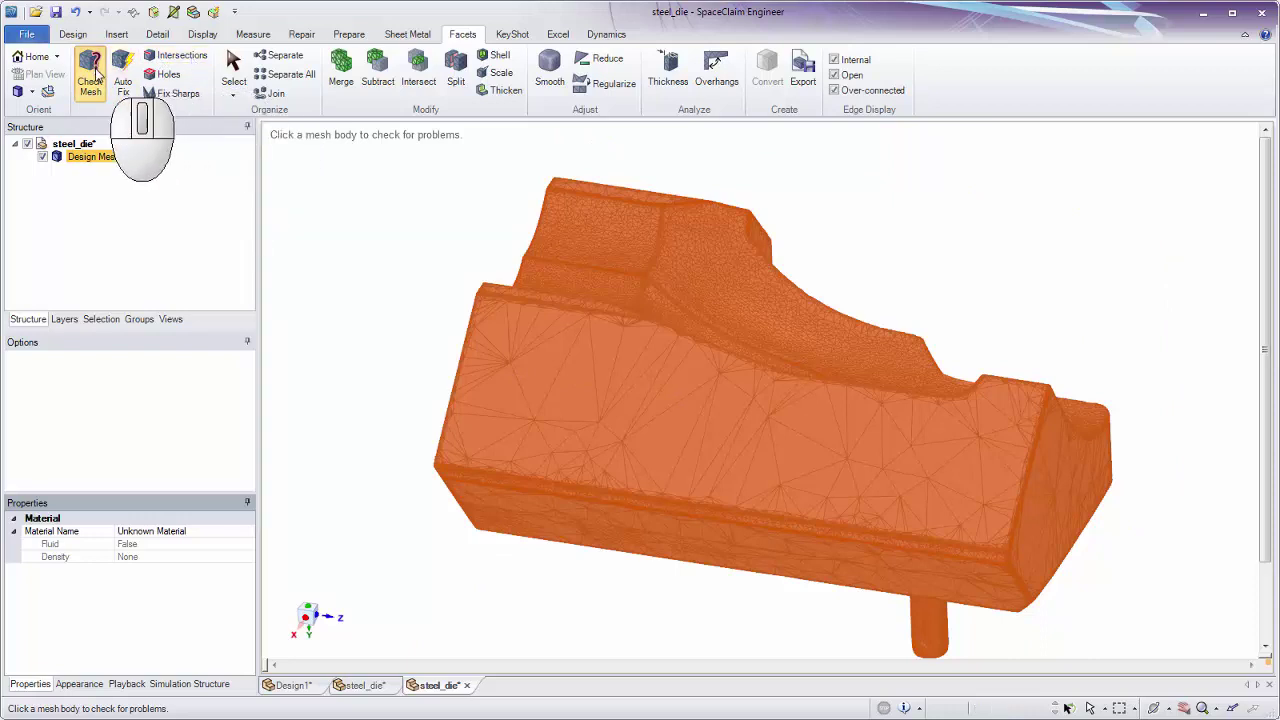
pyautogui.click(506, 358)
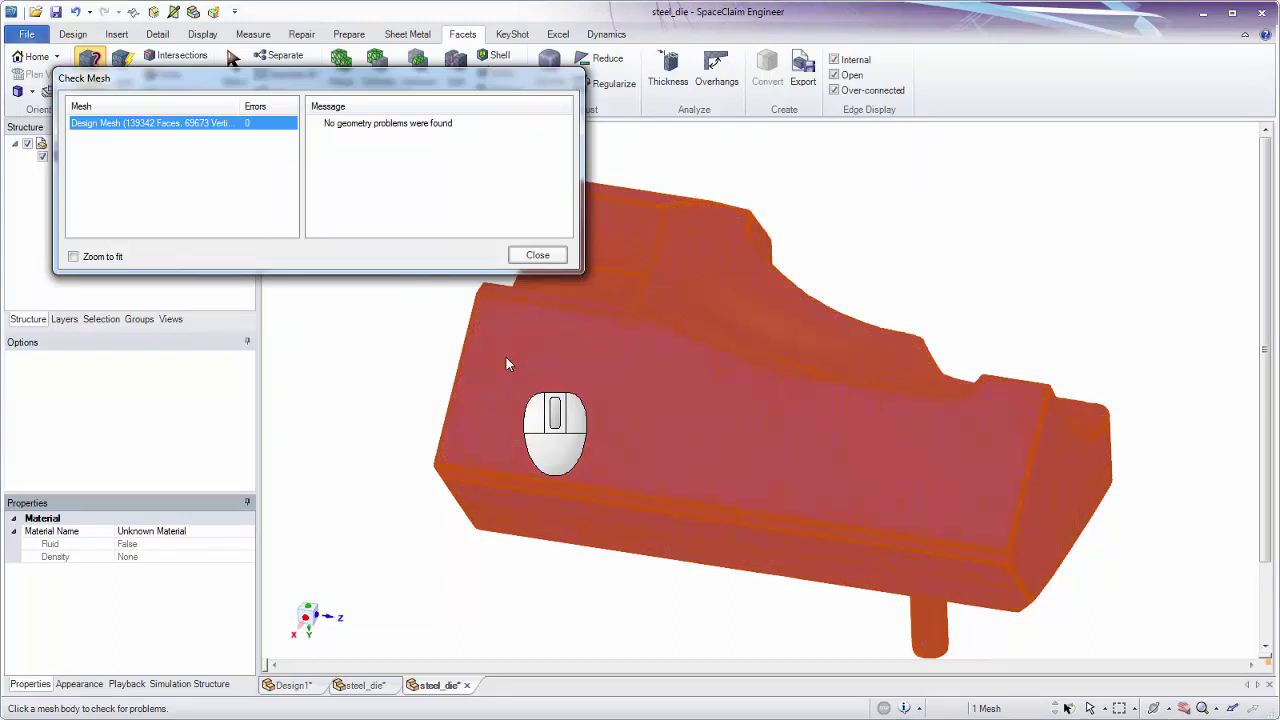
pyautogui.moveTo(320, 80); pyautogui.dragTo(314, 152)
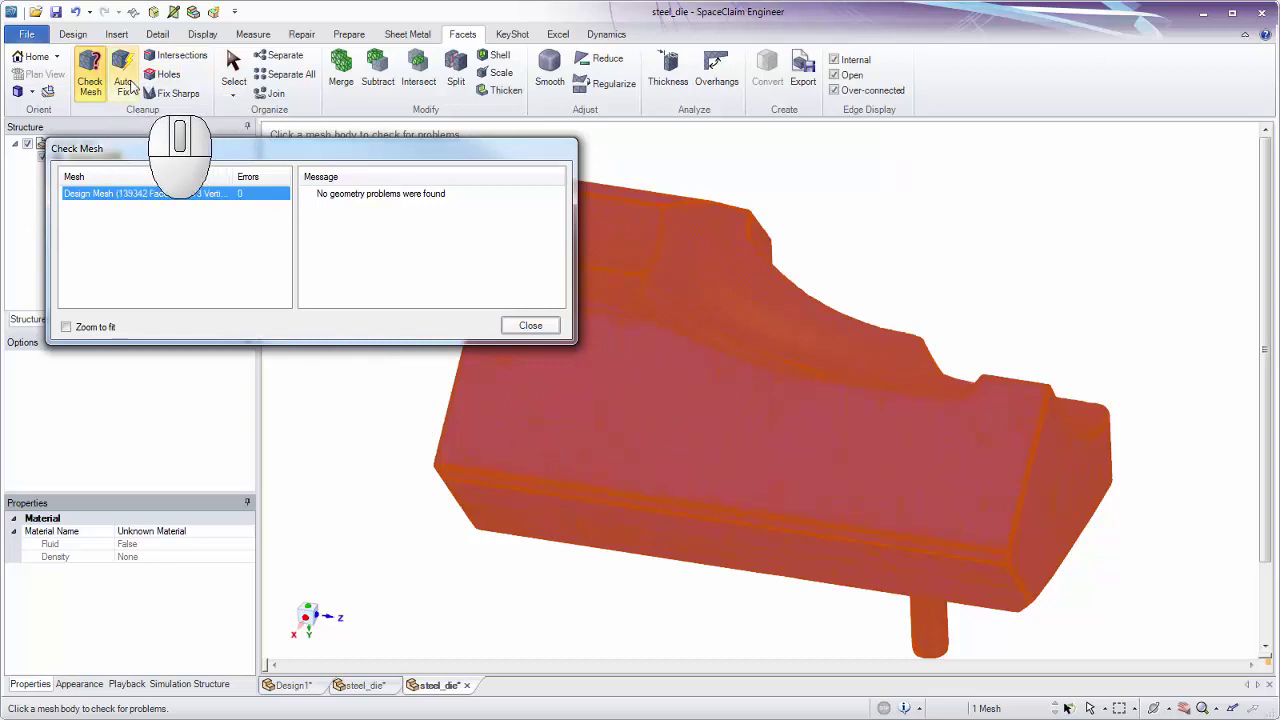
pyautogui.click(519, 327)
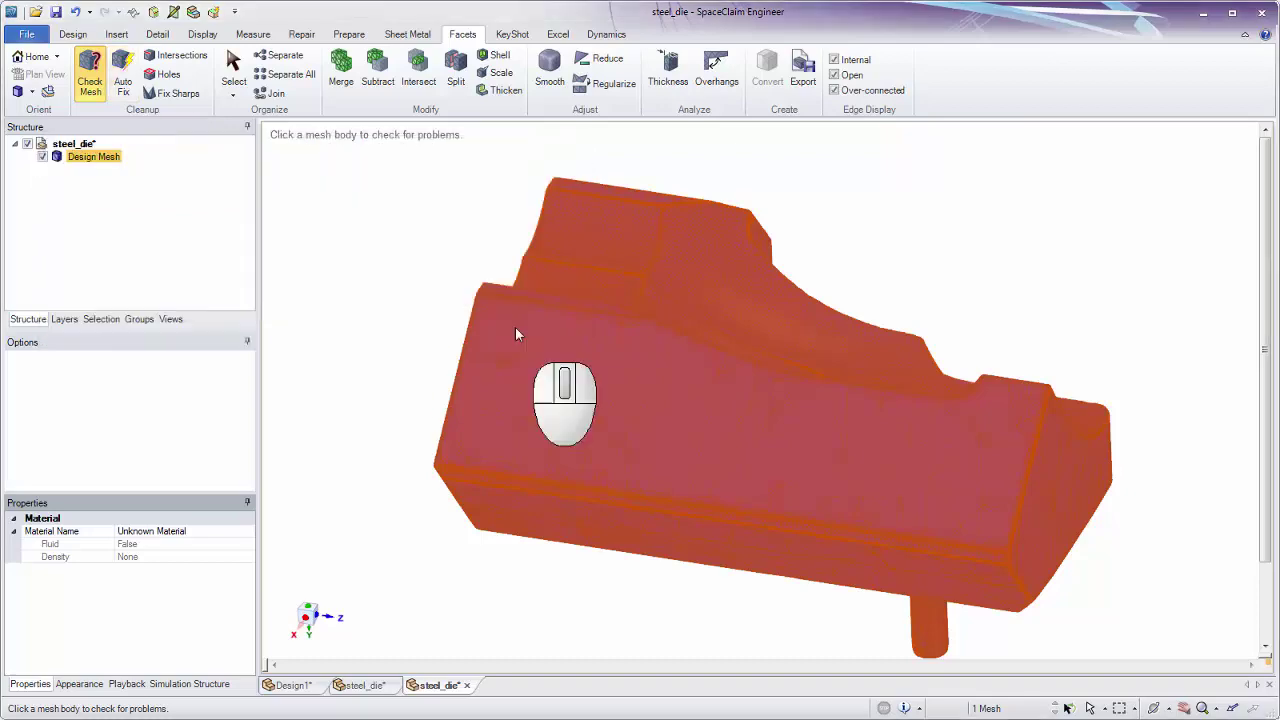